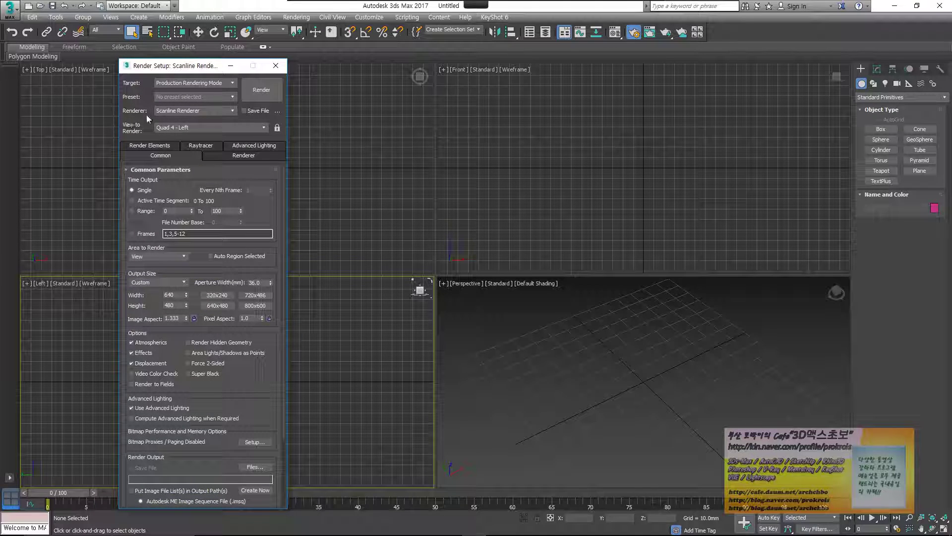
Assign ART Renderer as the production renderer in the render setup
left_click(205, 110)
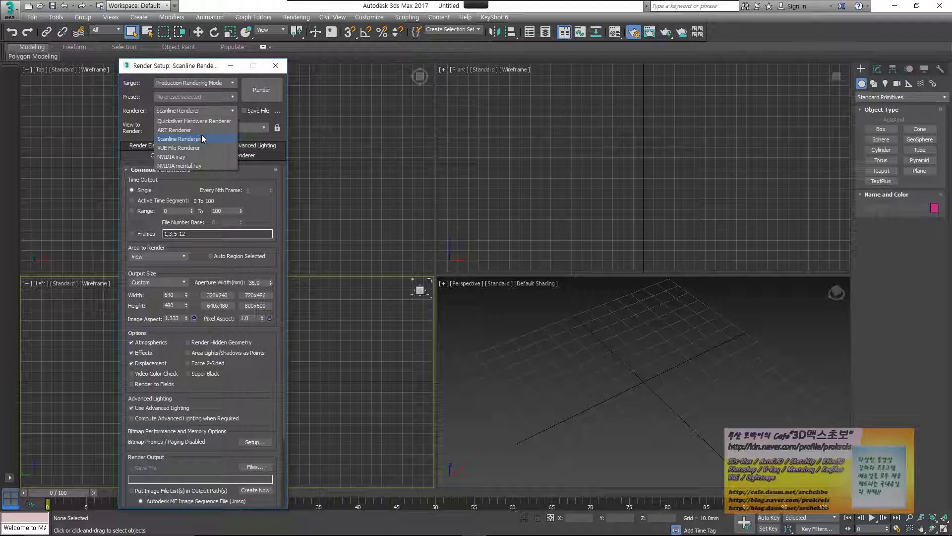
left_click(273, 208)
scroll(249, 394, "down", 5)
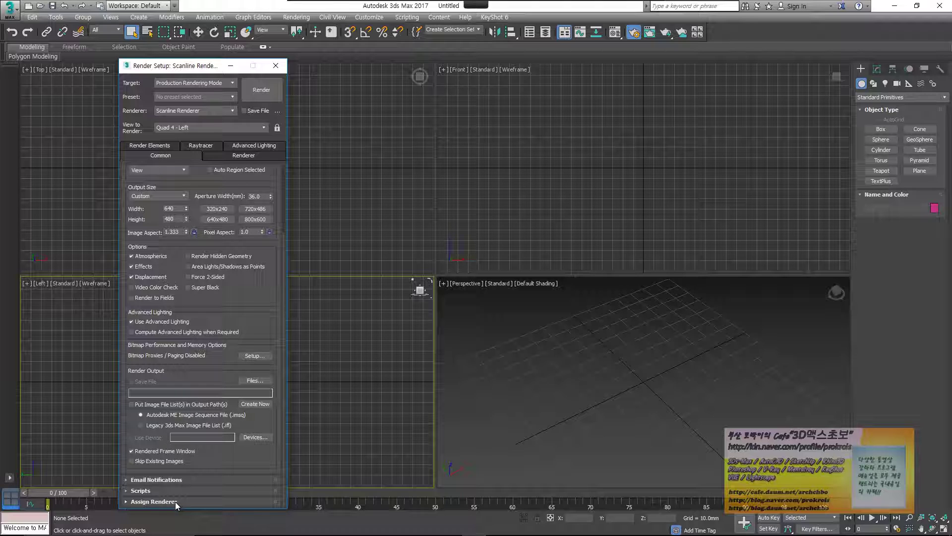
left_click(174, 501)
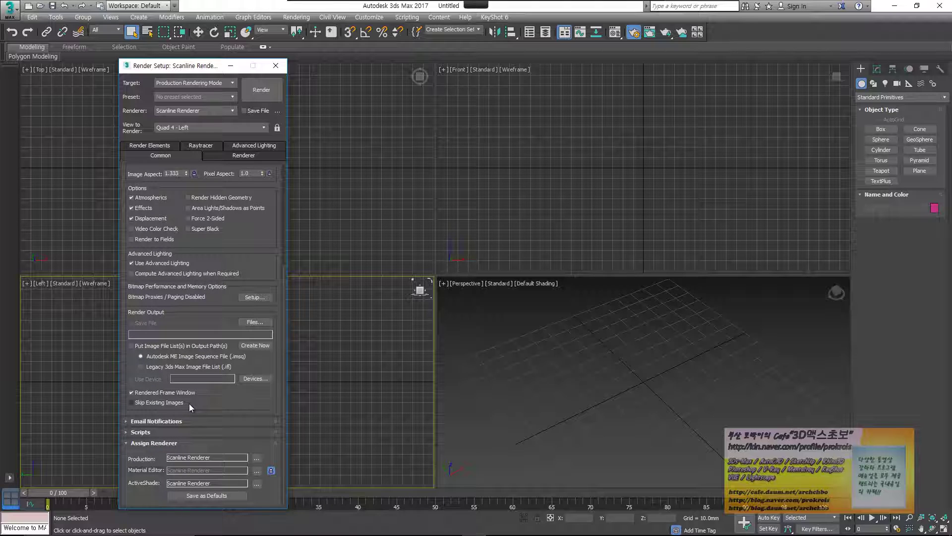
left_click(257, 457)
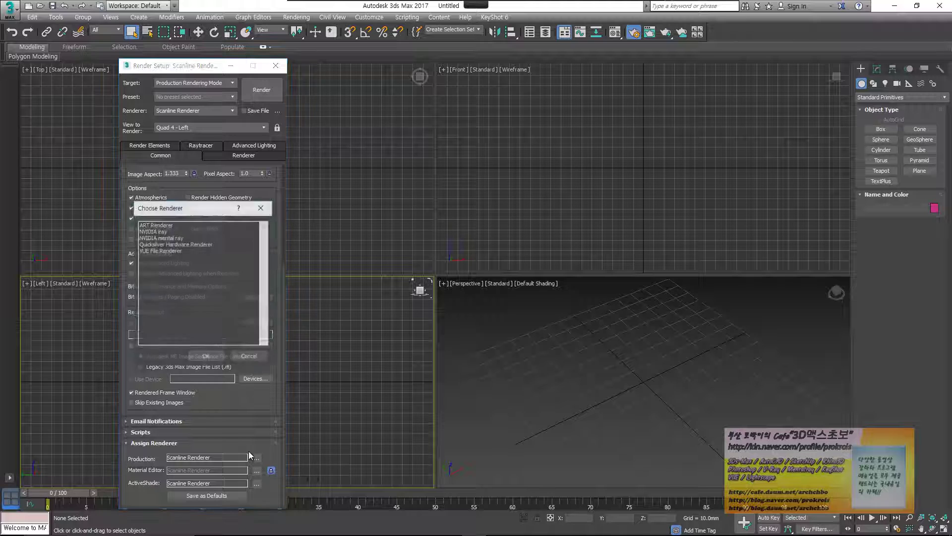
left_click(175, 226)
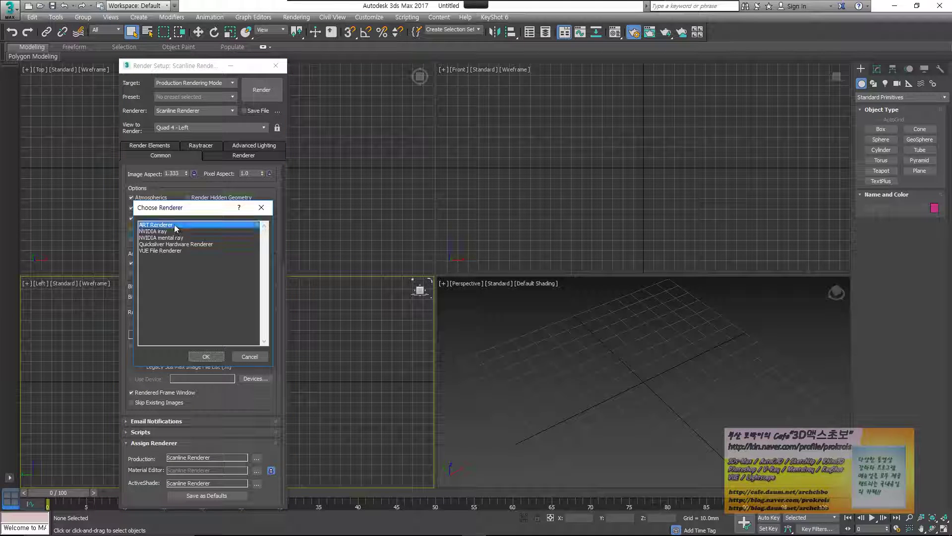
left_click(207, 356)
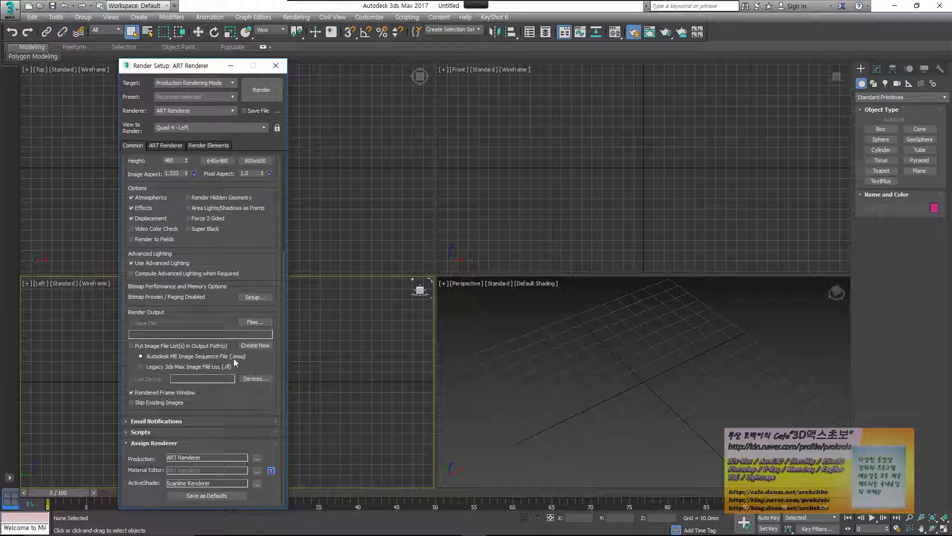
Review the ART Renderer's quality, filtering and advanced settings along with its render elements options
left_click(169, 145)
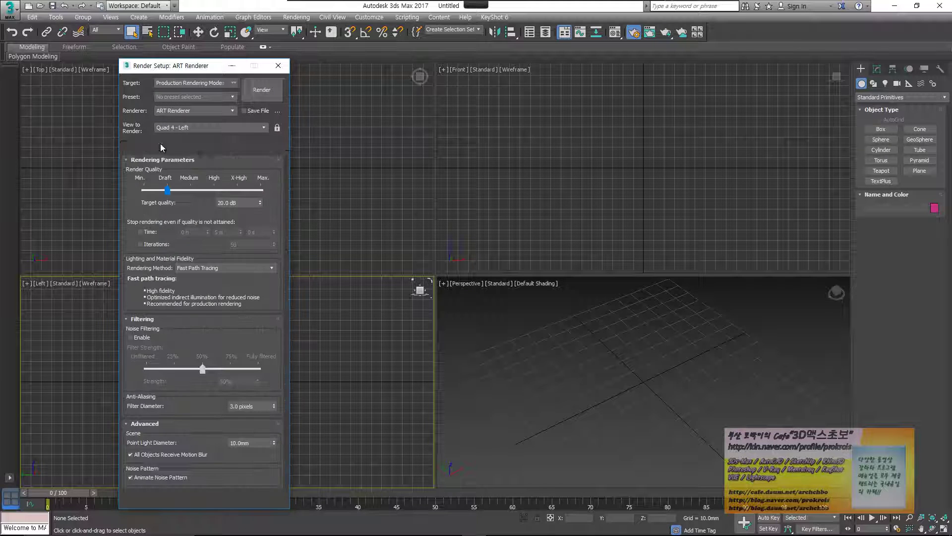
left_click(204, 145)
left_click(166, 146)
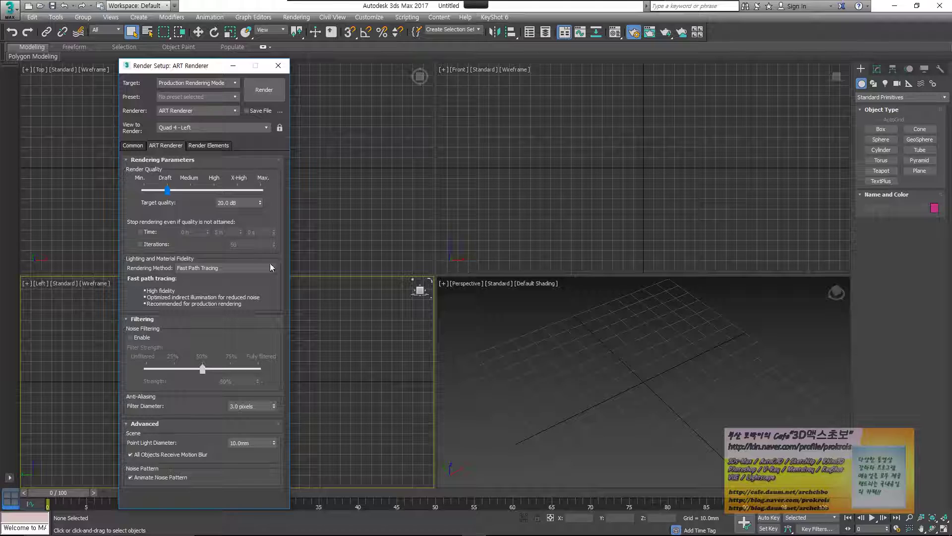
left_click(221, 147)
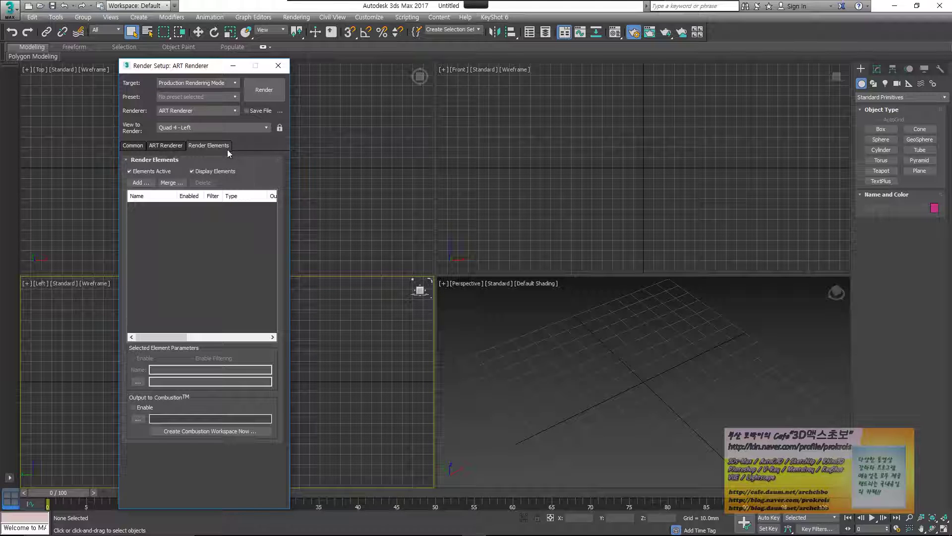
left_click(168, 148)
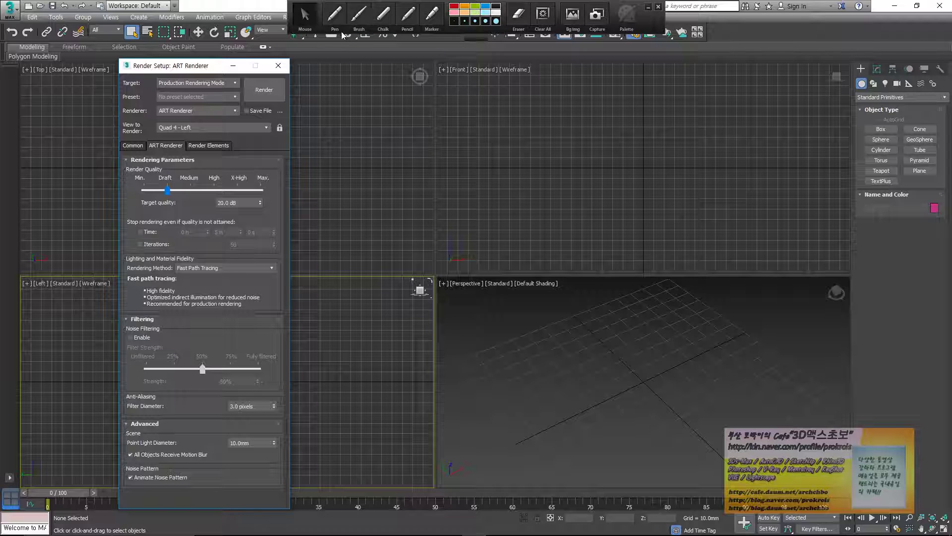
Handwrite "ART (Autodesk Raytracer)" over the upper viewports with the annotation Pen, underline ART and circle the initials A, R and T
left_click(331, 7)
mouse_move(335, 93)
left_mouse_down()
mouse_move(354, 134)
mouse_move(383, 130)
mouse_move(382, 97)
left_mouse_up()
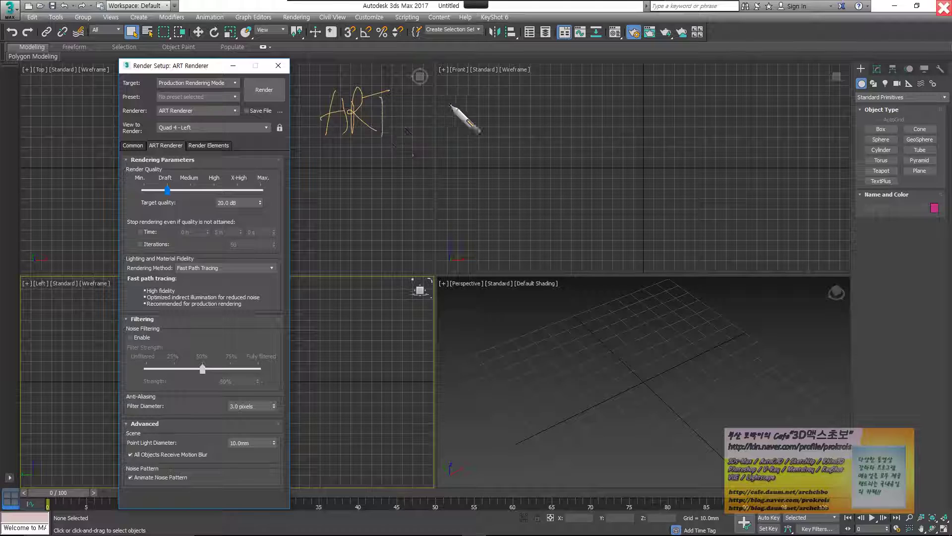
left_click_drag(319, 146, 412, 132)
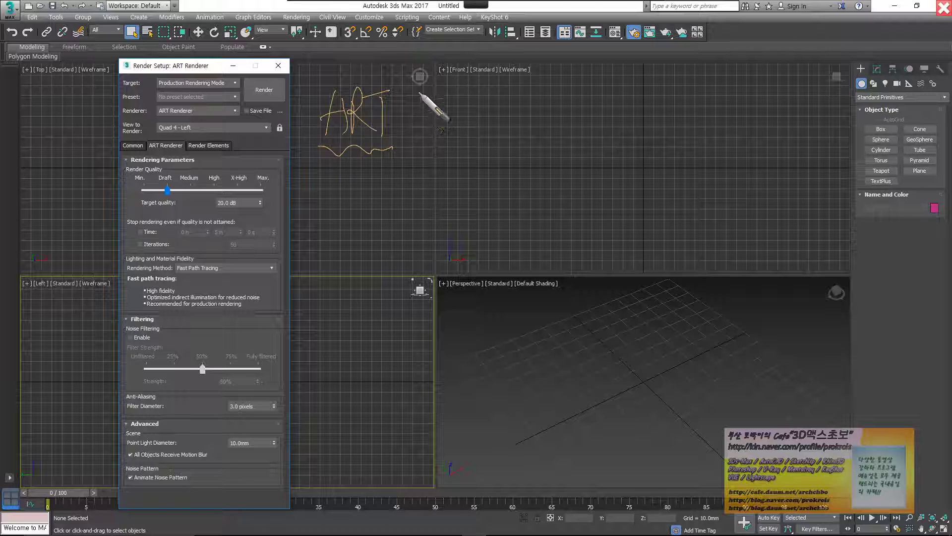
mouse_move(419, 91)
left_mouse_down()
mouse_move(415, 126)
mouse_move(491, 115)
mouse_move(529, 132)
mouse_move(559, 115)
mouse_move(587, 126)
left_mouse_up()
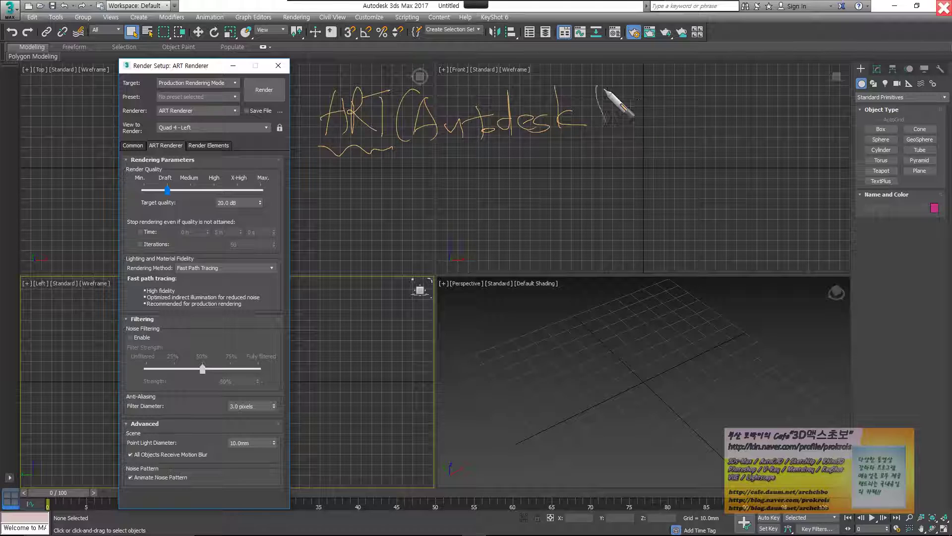
mouse_move(601, 83)
left_mouse_down()
mouse_move(633, 117)
mouse_move(669, 127)
mouse_move(678, 105)
mouse_move(734, 97)
mouse_move(782, 106)
mouse_move(774, 123)
left_mouse_up()
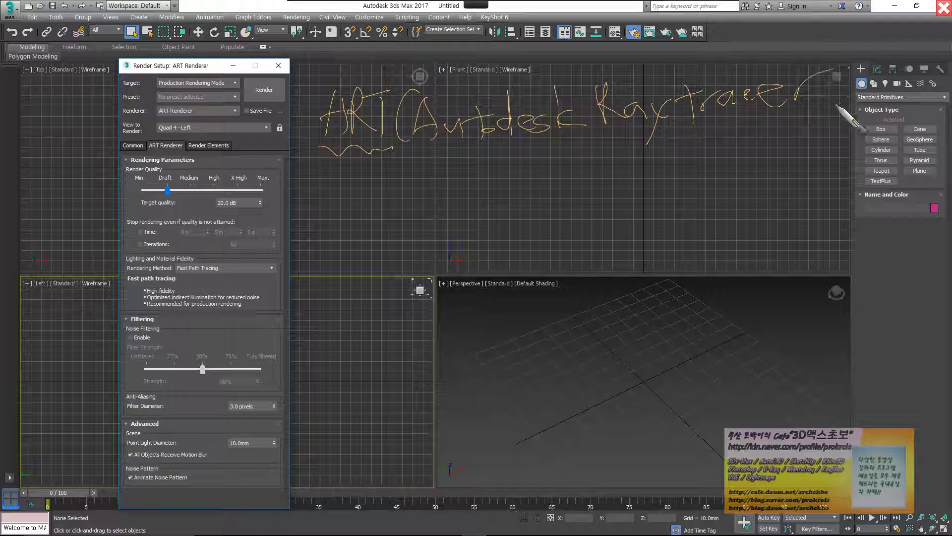
mouse_move(461, 154)
left_mouse_down()
mouse_move(405, 119)
mouse_move(469, 157)
left_mouse_up()
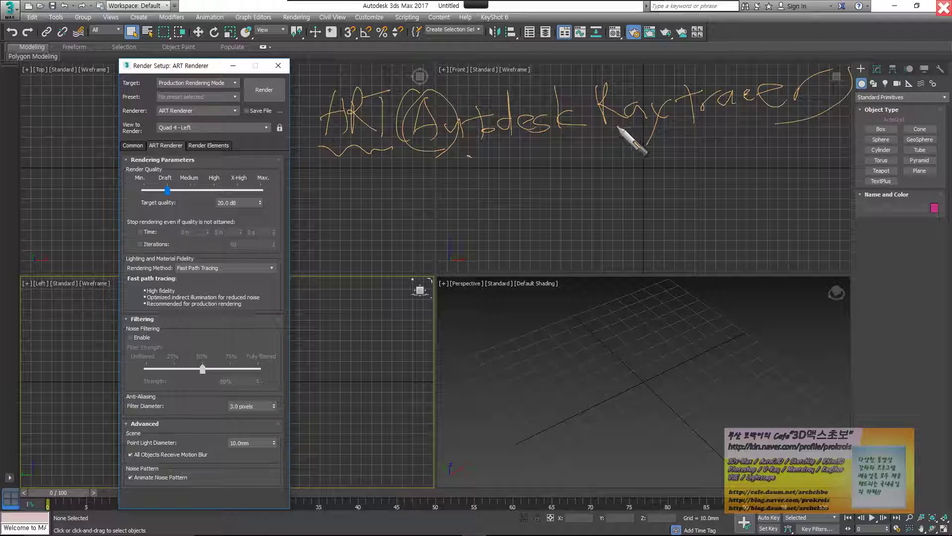
left_click_drag(623, 127, 626, 133)
mouse_move(687, 119)
left_mouse_down()
mouse_move(695, 76)
mouse_move(694, 126)
left_mouse_up()
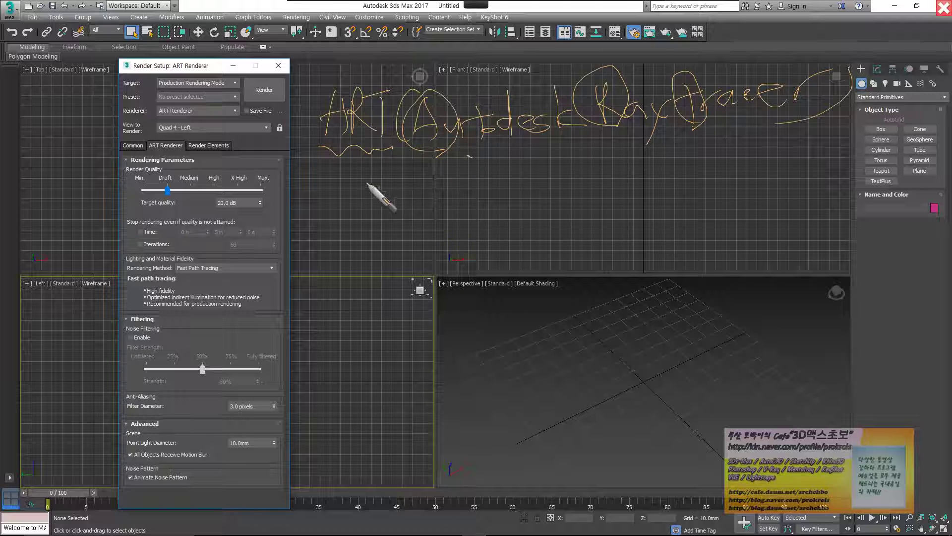
Handwrite a Korean note about the renderer using the CPU, list Vray, Mental Ray and Maxwell beneath it, and strike the list through
mouse_move(387, 182)
left_mouse_down()
mouse_move(402, 174)
mouse_move(421, 202)
mouse_move(494, 162)
mouse_move(510, 187)
mouse_move(576, 166)
mouse_move(590, 171)
mouse_move(609, 154)
mouse_move(669, 174)
mouse_move(692, 148)
mouse_move(689, 164)
mouse_move(725, 139)
mouse_move(746, 156)
mouse_move(787, 138)
mouse_move(840, 145)
mouse_move(816, 168)
left_mouse_up()
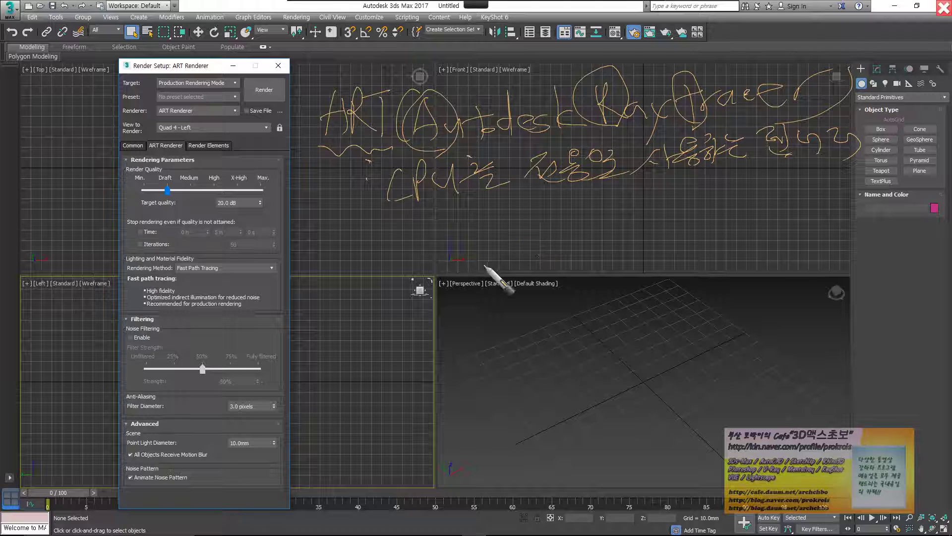
mouse_move(399, 238)
left_mouse_down()
mouse_move(493, 245)
mouse_move(631, 233)
mouse_move(674, 203)
mouse_move(731, 206)
mouse_move(775, 183)
mouse_move(782, 199)
left_mouse_up()
left_click_drag(789, 167, 787, 209)
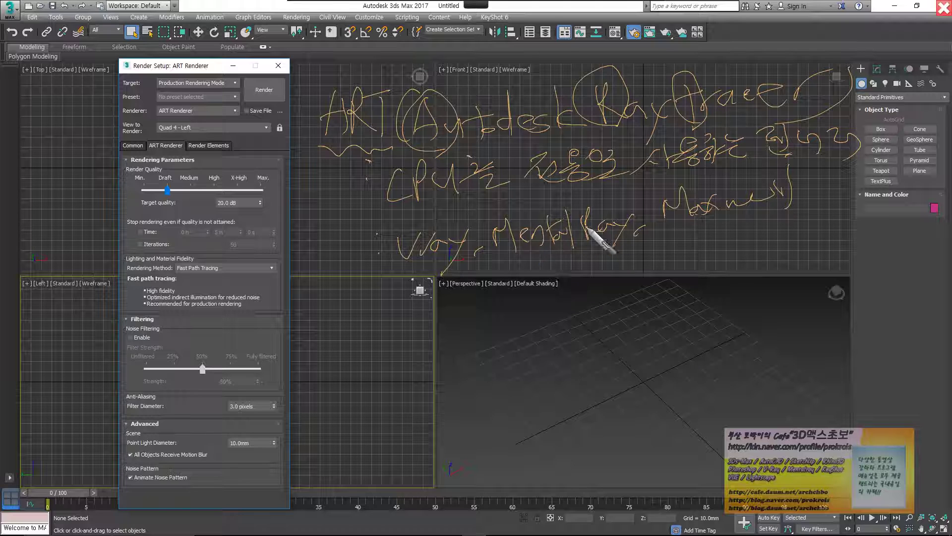
left_click_drag(395, 257, 774, 199)
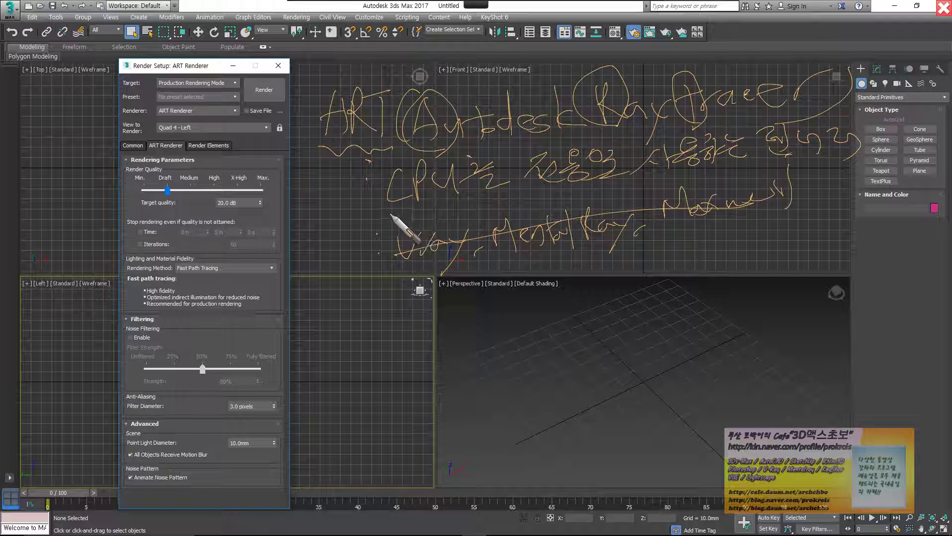
mouse_move(491, 203)
left_mouse_down()
mouse_move(317, 166)
mouse_move(496, 199)
left_mouse_up()
Emphasise the CPU note with a circle and underlines, and link it by lines to handwritten notes including "keyshot"
mouse_move(362, 158)
left_mouse_down()
mouse_move(353, 318)
mouse_move(342, 340)
mouse_move(357, 382)
mouse_move(374, 362)
mouse_move(391, 380)
mouse_move(436, 344)
mouse_move(518, 311)
mouse_move(625, 318)
left_mouse_up()
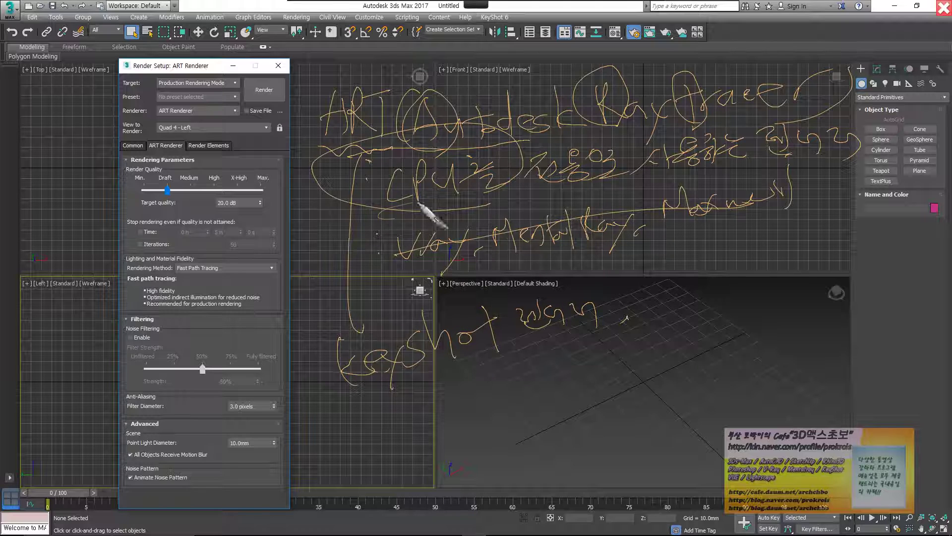
left_click_drag(378, 216, 568, 189)
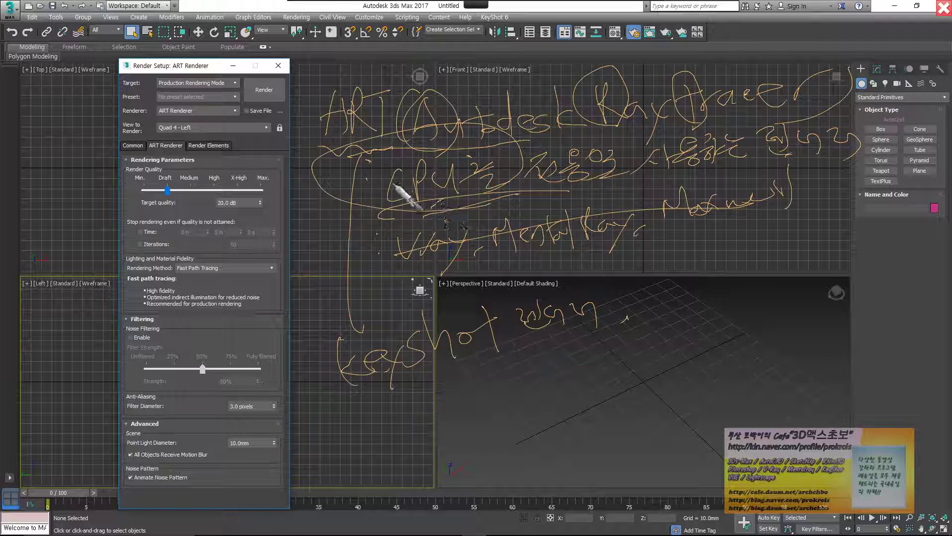
mouse_move(410, 171)
left_mouse_down()
mouse_move(552, 403)
mouse_move(574, 394)
mouse_move(570, 415)
mouse_move(692, 378)
mouse_move(695, 353)
mouse_move(771, 337)
mouse_move(776, 366)
left_mouse_up()
left_click_drag(782, 357, 805, 344)
left_click_drag(822, 355, 830, 355)
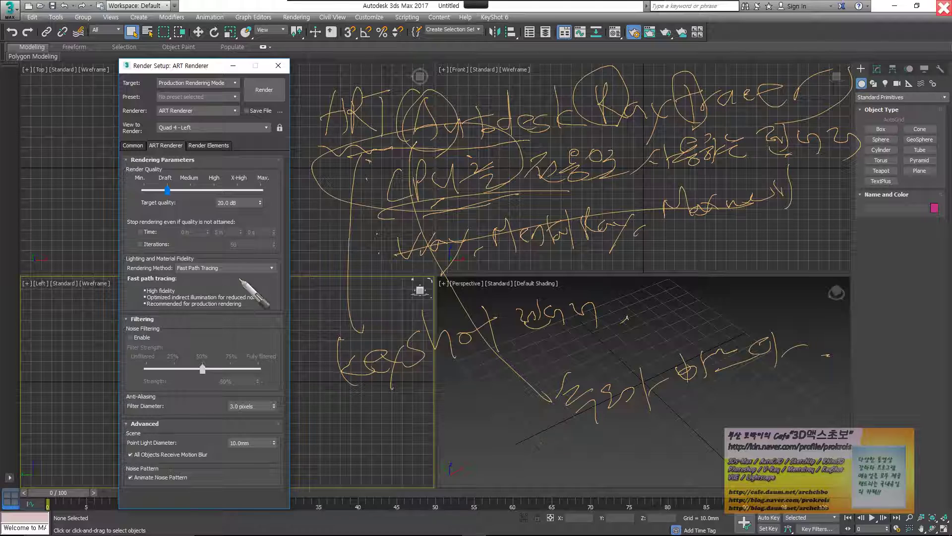
Circle the ART rendering parameters, add and circle a handwritten note over the Perspective viewport, and clear all screen annotations
left_click_drag(232, 325, 305, 342)
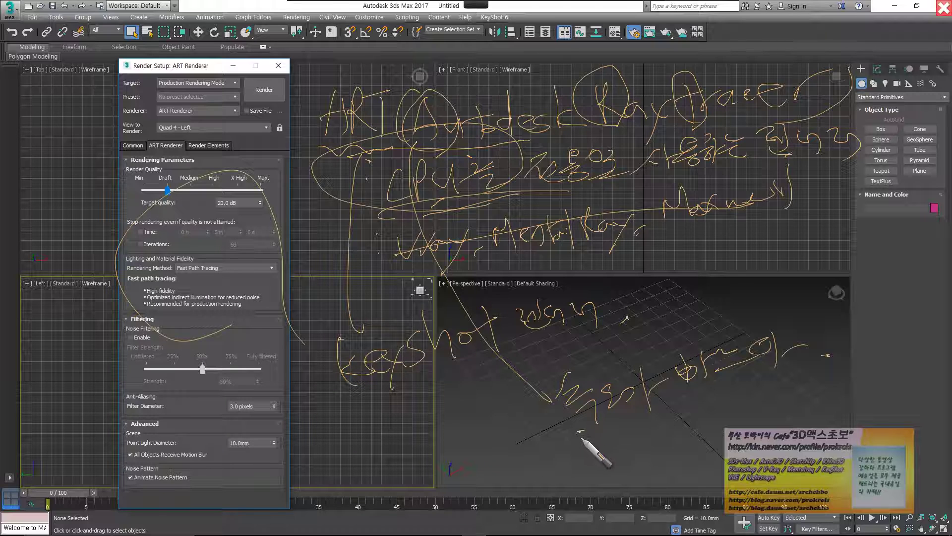
mouse_move(582, 439)
left_mouse_down()
mouse_move(665, 415)
mouse_move(746, 415)
mouse_move(730, 429)
mouse_move(842, 372)
mouse_move(871, 395)
mouse_move(895, 377)
mouse_move(920, 391)
left_mouse_up()
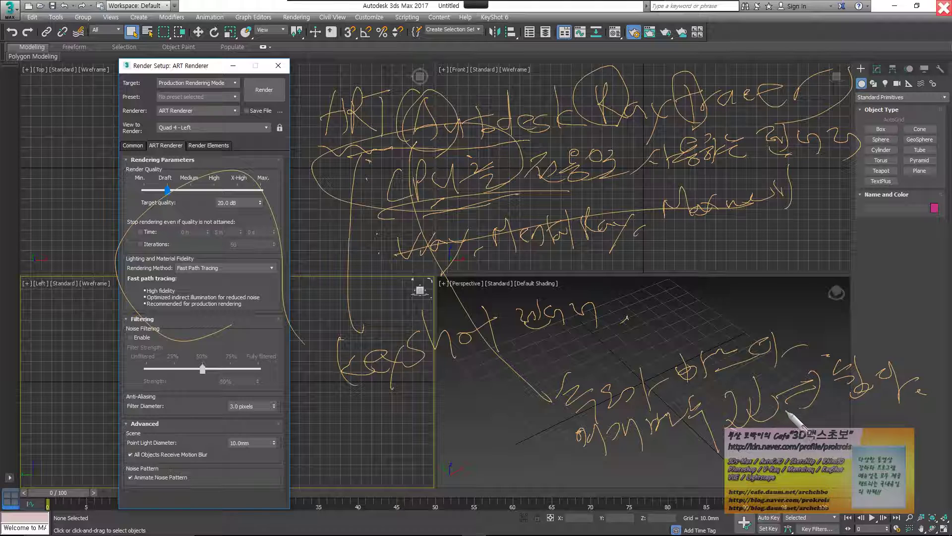
left_click_drag(594, 461, 837, 408)
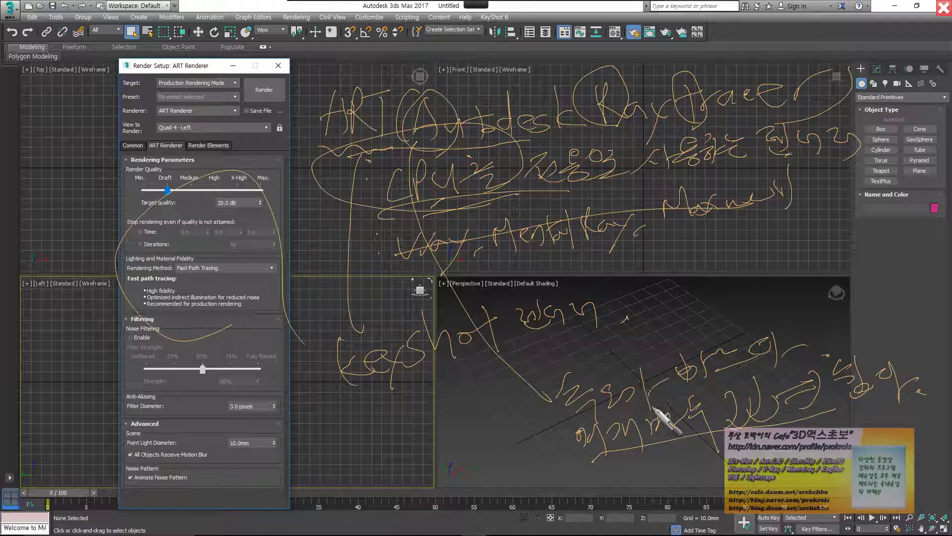
mouse_move(640, 330)
left_mouse_down()
mouse_move(727, 392)
mouse_move(804, 401)
left_mouse_up()
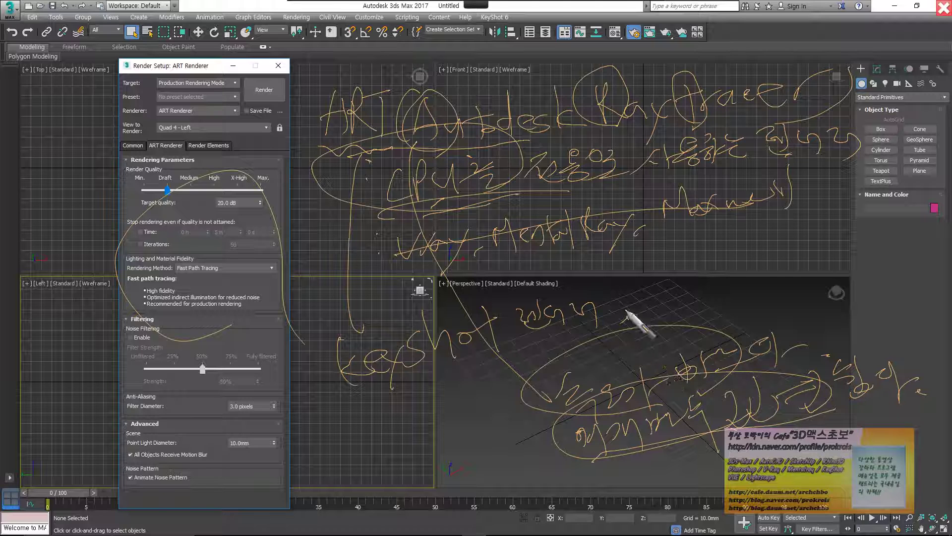
mouse_move(530, 5)
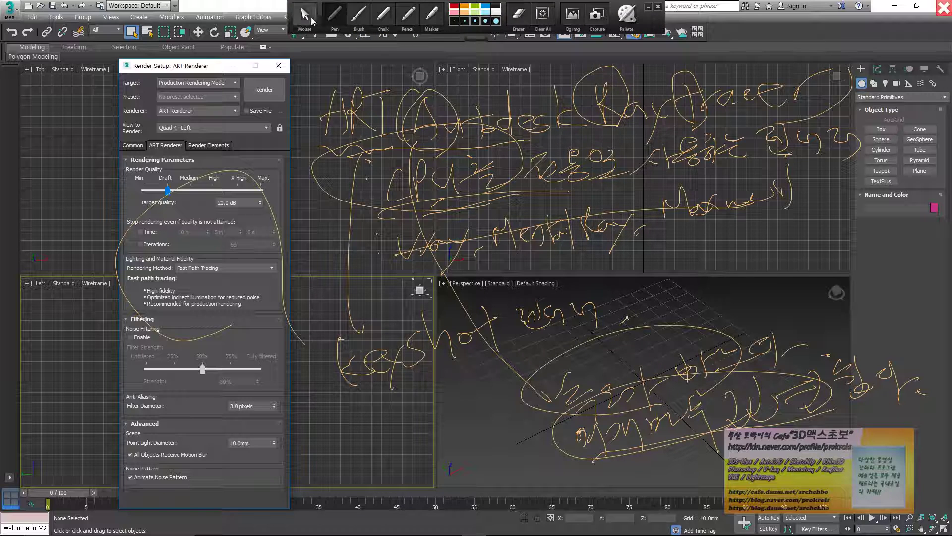
left_click(304, 15)
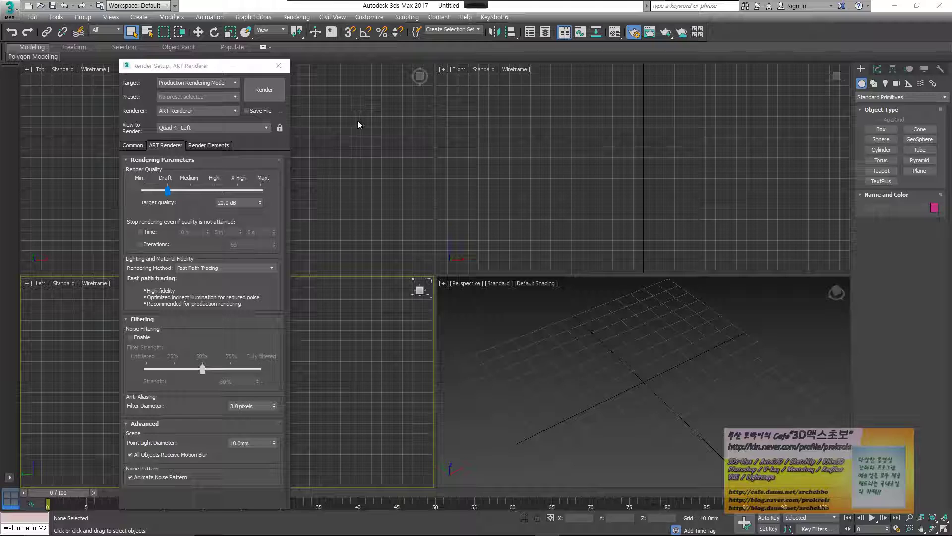
Handwrite "Revit, invetor, Fusion 360" over the upper viewports with the annotation Pen, add a short Korean remark and circle the note
mouse_move(476, 2)
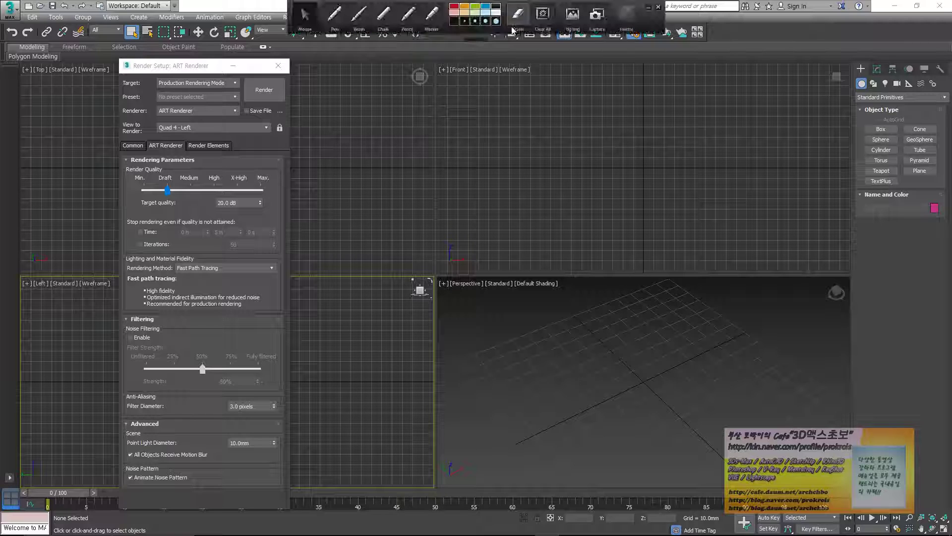
left_click(338, 22)
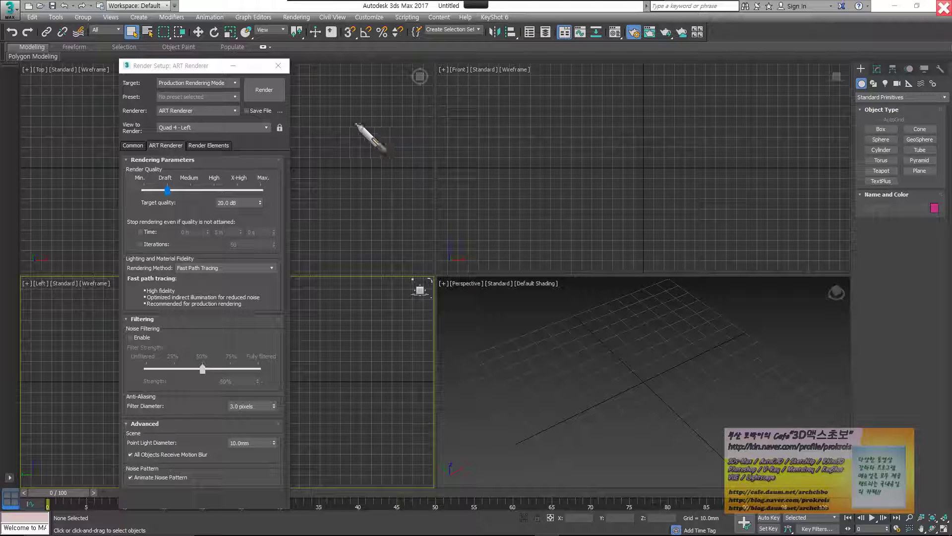
mouse_move(359, 113)
left_mouse_down()
mouse_move(372, 144)
mouse_move(400, 149)
mouse_move(413, 124)
mouse_move(436, 145)
mouse_move(465, 138)
left_mouse_up()
mouse_move(492, 129)
left_mouse_down()
mouse_move(548, 130)
mouse_move(598, 113)
mouse_move(598, 93)
mouse_move(626, 106)
mouse_move(724, 87)
mouse_move(750, 104)
left_mouse_up()
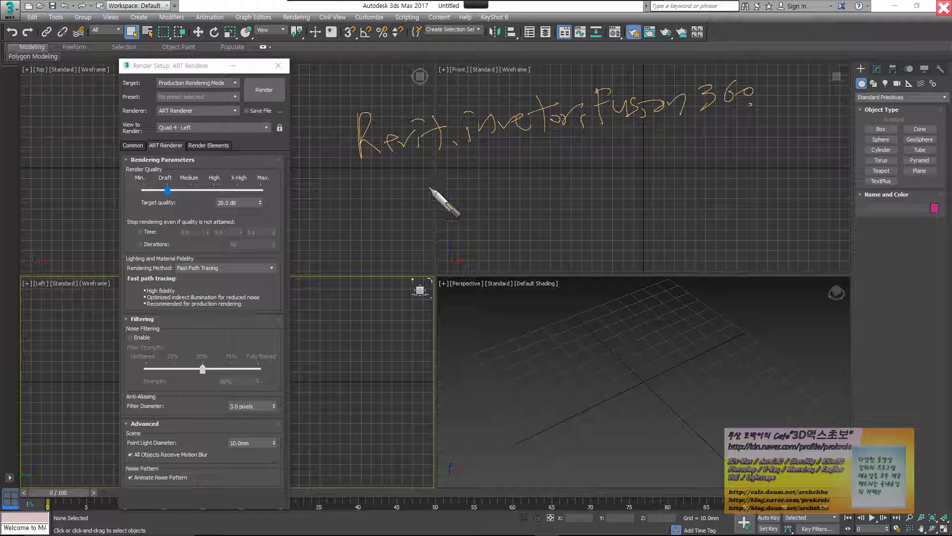
mouse_move(419, 185)
left_mouse_down()
mouse_move(465, 176)
mouse_move(527, 194)
mouse_move(293, 174)
mouse_move(666, 158)
left_mouse_up()
left_click_drag(522, 203, 542, 200)
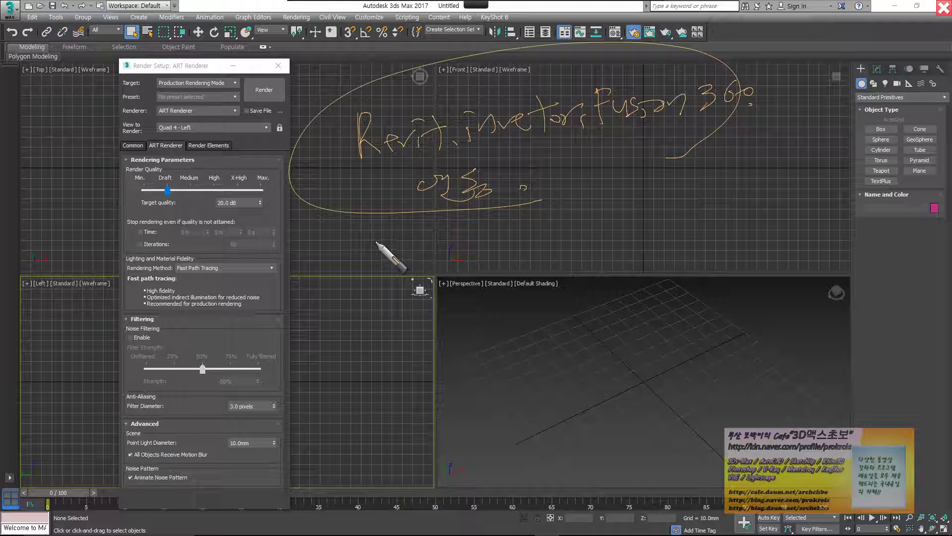
Handwrite "Backburner" with a Korean remark below the circled note, add further Korean notes beneath it, and underline the Backburner line
mouse_move(376, 243)
left_mouse_down()
mouse_move(419, 259)
mouse_move(456, 251)
mouse_move(449, 263)
left_mouse_up()
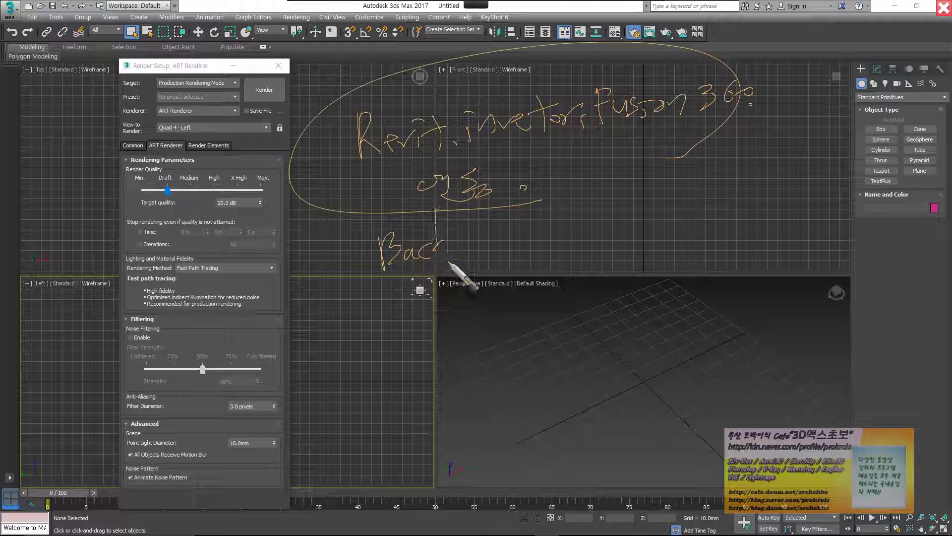
left_click_drag(436, 211, 462, 250)
mouse_move(463, 217)
left_mouse_down()
mouse_move(476, 254)
mouse_move(622, 209)
mouse_move(612, 202)
mouse_move(661, 209)
mouse_move(739, 187)
mouse_move(800, 200)
left_mouse_up()
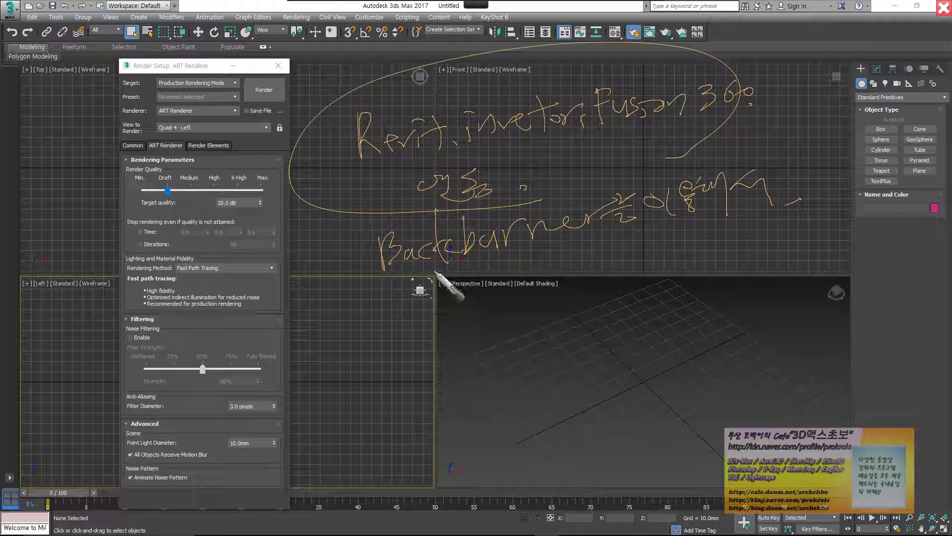
mouse_move(449, 288)
left_mouse_down()
mouse_move(440, 301)
mouse_move(452, 314)
mouse_move(466, 309)
left_mouse_up()
mouse_move(477, 300)
left_mouse_down()
mouse_move(484, 316)
mouse_move(580, 266)
mouse_move(620, 267)
mouse_move(633, 286)
mouse_move(691, 266)
mouse_move(700, 280)
left_mouse_up()
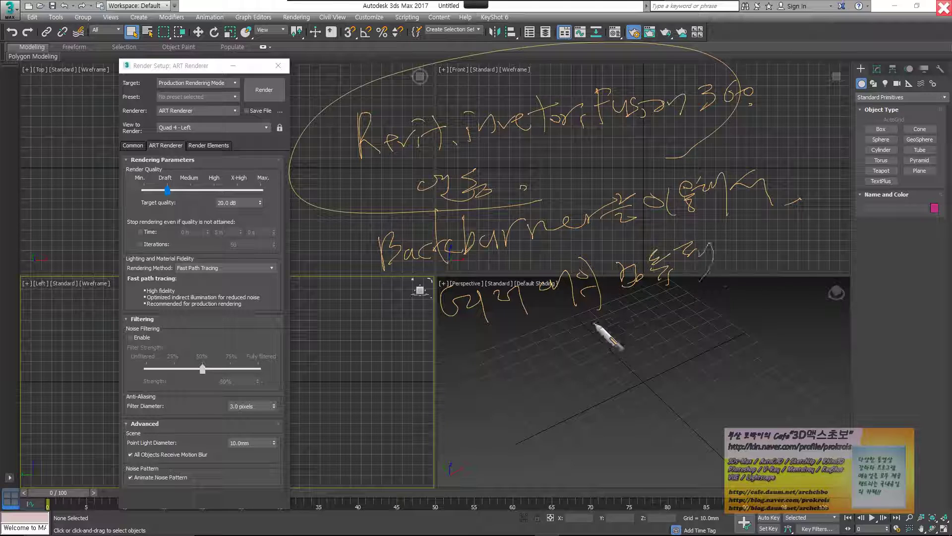
mouse_move(594, 324)
left_mouse_down()
mouse_move(601, 342)
mouse_move(568, 392)
mouse_move(583, 403)
mouse_move(695, 337)
mouse_move(711, 349)
mouse_move(771, 343)
left_mouse_up()
left_click_drag(346, 286, 684, 229)
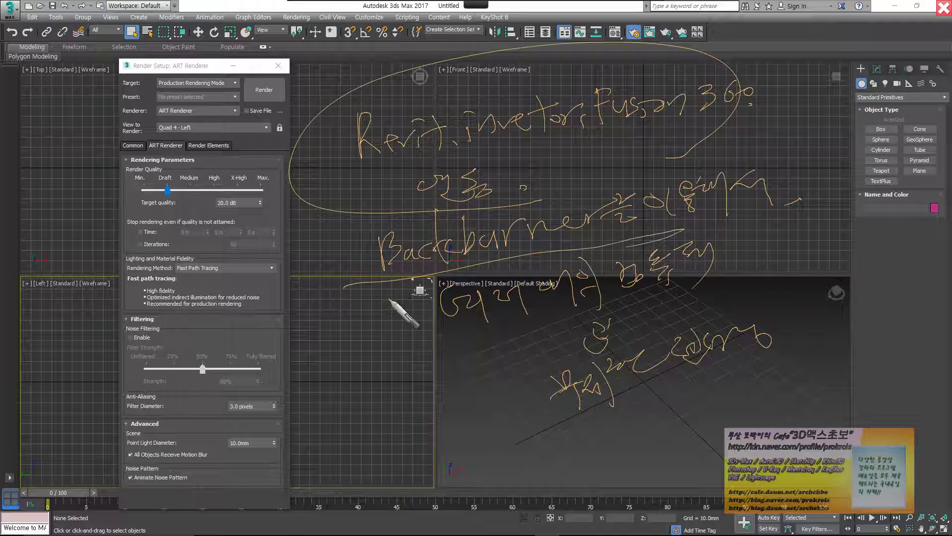
Draw an arrow down from the Backburner note to a handwritten Korean network note, and remove the annotations by returning to mouse mode
left_click_drag(394, 296, 375, 370)
left_click_drag(351, 373, 406, 367)
left_click_drag(335, 402, 368, 426)
mouse_move(379, 394)
left_mouse_down()
mouse_move(382, 403)
mouse_move(421, 392)
mouse_move(439, 403)
mouse_move(531, 397)
left_mouse_up()
left_click_drag(535, 374, 542, 369)
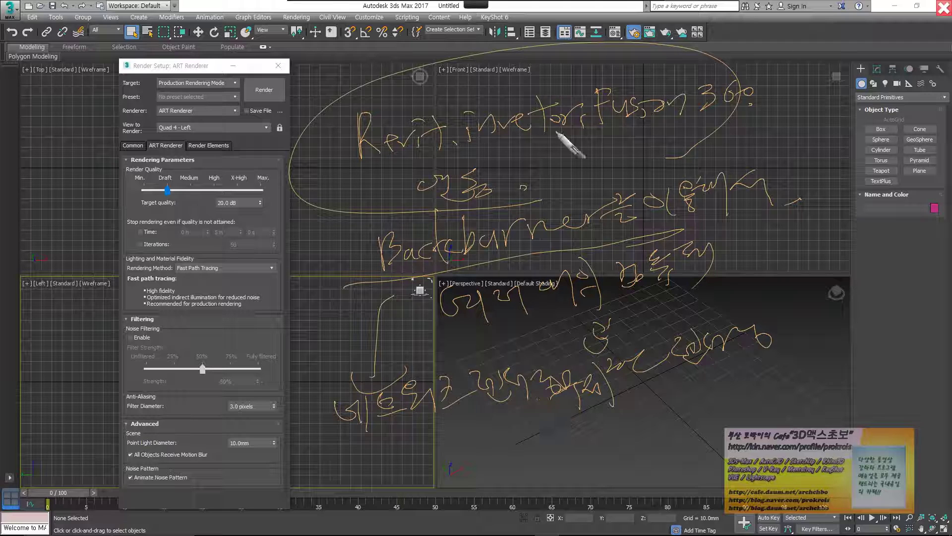
mouse_move(407, 4)
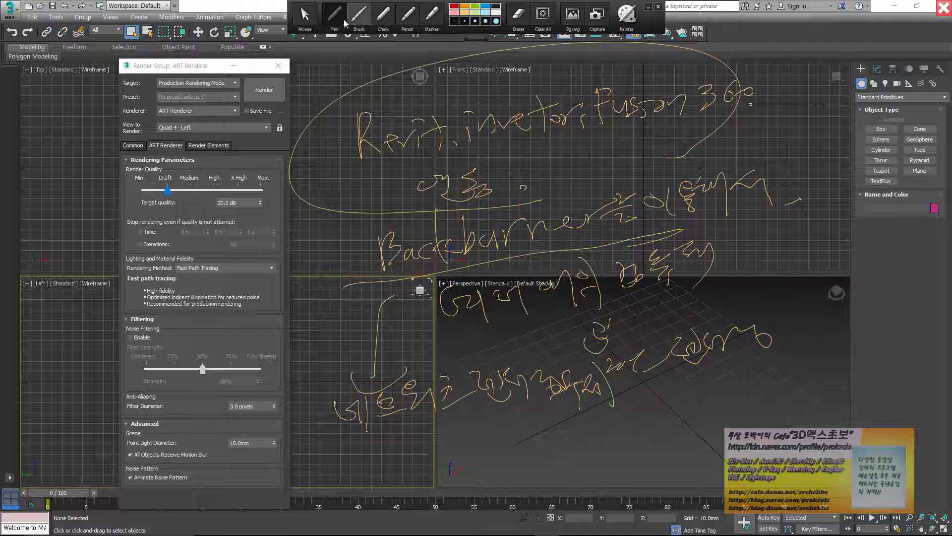
left_click(292, 23)
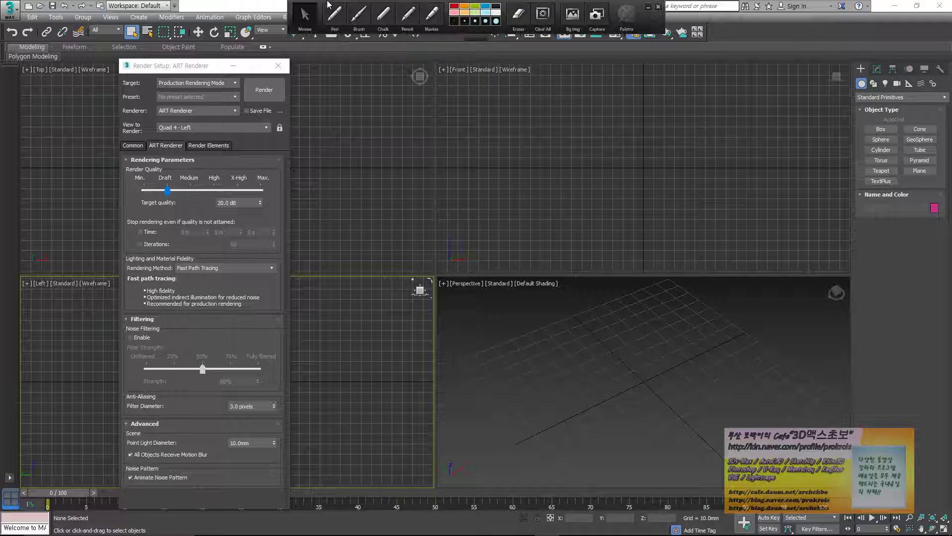
Handwrite an underlined Korean heading, "IBL" and "Image Based L" over the Front viewport with the annotation Pen
left_click(334, 15)
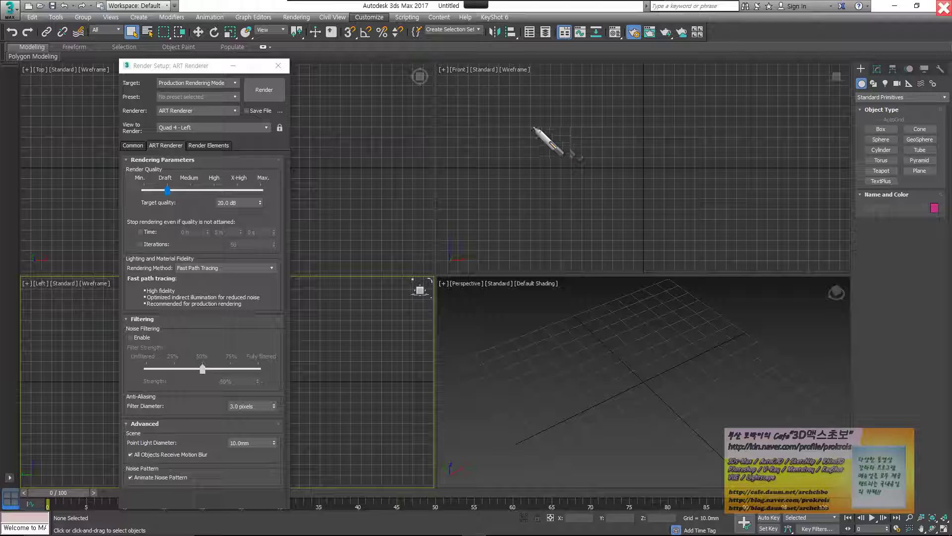
mouse_move(510, 120)
left_mouse_down()
mouse_move(491, 121)
mouse_move(509, 118)
left_mouse_up()
mouse_move(516, 97)
left_mouse_down()
mouse_move(546, 136)
mouse_move(648, 82)
mouse_move(501, 164)
mouse_move(666, 134)
mouse_move(548, 188)
mouse_move(570, 203)
mouse_move(605, 187)
mouse_move(557, 250)
mouse_move(569, 230)
mouse_move(608, 232)
mouse_move(674, 201)
mouse_move(742, 206)
mouse_move(796, 168)
left_mouse_up()
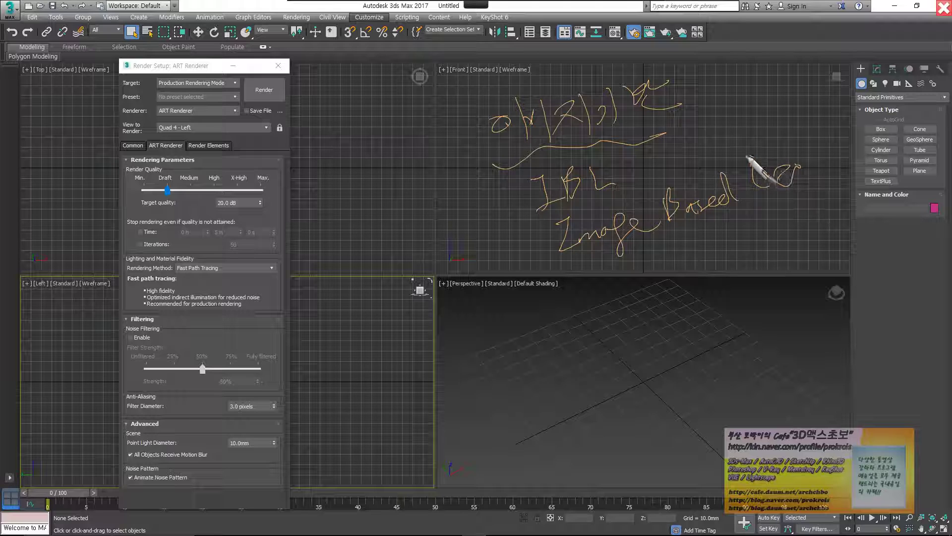
left_click_drag(743, 153, 792, 188)
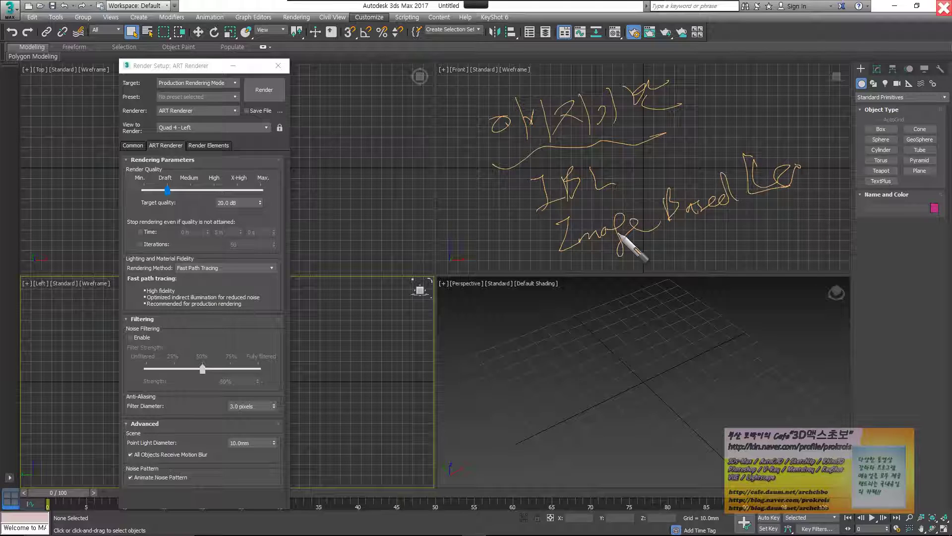
Add the word "Lighting" beside the Korean heading, underline the heading and the "Image Based" line, and clear all annotations
mouse_move(723, 105)
left_mouse_down()
mouse_move(764, 134)
mouse_move(803, 103)
mouse_move(843, 100)
mouse_move(916, 125)
mouse_move(888, 145)
left_mouse_up()
left_click_drag(515, 140, 724, 105)
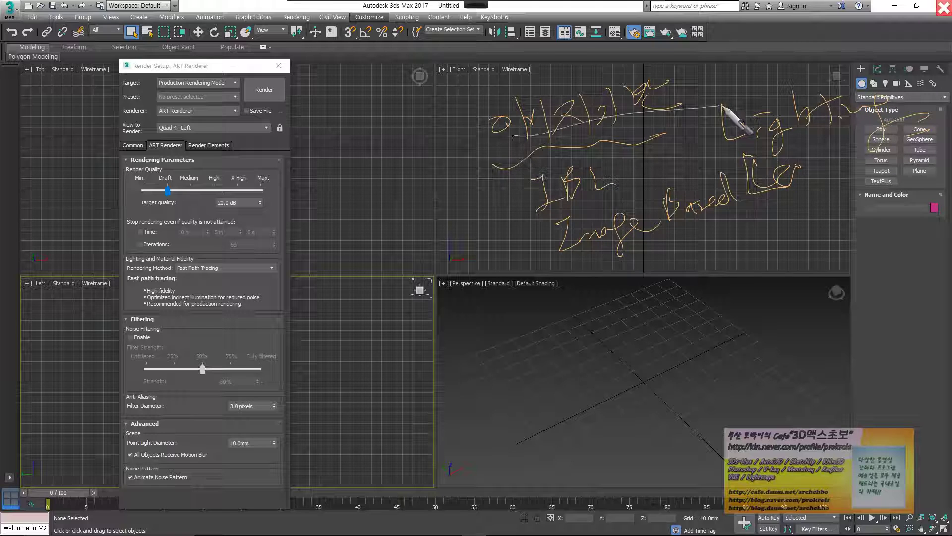
left_click_drag(566, 265, 853, 197)
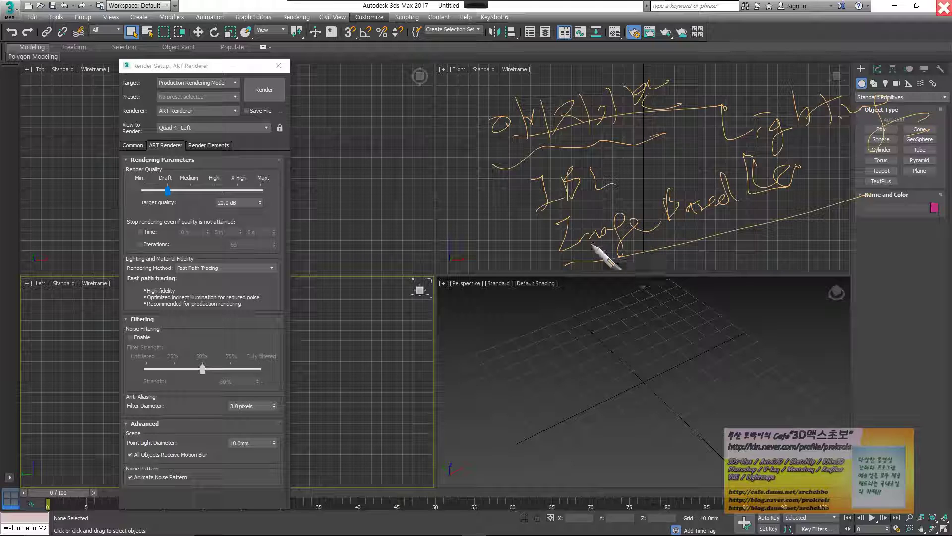
mouse_move(475, 5)
left_click(543, 15)
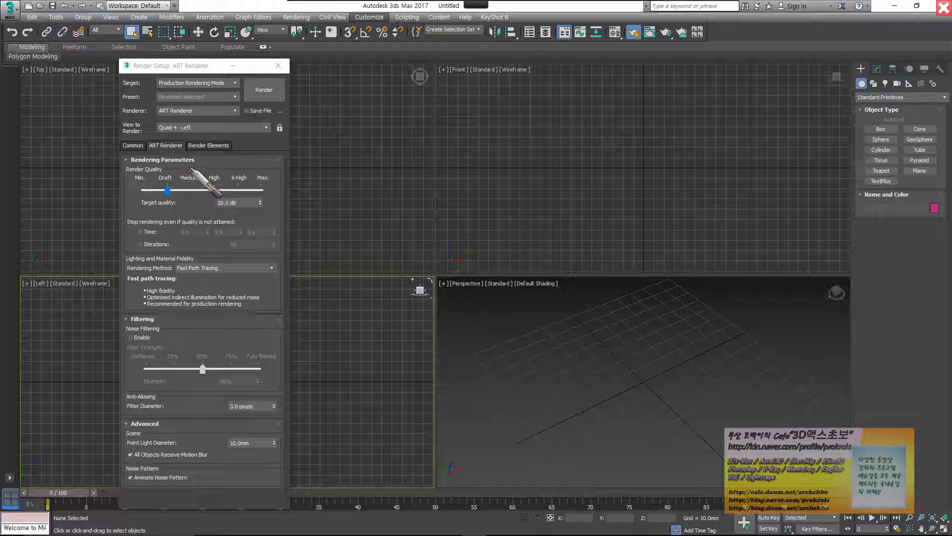
Circle the Render Quality and Noise Filtering headings with the annotation Pen and link them with a curved line
mouse_move(305, 7)
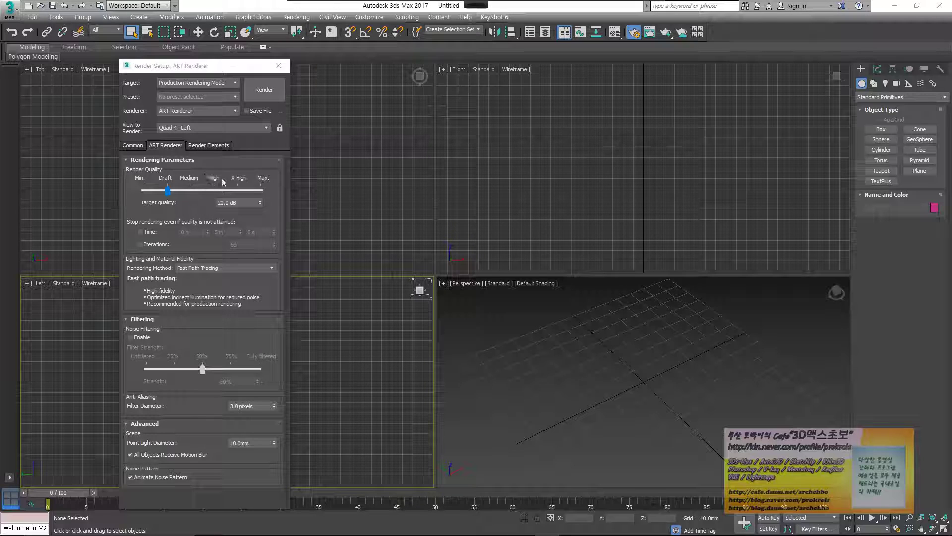
left_click(327, 11)
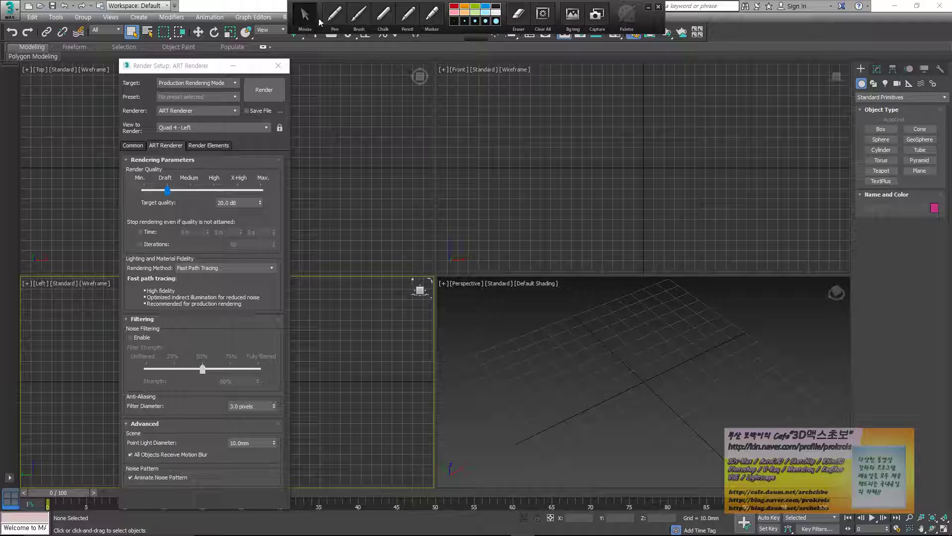
left_click_drag(176, 178, 192, 172)
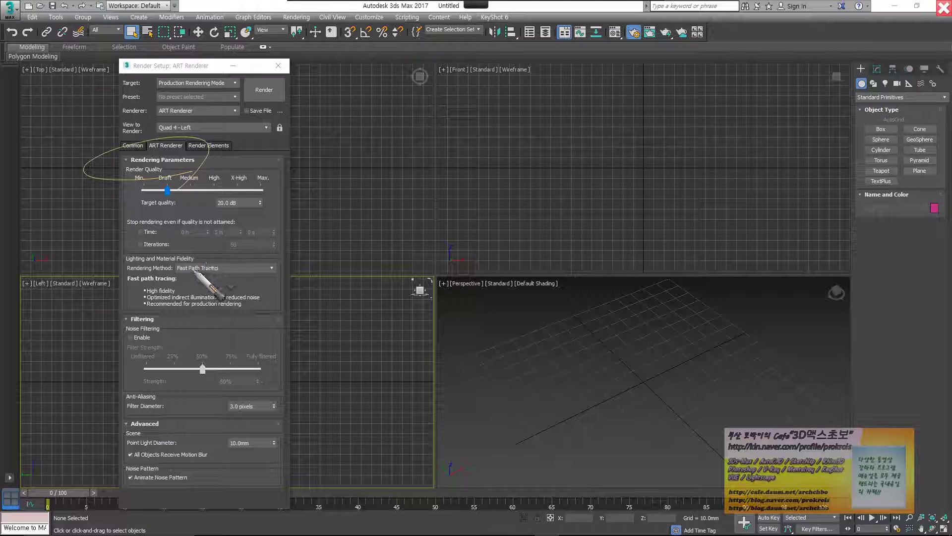
mouse_move(162, 335)
left_mouse_down()
mouse_move(146, 347)
mouse_move(268, 321)
mouse_move(177, 166)
left_mouse_up()
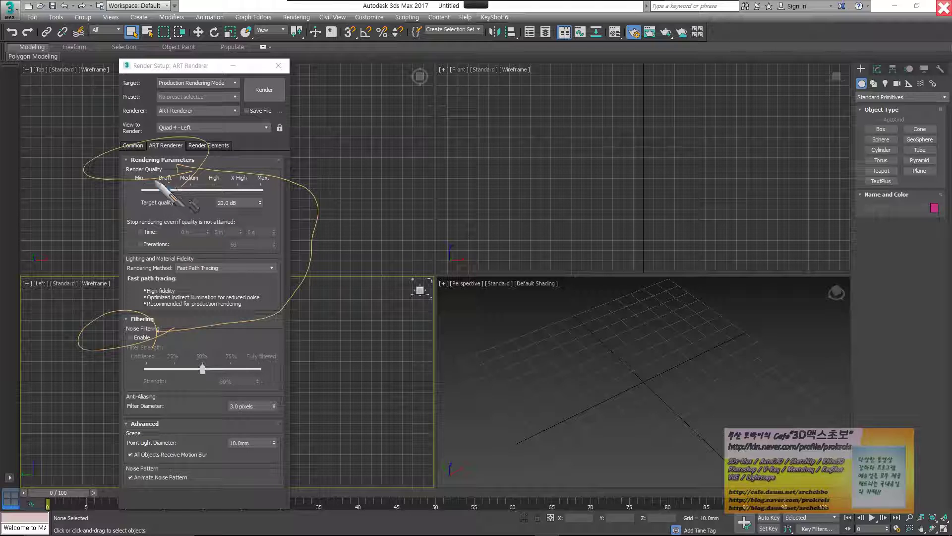
left_click_drag(162, 179, 169, 169)
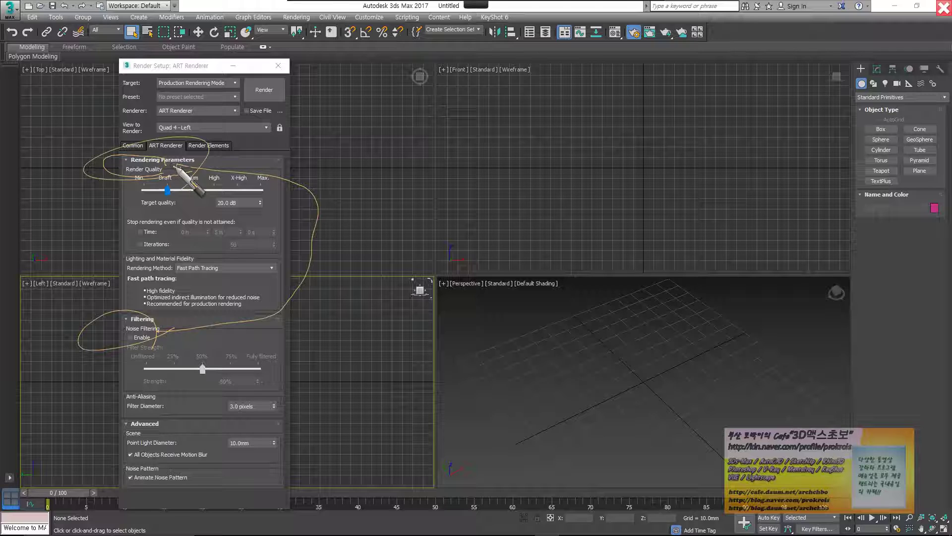
Handwrite a short Korean note over the Top viewport, clear all annotations and leave pen mode
mouse_move(314, 124)
left_mouse_down()
mouse_move(348, 142)
mouse_move(365, 125)
mouse_move(392, 121)
mouse_move(384, 143)
mouse_move(431, 124)
mouse_move(467, 132)
left_mouse_up()
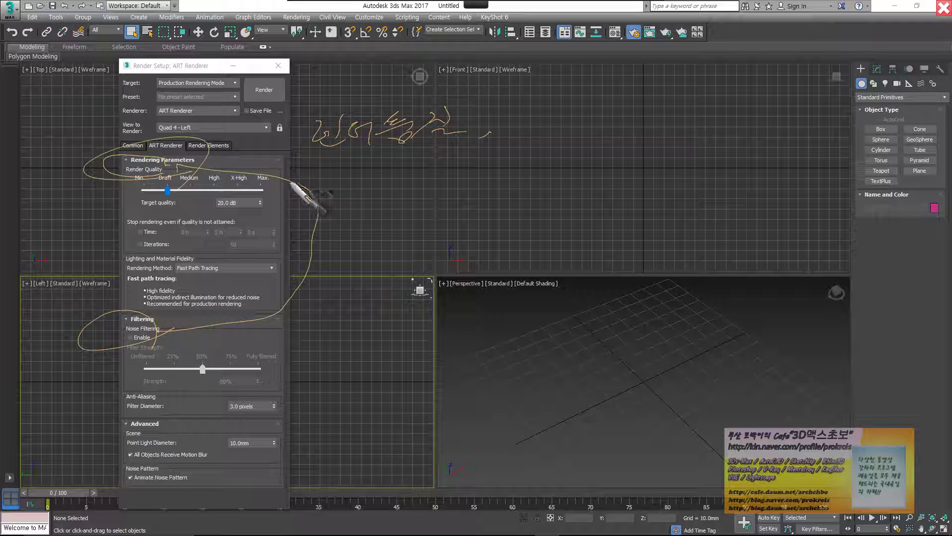
mouse_move(477, 42)
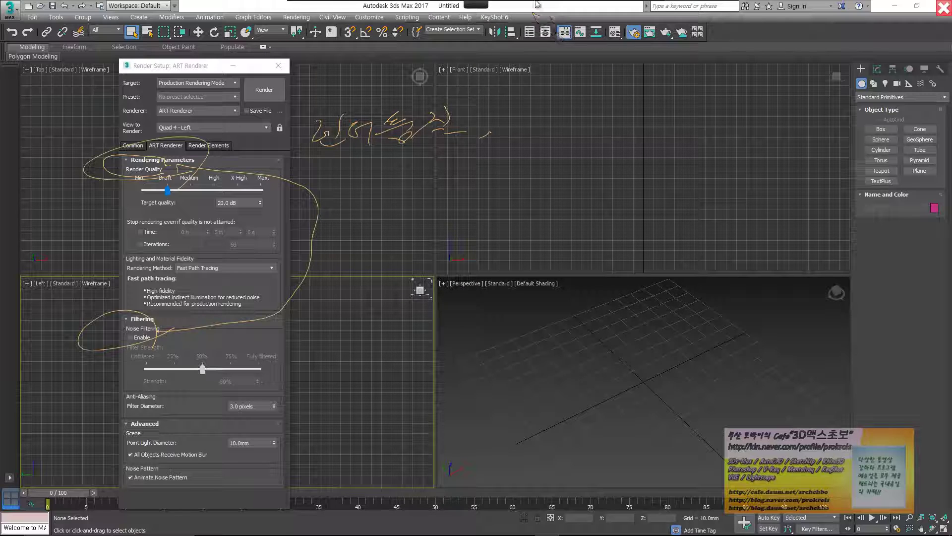
left_click(544, 14)
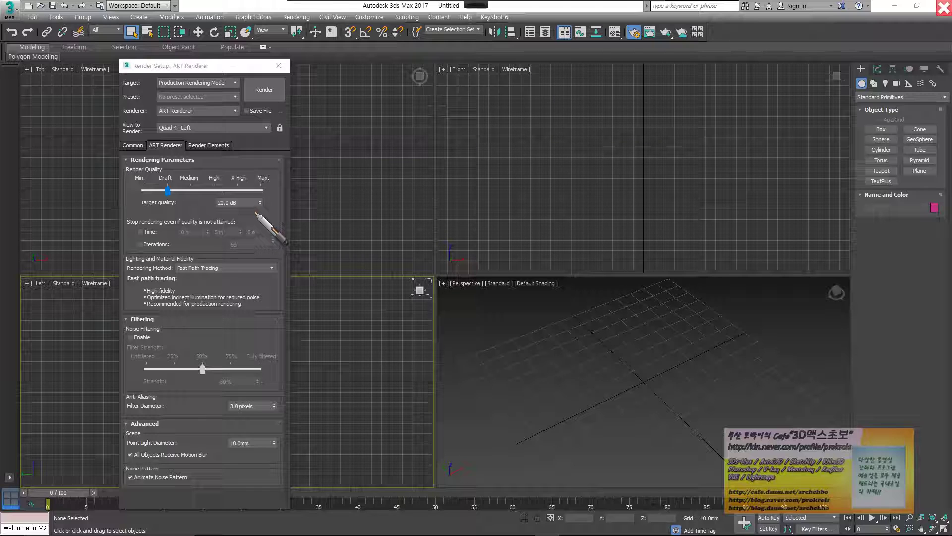
key("Escape")
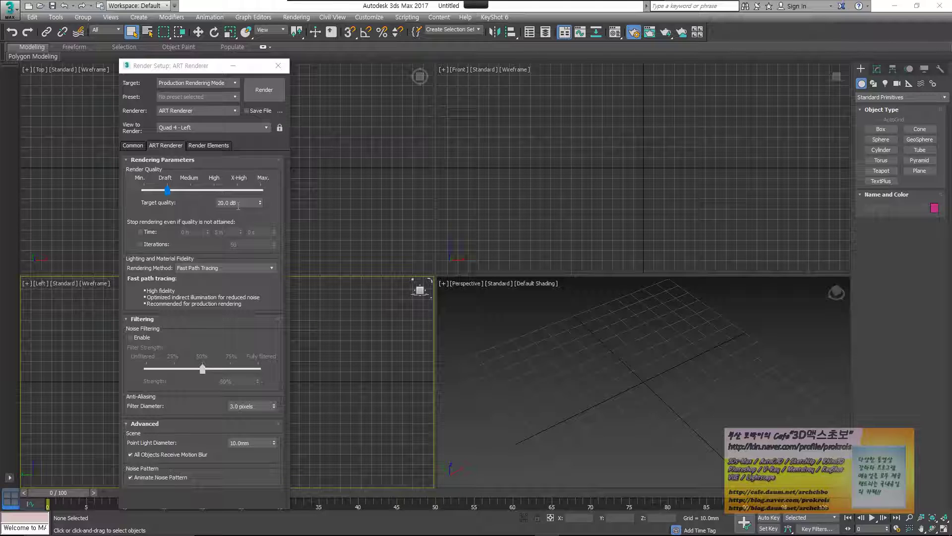
Handwrite "dB" with its Korean reading over the Top viewport, add a bracket and a Korean note beneath, and circle the Target quality value
left_click(335, 15)
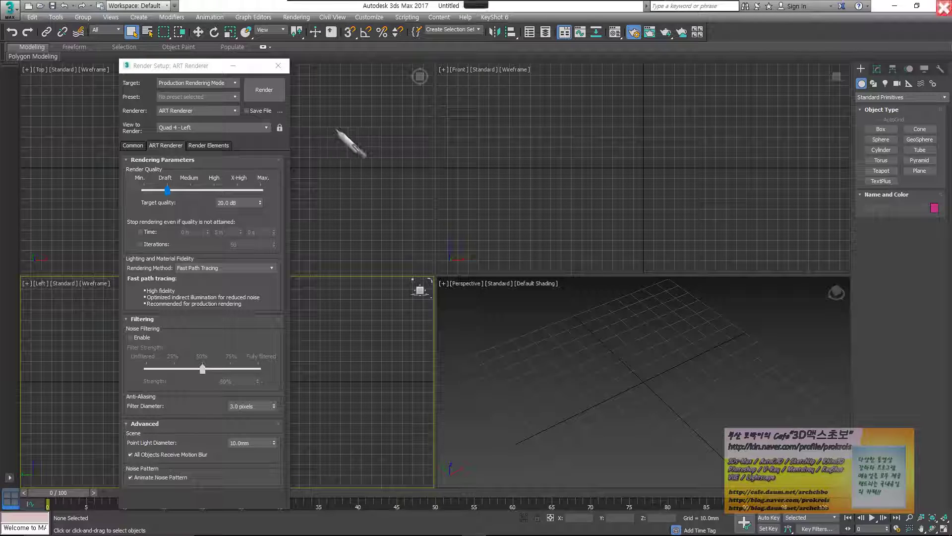
mouse_move(330, 130)
left_mouse_down()
mouse_move(330, 109)
mouse_move(353, 122)
mouse_move(342, 139)
left_mouse_up()
mouse_move(370, 140)
left_mouse_down()
mouse_move(381, 112)
mouse_move(394, 127)
mouse_move(426, 124)
mouse_move(432, 141)
mouse_move(452, 116)
mouse_move(463, 117)
mouse_move(451, 141)
mouse_move(465, 139)
left_mouse_up()
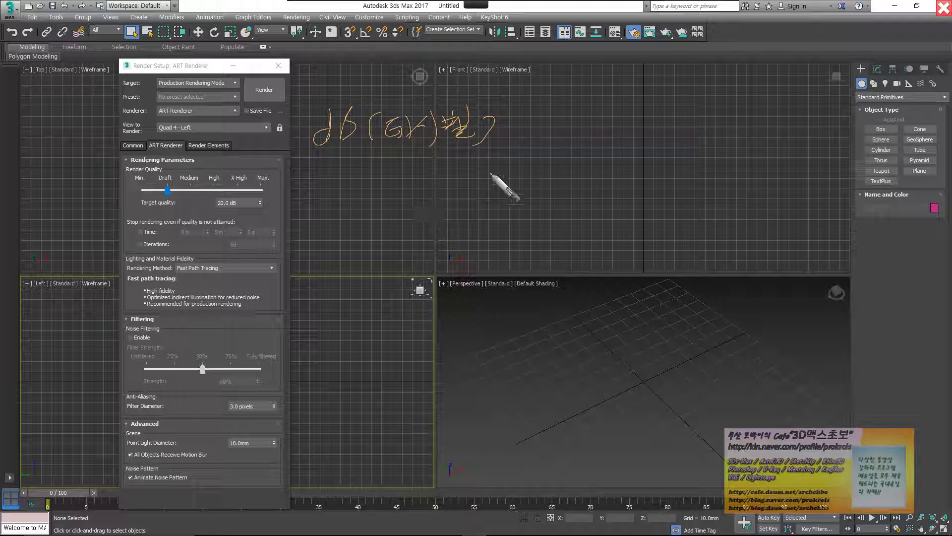
left_click_drag(349, 166, 426, 158)
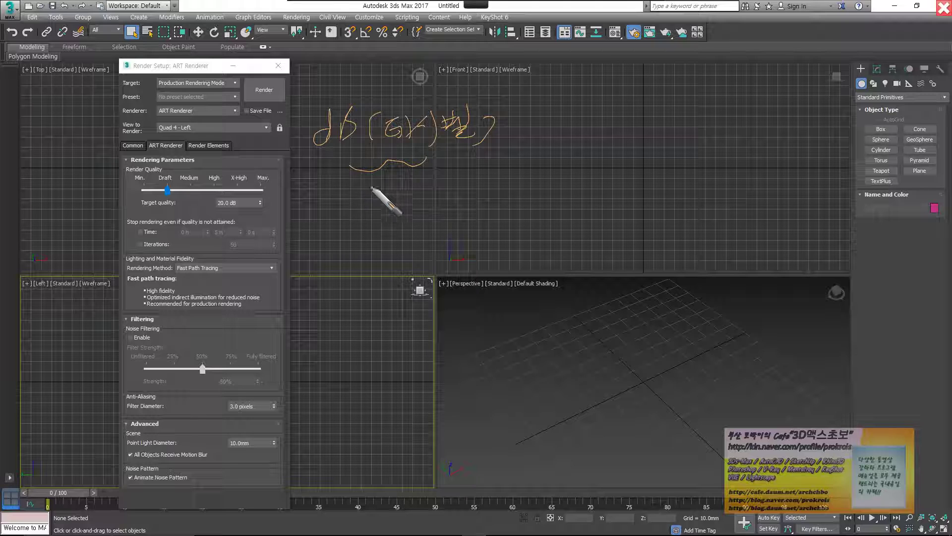
mouse_move(365, 188)
left_mouse_down()
mouse_move(366, 213)
mouse_move(426, 215)
mouse_move(451, 196)
mouse_move(456, 212)
mouse_move(493, 202)
mouse_move(518, 218)
left_mouse_up()
left_click(523, 207)
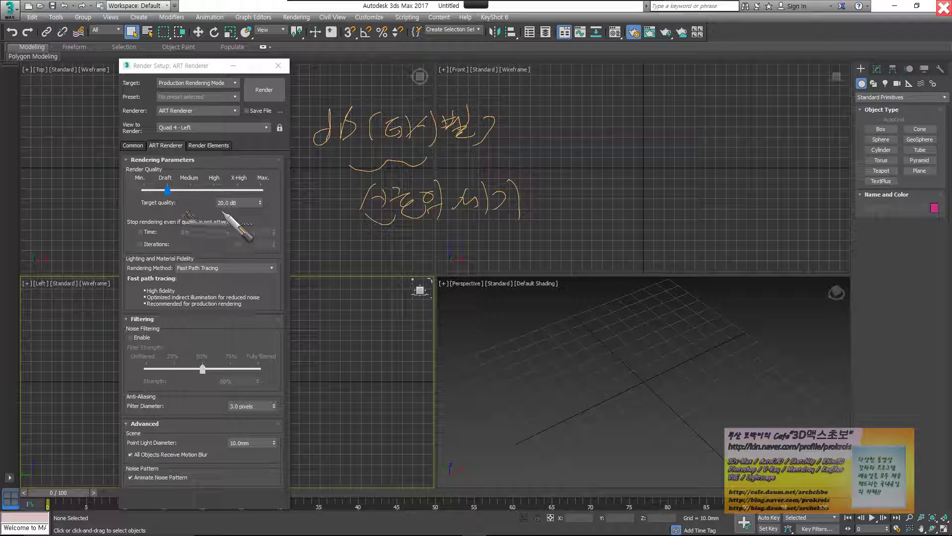
left_click_drag(237, 192, 279, 208)
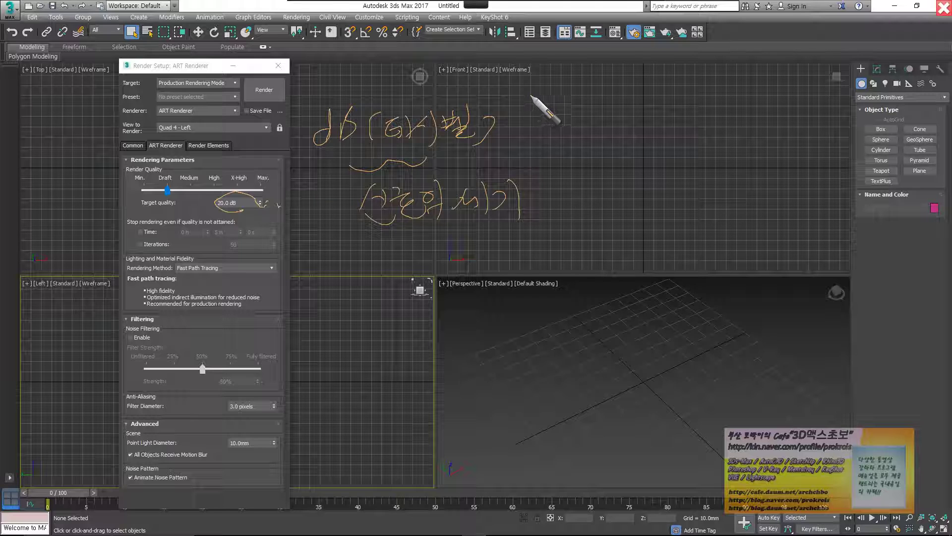
Handwrite and underline "SNR" over the Front viewport, extend its R to "Ratio", and add Korean notes explaining the signal-to-noise ratio
mouse_move(529, 93)
left_mouse_down()
mouse_move(533, 117)
mouse_move(589, 99)
mouse_move(610, 110)
mouse_move(659, 77)
mouse_move(677, 105)
left_mouse_up()
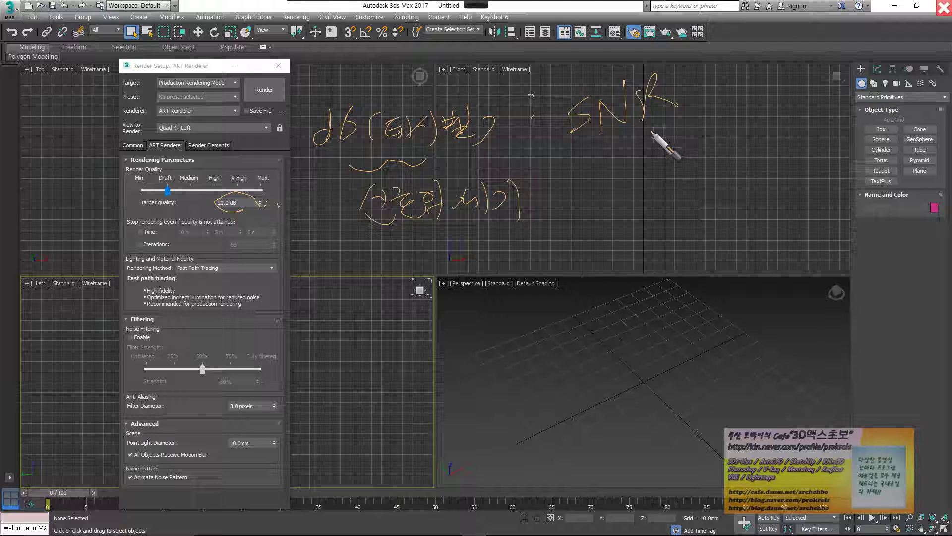
left_click_drag(570, 141, 728, 115)
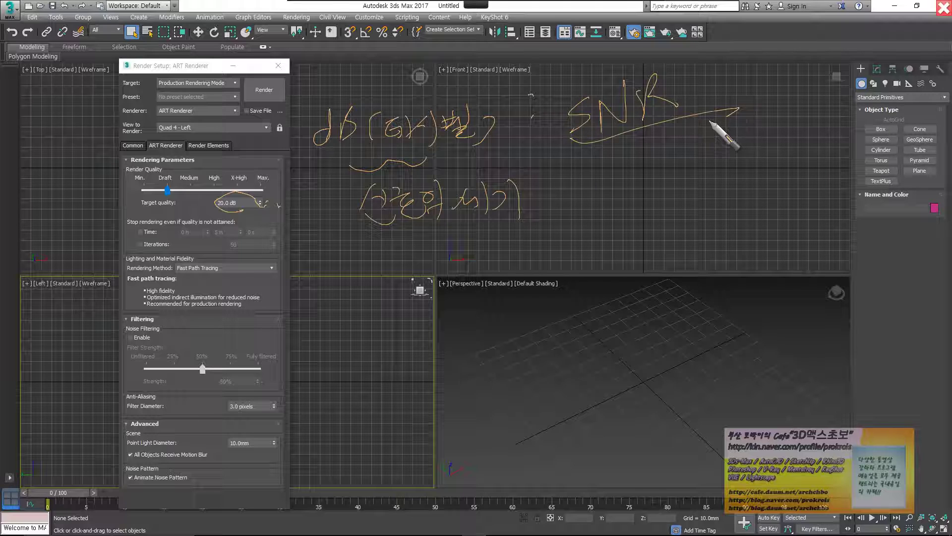
mouse_move(720, 100)
left_mouse_down()
mouse_move(677, 94)
mouse_move(759, 81)
left_mouse_up()
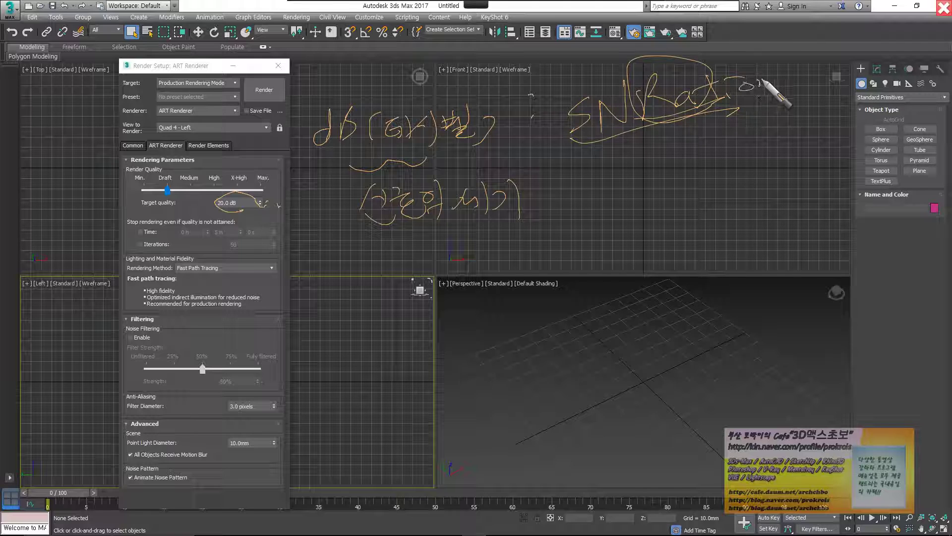
mouse_move(714, 112)
left_mouse_down()
mouse_move(673, 124)
mouse_move(749, 124)
mouse_move(642, 132)
mouse_move(540, 95)
mouse_move(602, 212)
mouse_move(579, 209)
mouse_move(579, 230)
mouse_move(640, 218)
mouse_move(659, 199)
mouse_move(687, 213)
mouse_move(740, 201)
mouse_move(823, 164)
mouse_move(821, 174)
mouse_move(865, 175)
mouse_move(845, 173)
left_mouse_up()
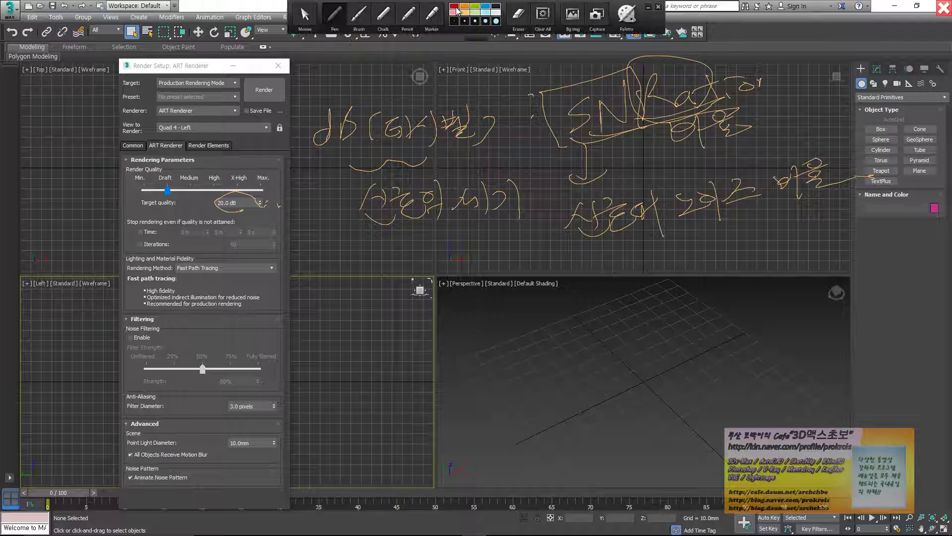
Loop the SNR note, link it by an arrow to Korean notes over the Perspective viewport, and add two Korean notes starting with "PC"
mouse_move(649, 154)
left_mouse_down()
mouse_move(511, 139)
mouse_move(526, 213)
mouse_move(480, 359)
mouse_move(625, 304)
mouse_move(673, 312)
mouse_move(711, 283)
mouse_move(722, 304)
mouse_move(781, 290)
left_mouse_up()
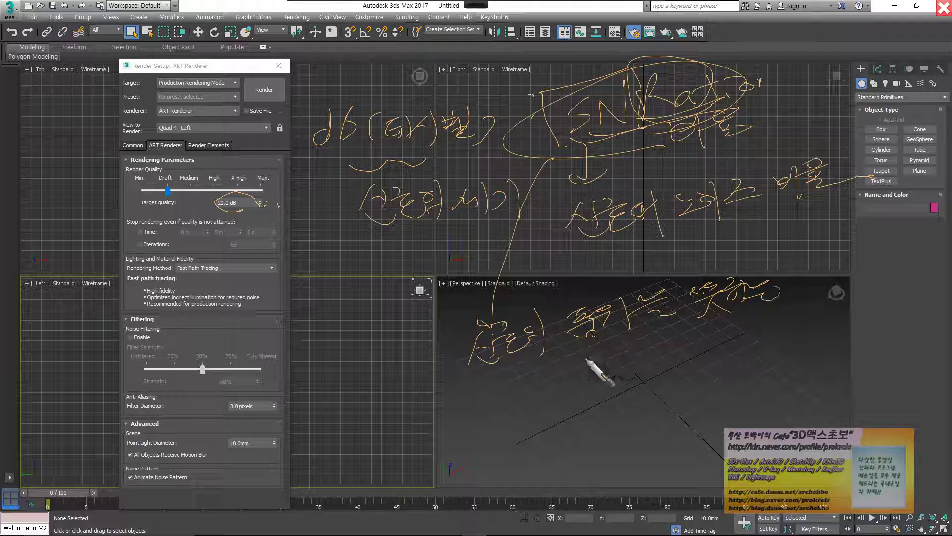
mouse_move(506, 366)
left_mouse_down()
mouse_move(528, 389)
mouse_move(521, 393)
mouse_move(571, 388)
left_mouse_up()
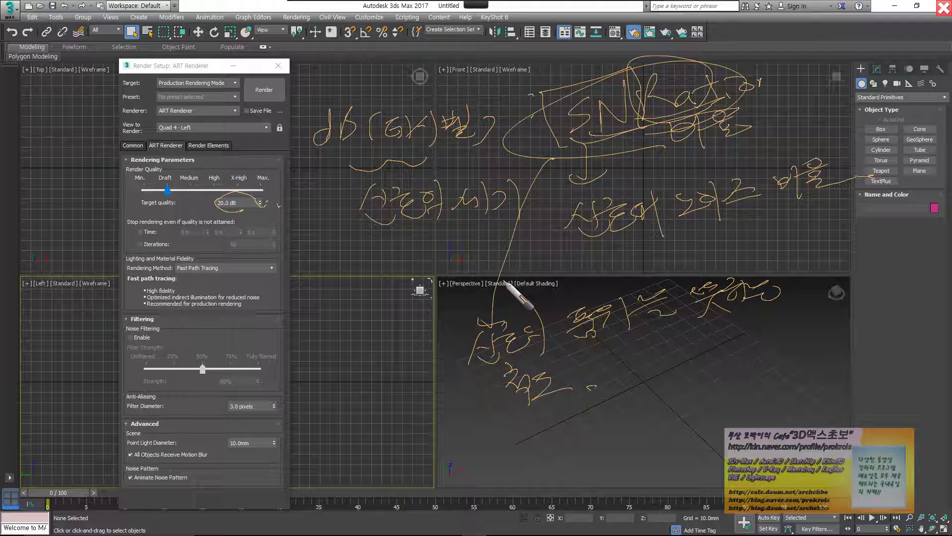
mouse_move(342, 263)
left_mouse_down()
mouse_move(417, 290)
mouse_move(459, 266)
mouse_move(546, 265)
left_mouse_up()
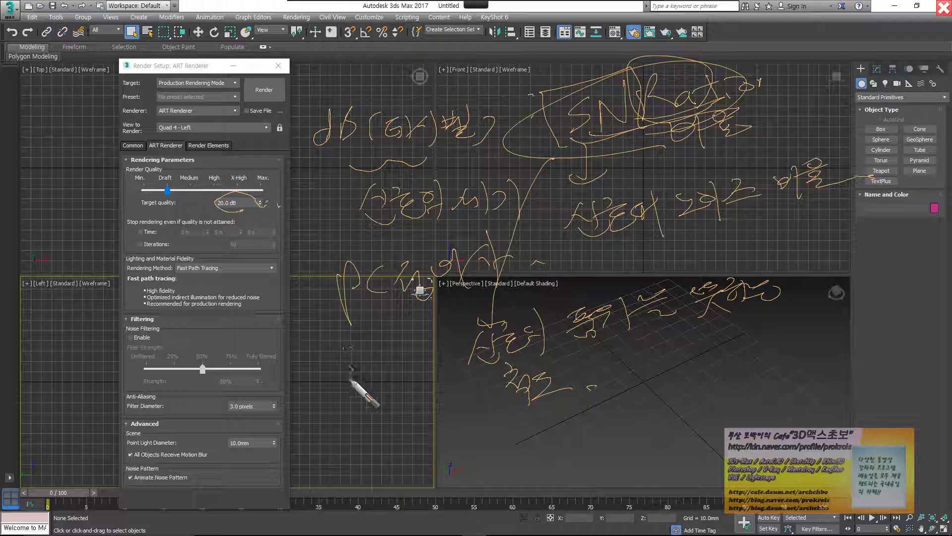
mouse_move(351, 368)
left_mouse_down()
mouse_move(389, 361)
mouse_move(403, 372)
mouse_move(436, 329)
mouse_move(459, 331)
left_mouse_up()
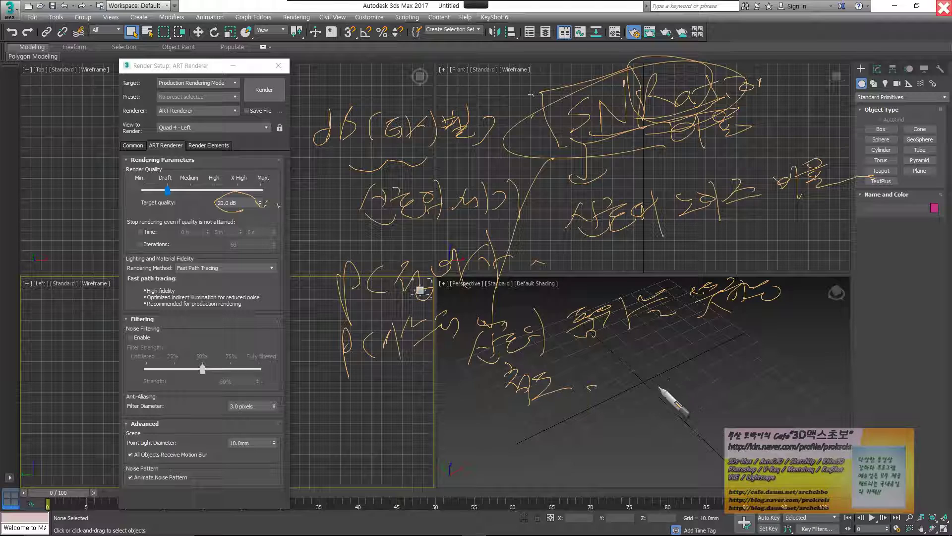
Handwrite Korean notes and "Noise" over the lower part of the Perspective viewport, and two lines of Korean notes over the Left viewport
mouse_move(561, 408)
left_mouse_down()
mouse_move(553, 446)
mouse_move(585, 443)
mouse_move(615, 409)
mouse_move(703, 391)
mouse_move(739, 358)
mouse_move(787, 352)
mouse_move(770, 351)
mouse_move(799, 364)
mouse_move(792, 351)
mouse_move(865, 350)
left_mouse_up()
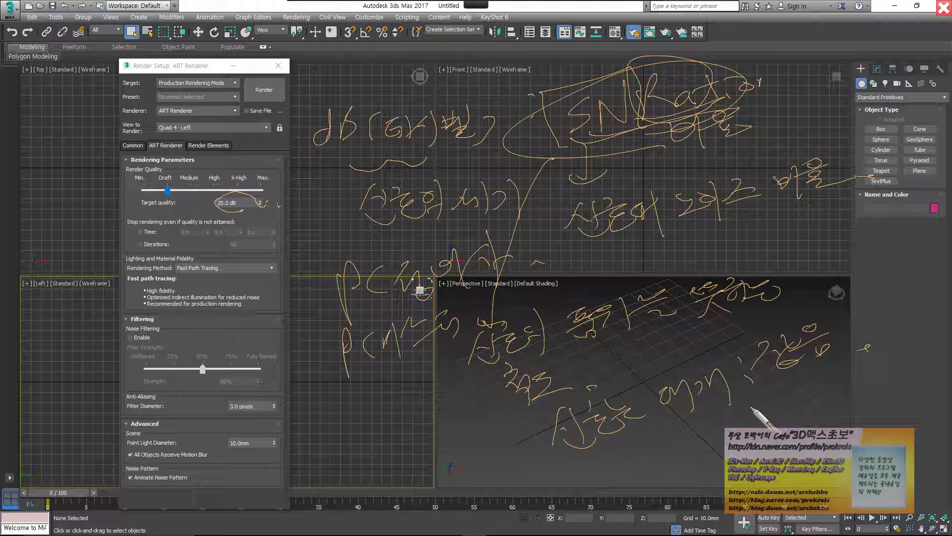
mouse_move(745, 437)
left_mouse_down()
mouse_move(757, 403)
mouse_move(771, 431)
mouse_move(793, 404)
mouse_move(864, 386)
left_mouse_up()
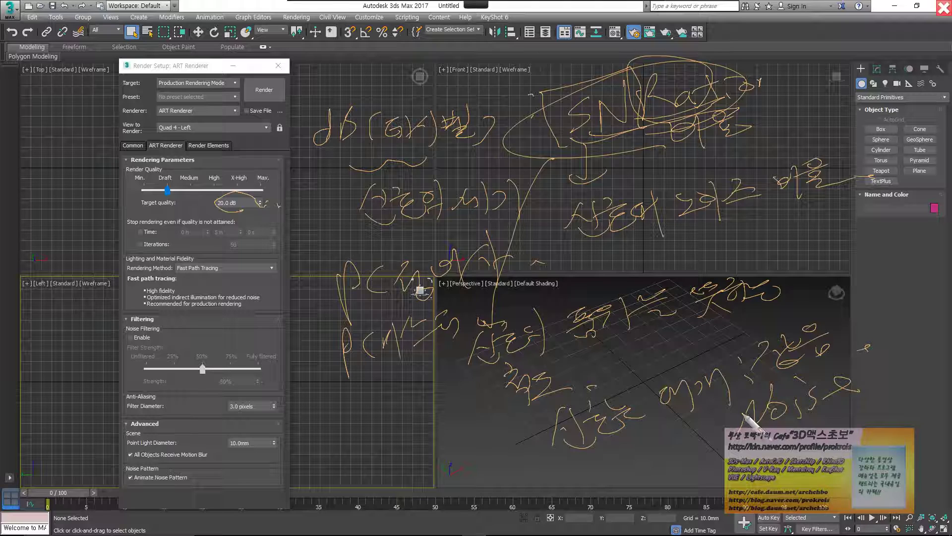
mouse_move(318, 403)
left_mouse_down()
mouse_move(354, 412)
mouse_move(410, 389)
mouse_move(389, 431)
mouse_move(369, 427)
mouse_move(360, 444)
mouse_move(469, 412)
mouse_move(461, 432)
left_mouse_up()
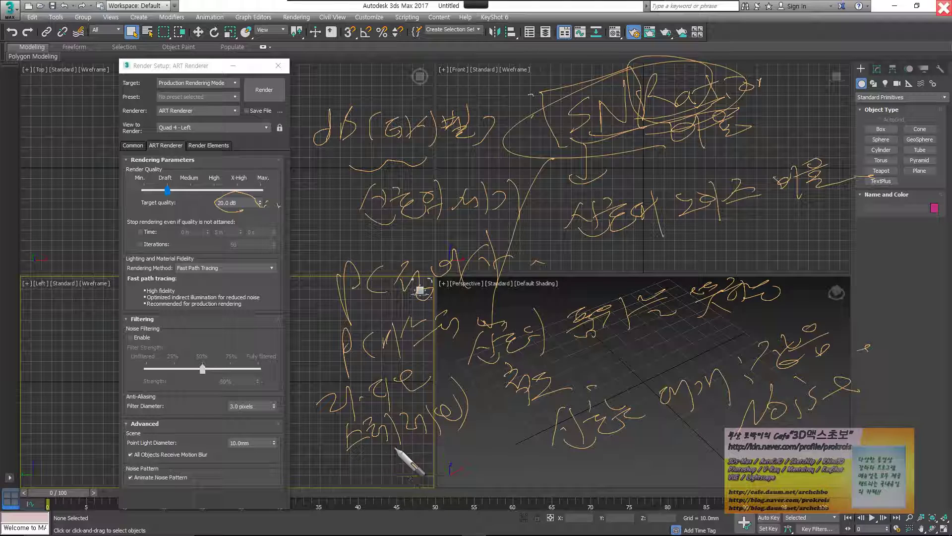
Handwrite a Korean note giving an SN ratio of 60 dB across the bottom of the Left and Perspective viewports, and loop its two parts
mouse_move(396, 449)
left_mouse_down()
mouse_move(411, 472)
mouse_move(425, 457)
mouse_move(450, 459)
mouse_move(459, 489)
left_mouse_up()
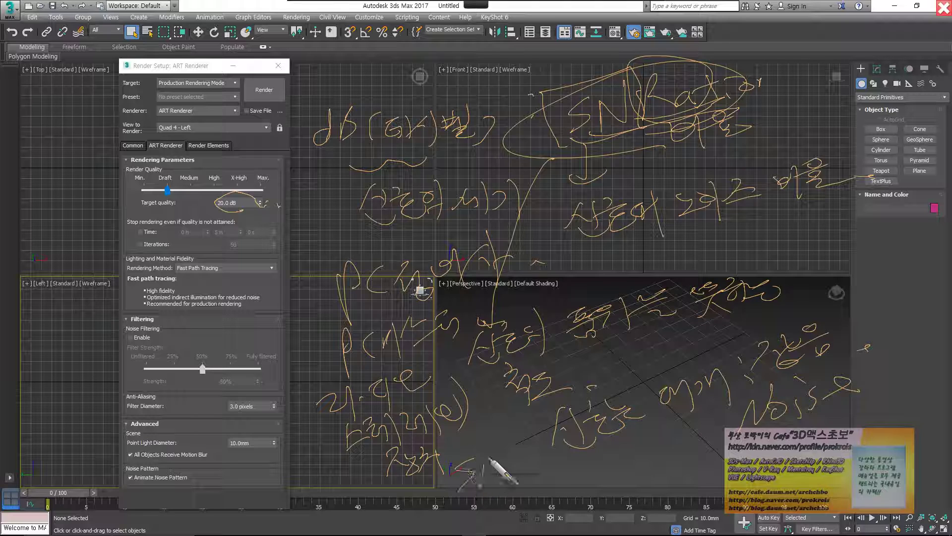
mouse_move(491, 459)
left_mouse_down()
mouse_move(535, 489)
mouse_move(570, 469)
mouse_move(608, 468)
mouse_move(601, 449)
mouse_move(620, 474)
mouse_move(646, 459)
mouse_move(675, 463)
mouse_move(684, 451)
mouse_move(714, 457)
left_mouse_up()
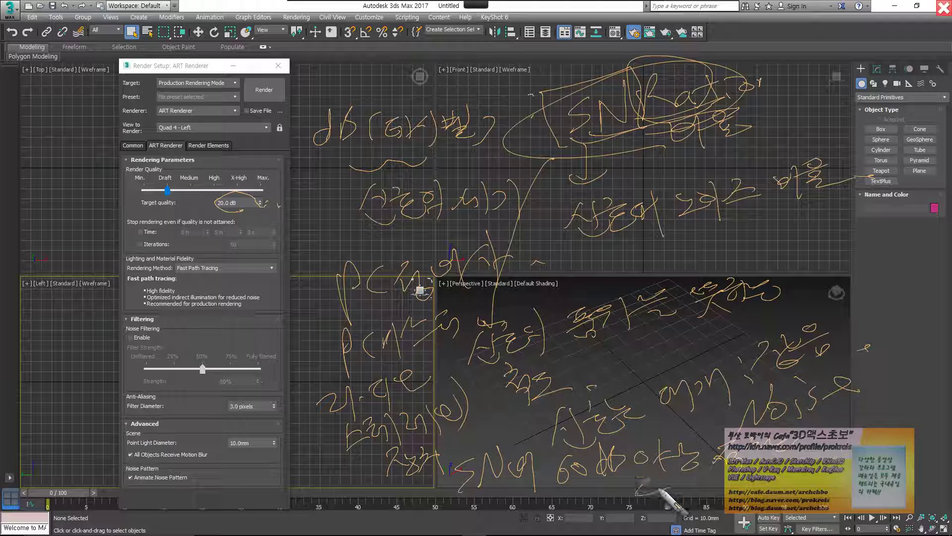
mouse_move(635, 479)
left_mouse_down()
mouse_move(709, 478)
mouse_move(723, 488)
left_mouse_up()
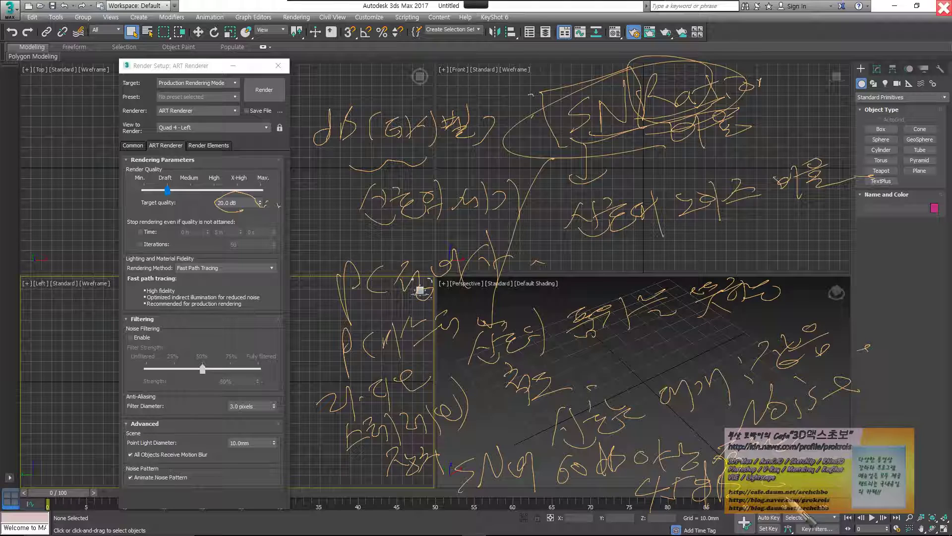
mouse_move(796, 464)
left_mouse_down()
mouse_move(819, 488)
mouse_move(848, 471)
left_mouse_up()
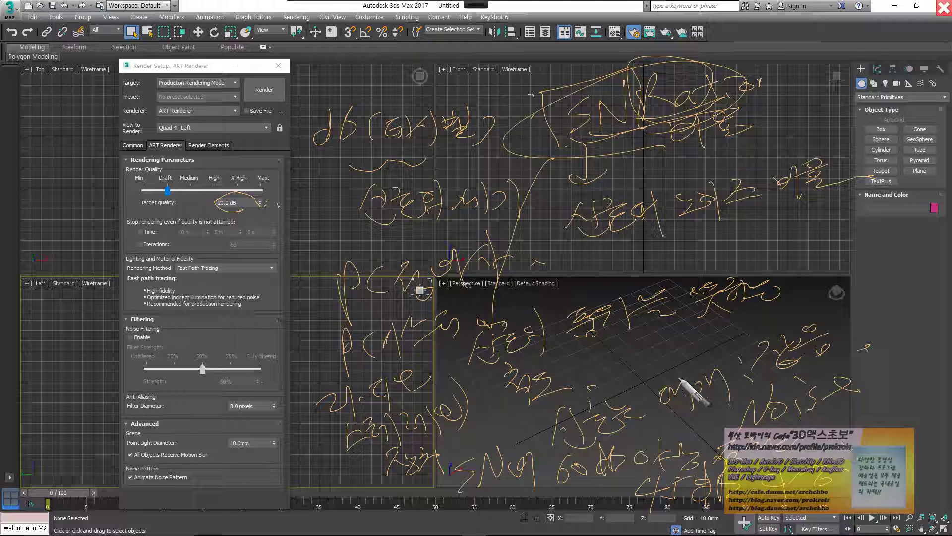
mouse_move(643, 418)
left_mouse_down()
mouse_move(652, 461)
mouse_move(626, 442)
left_mouse_up()
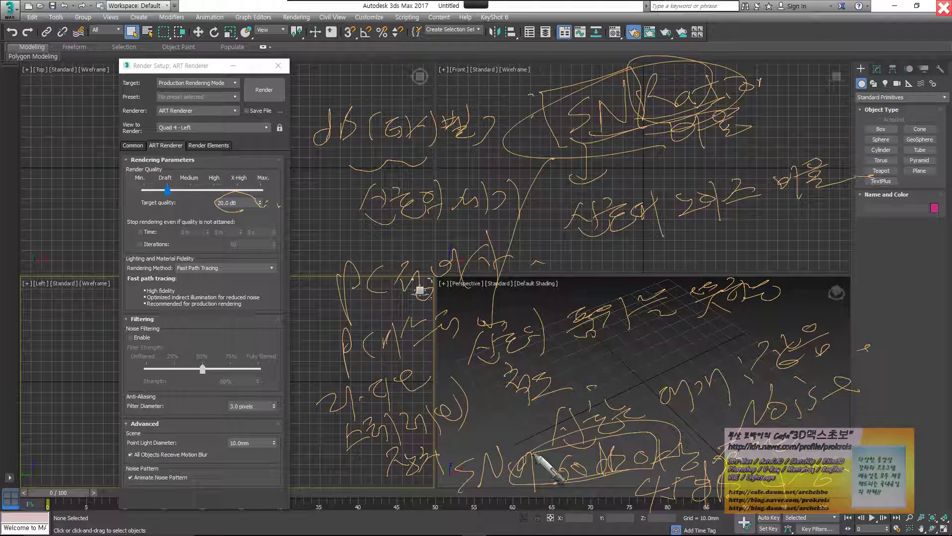
mouse_move(675, 512)
left_mouse_down()
mouse_move(678, 466)
mouse_move(768, 501)
mouse_move(739, 506)
mouse_move(734, 478)
left_mouse_up()
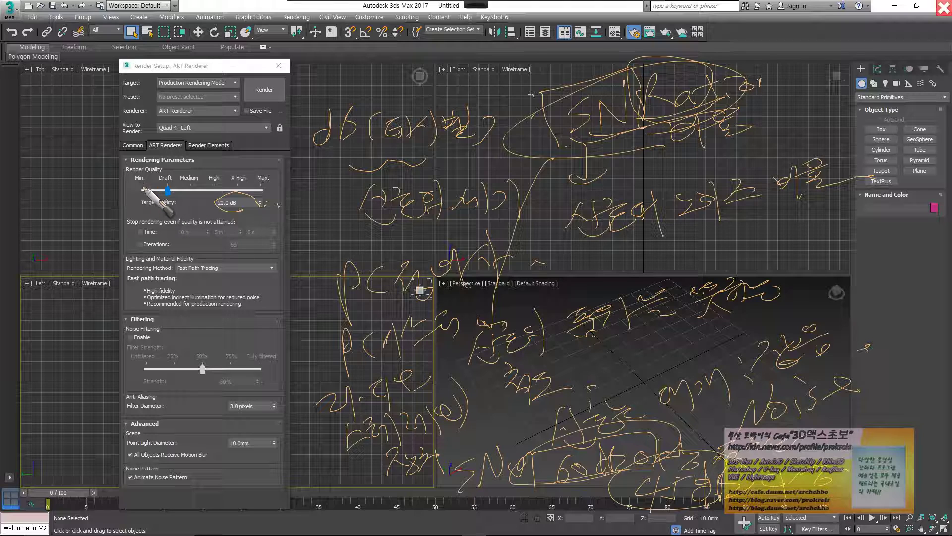
Circle the Render Quality levels from Min. to Max., clear all annotations and leave pen mode
mouse_move(145, 168)
left_mouse_down()
mouse_move(111, 162)
mouse_move(143, 184)
mouse_move(133, 175)
mouse_move(268, 194)
mouse_move(250, 176)
mouse_move(284, 182)
left_mouse_up()
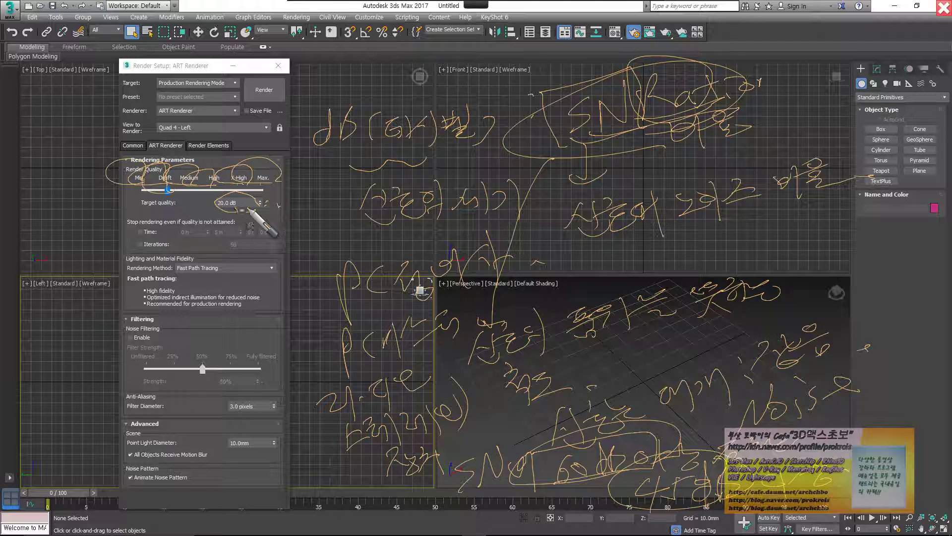
mouse_move(416, 7)
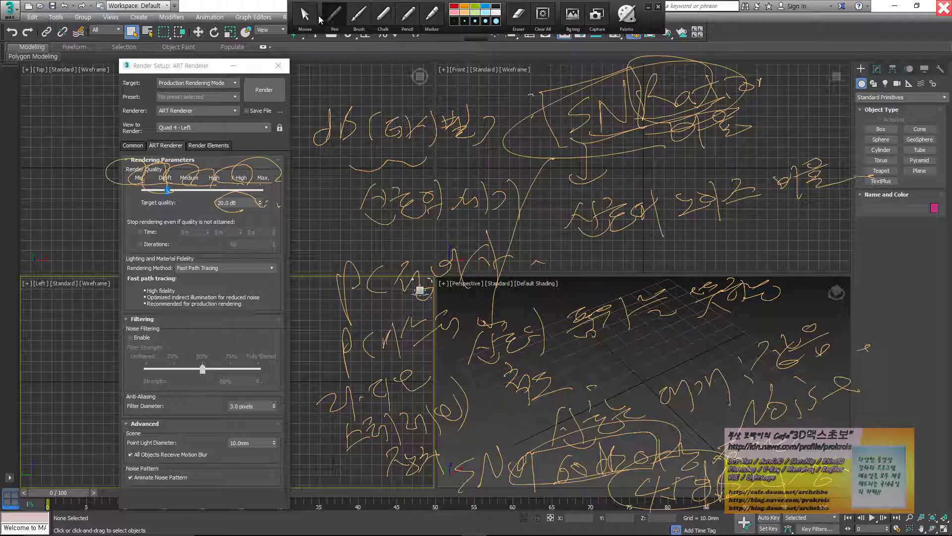
left_click(305, 16)
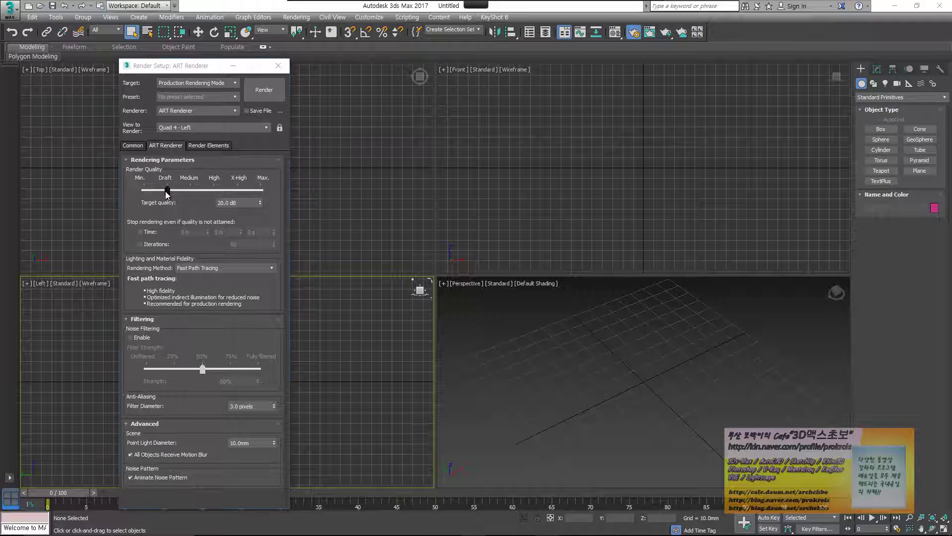
Try Render Quality levels across the whole range, including Max. with a target quality of 100.0 dB
left_click_drag(165, 191, 138, 195)
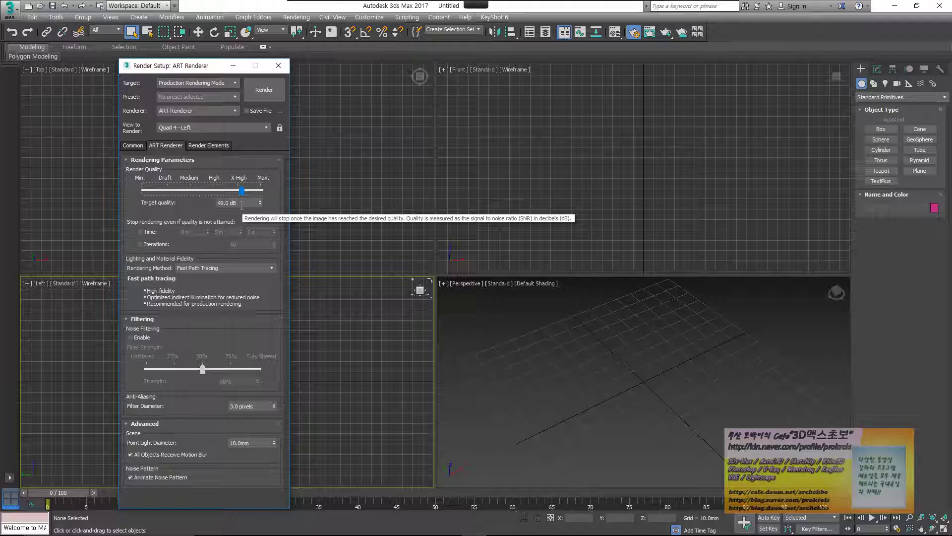
left_click(243, 189)
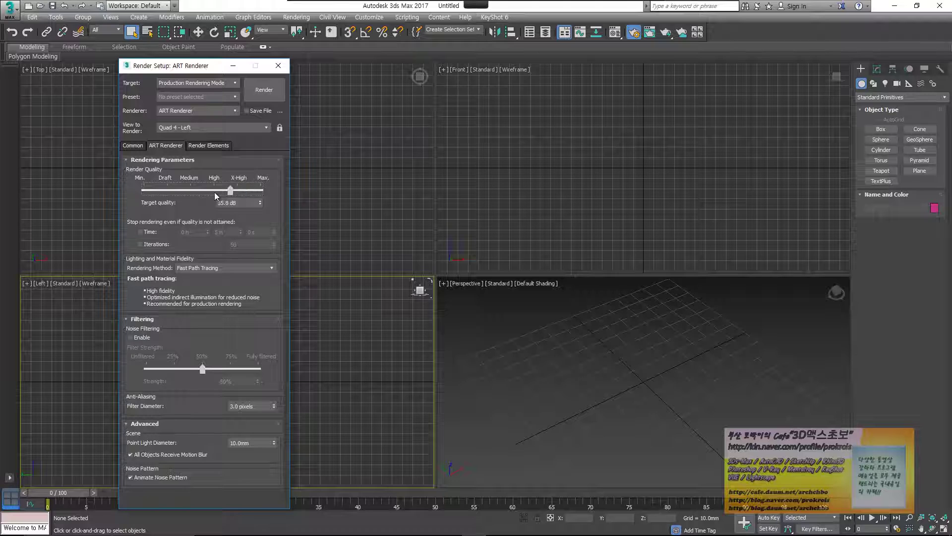
left_click_drag(214, 192, 260, 193)
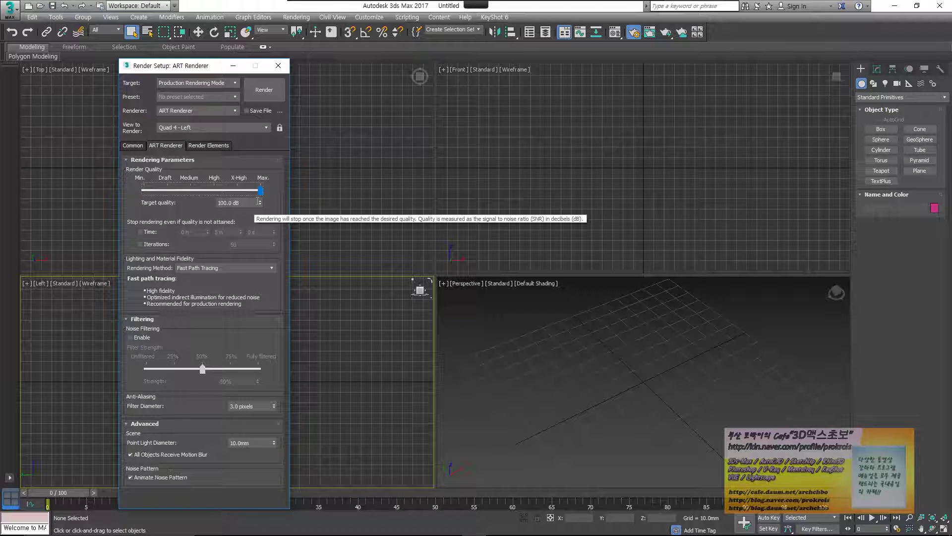
left_click(259, 194)
left_click_drag(240, 195, 238, 195)
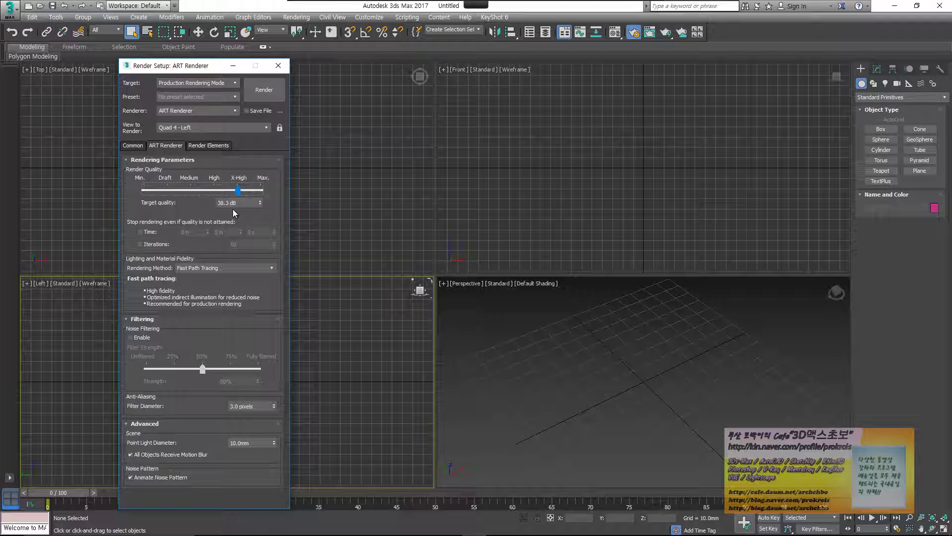
Vary the Render Quality around High and X-High, and return it to Draft with a target quality of 19.6 dB
left_click_drag(237, 192, 212, 192)
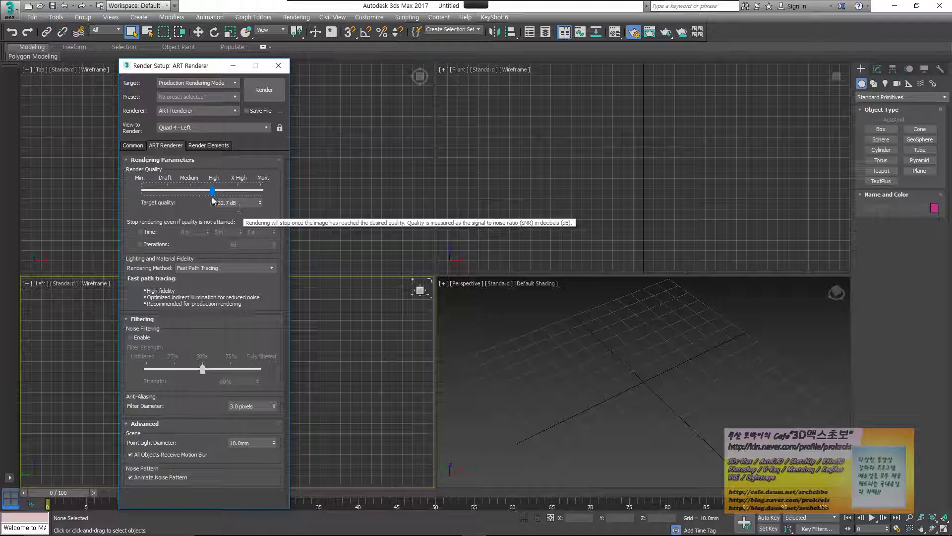
left_click_drag(213, 192, 230, 191)
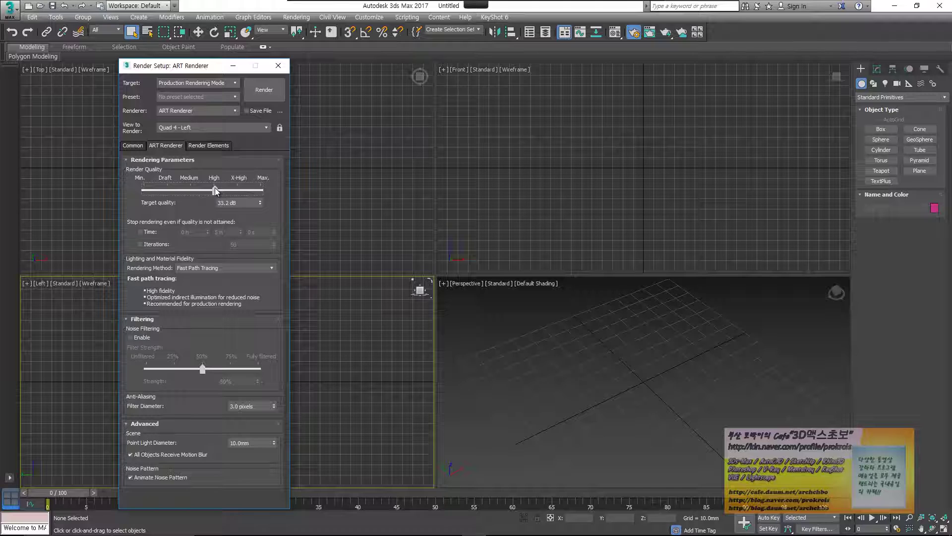
left_click_drag(215, 189, 189, 196)
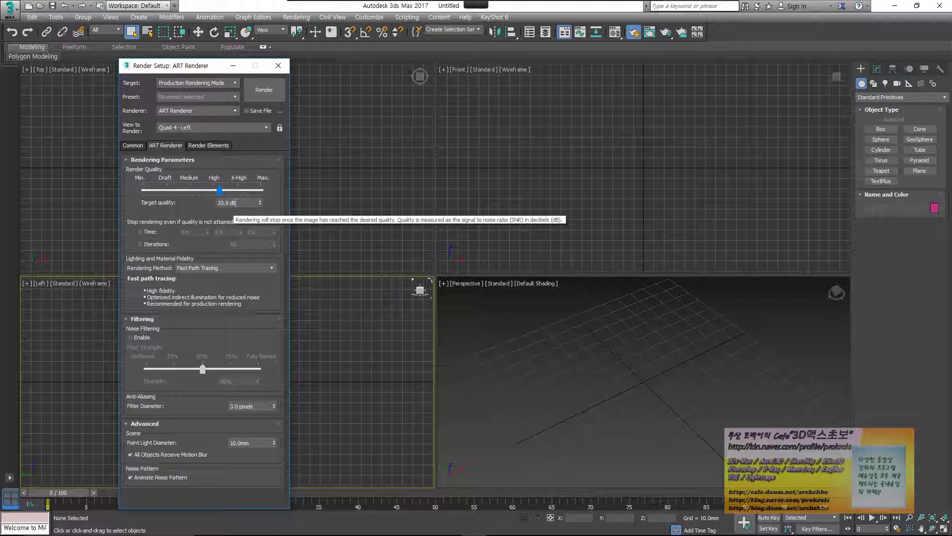
left_click_drag(220, 190, 235, 191)
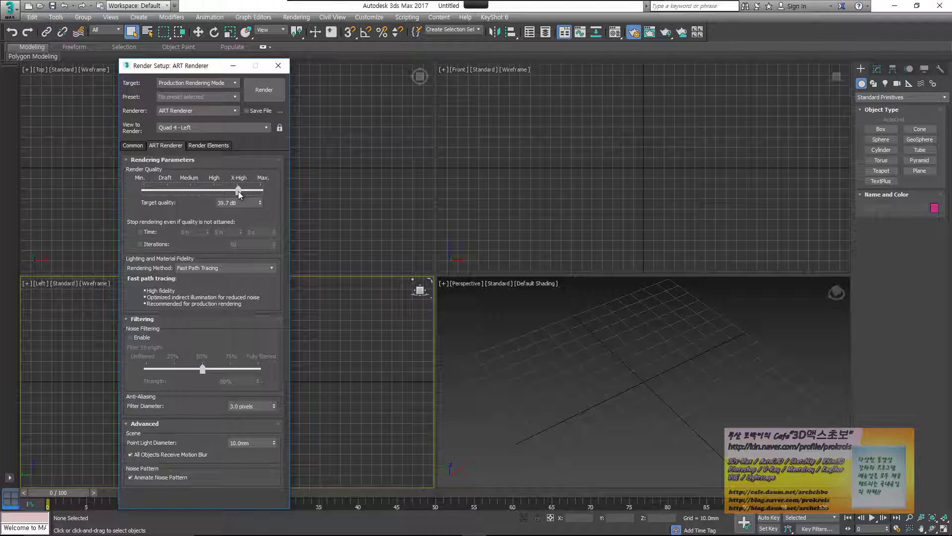
left_click(239, 191)
left_click(932, 157)
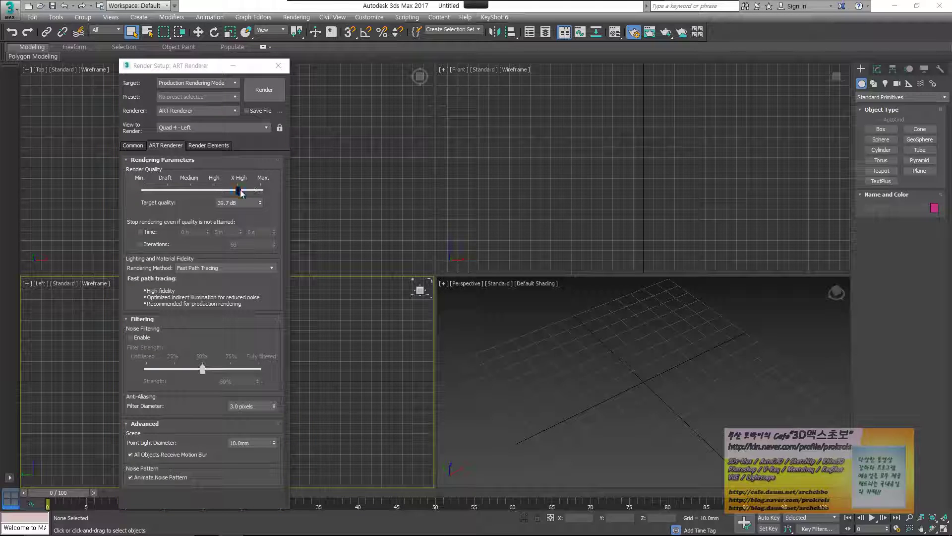
left_click_drag(239, 192, 166, 192)
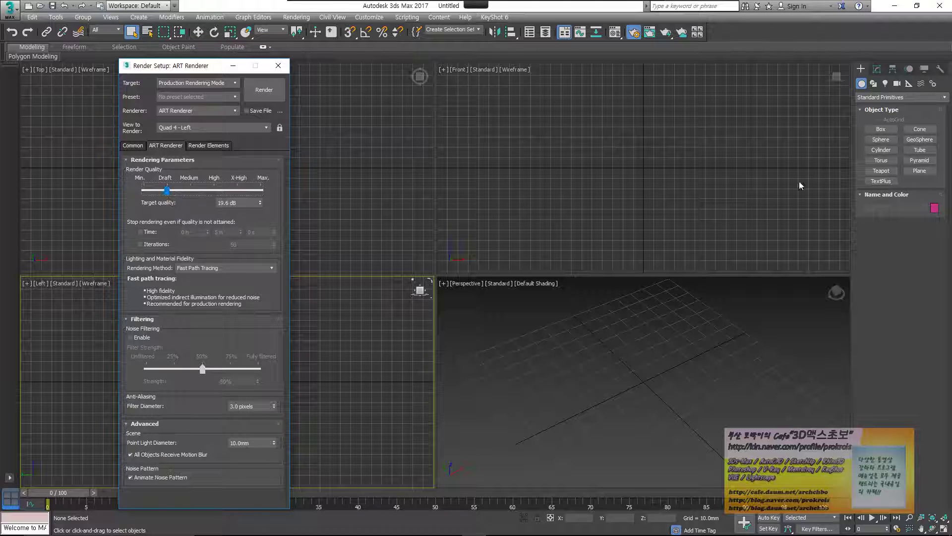
Create a plane about 138 by 139 mm in the Perspective viewport and a teapot at its centre
left_click(920, 171)
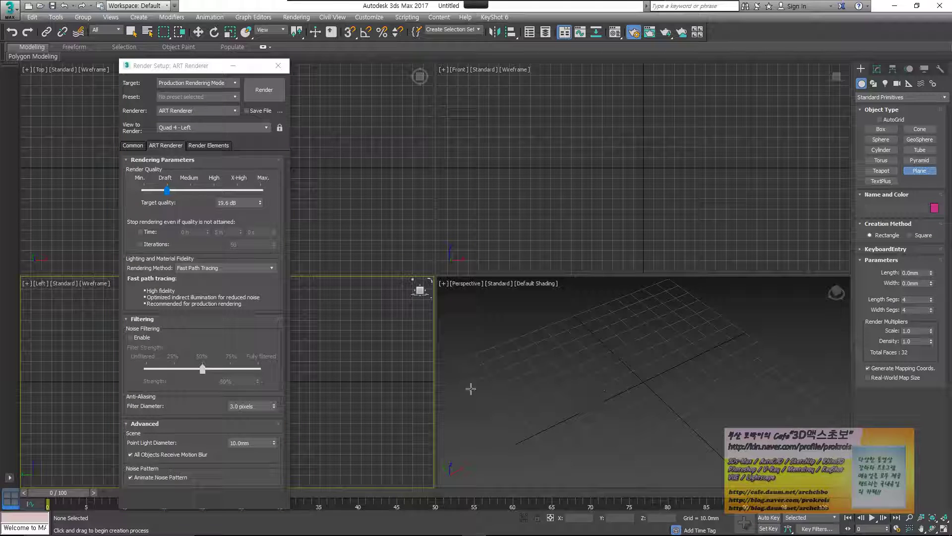
left_click_drag(461, 365, 849, 407)
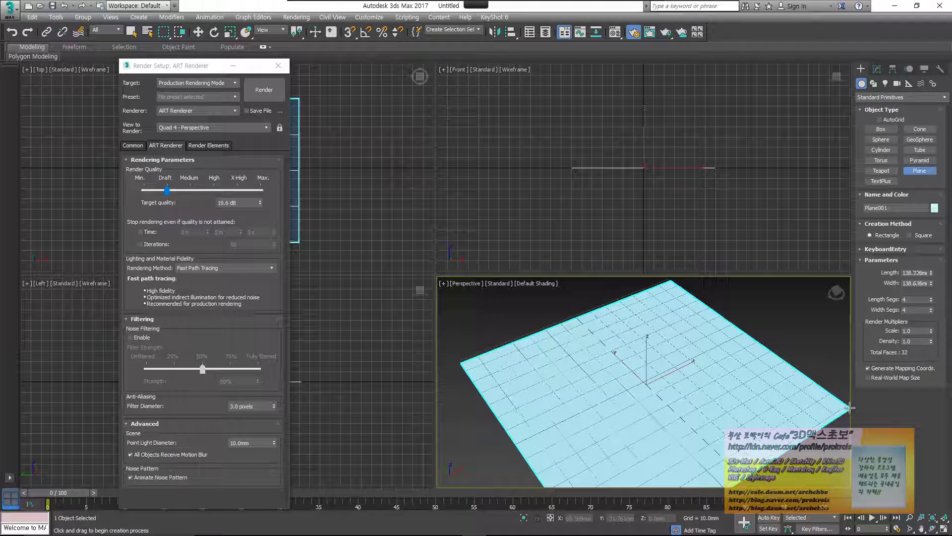
left_click(882, 170)
left_click_drag(647, 386, 665, 424)
right_click(667, 423)
middle_click_drag(667, 423, 662, 406)
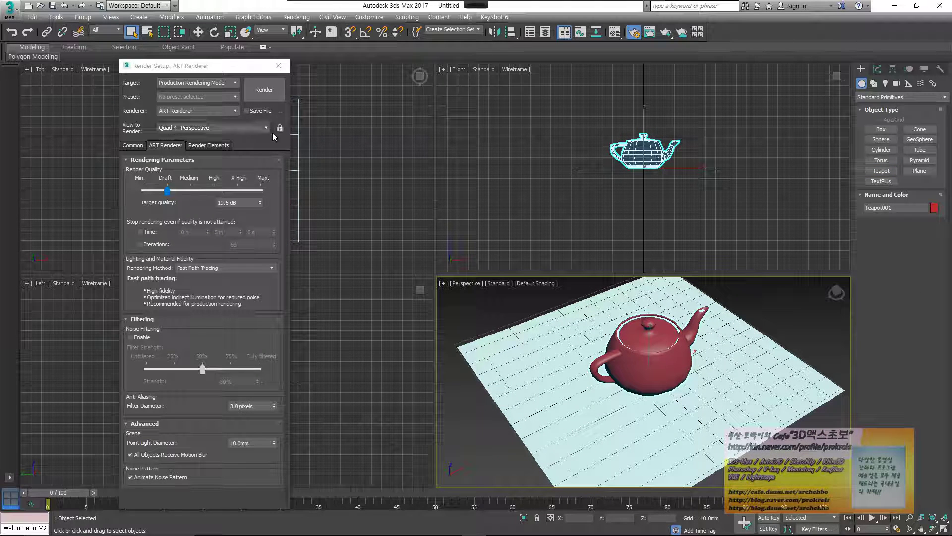
In the Material Editor, change the unused material 07 - Default to Autodesk Ceramic and set its type to Ceramic
left_click(620, 32)
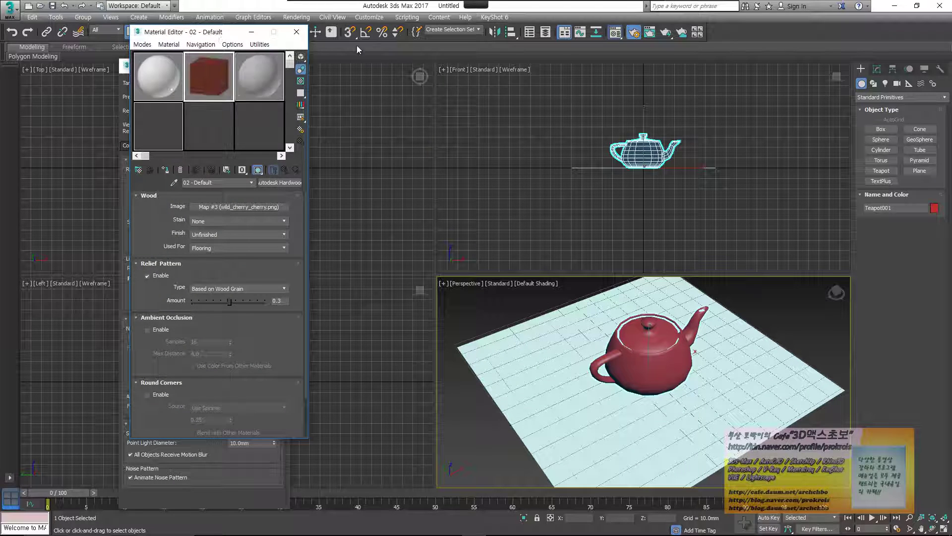
left_click_drag(218, 33, 381, 42)
left_click(326, 127)
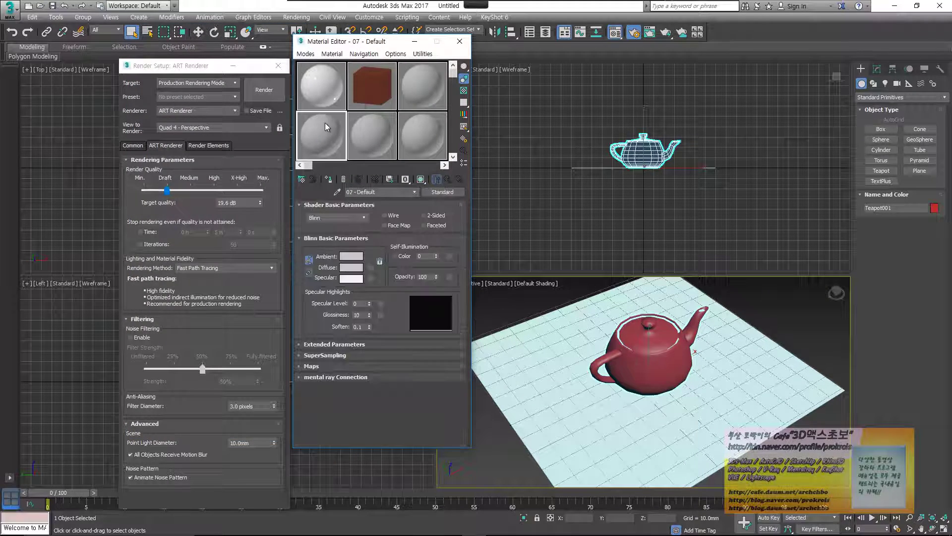
left_click(453, 193)
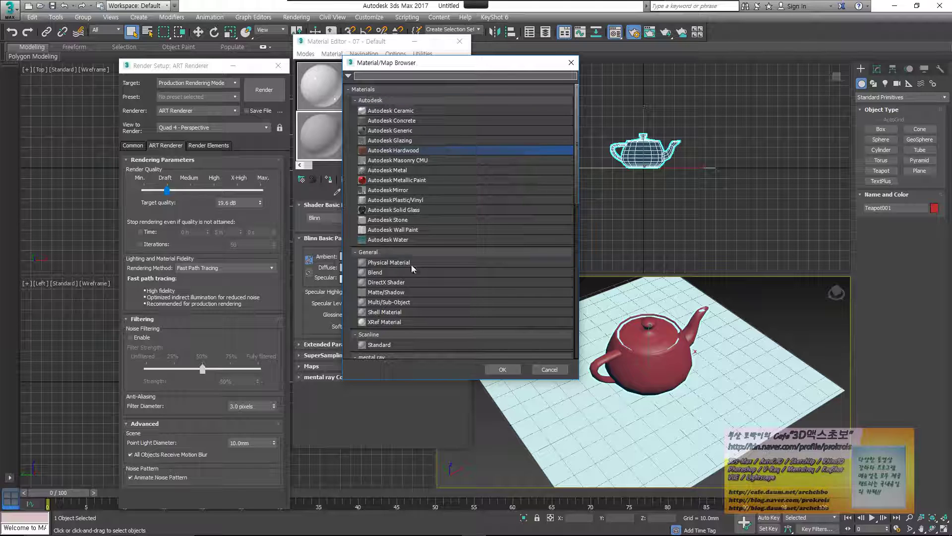
scroll(414, 263, "down", 3)
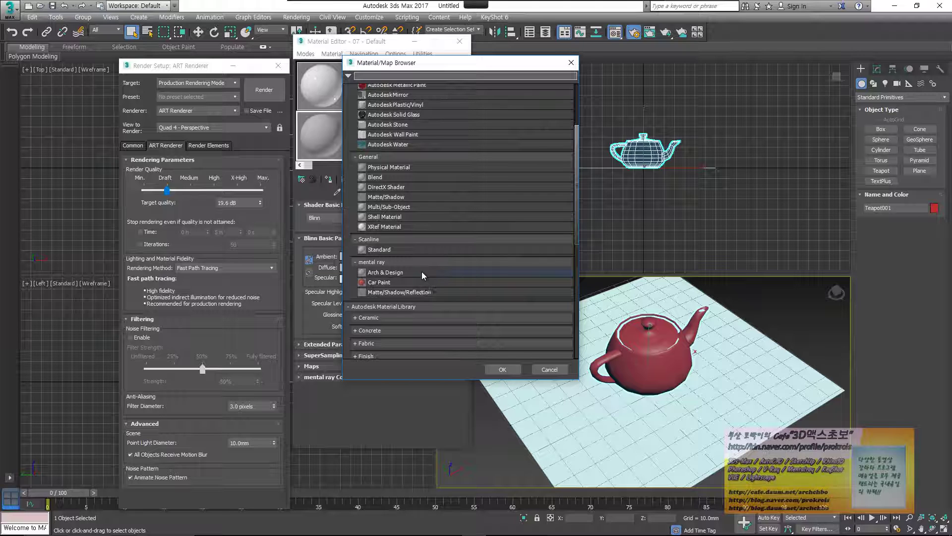
scroll(425, 249, "up", 3)
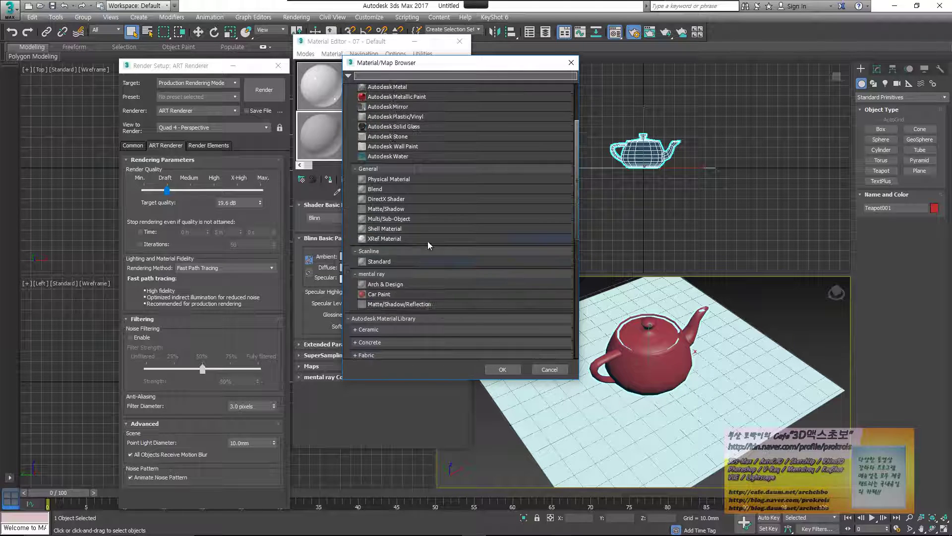
scroll(430, 238, "up", 1)
double_click(428, 110)
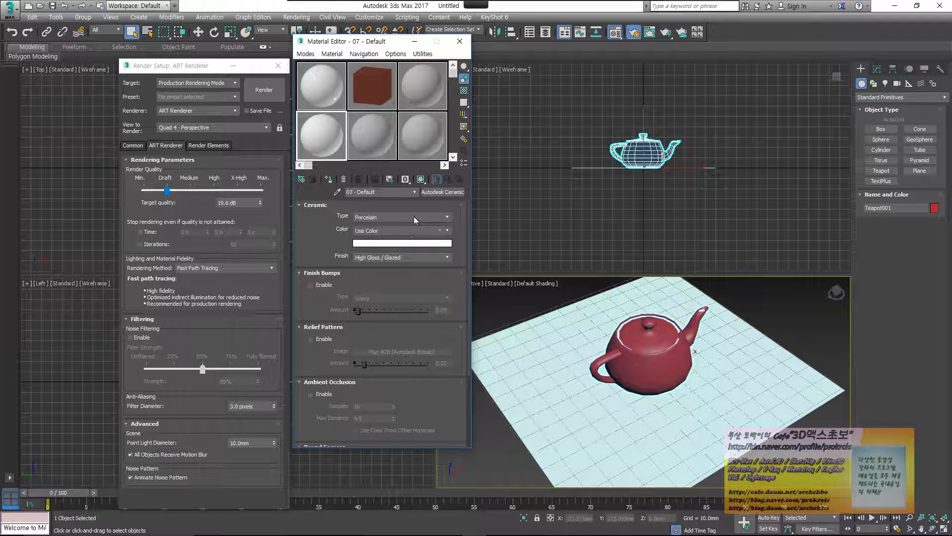
left_click(414, 217)
left_click(407, 227)
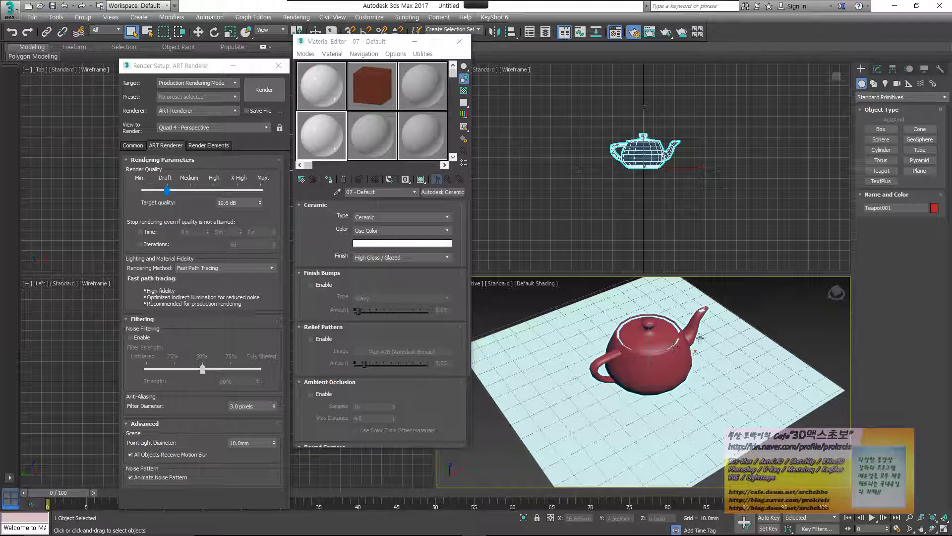
Assign the ceramic material to the teapot, and select the plane beneath it
right_click(771, 323)
left_click(198, 31)
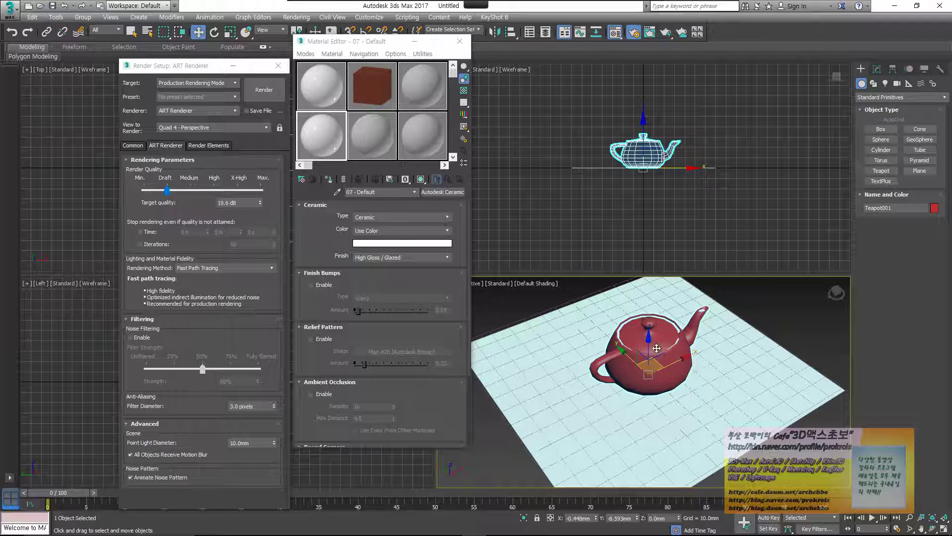
left_click(799, 313)
left_click(680, 383)
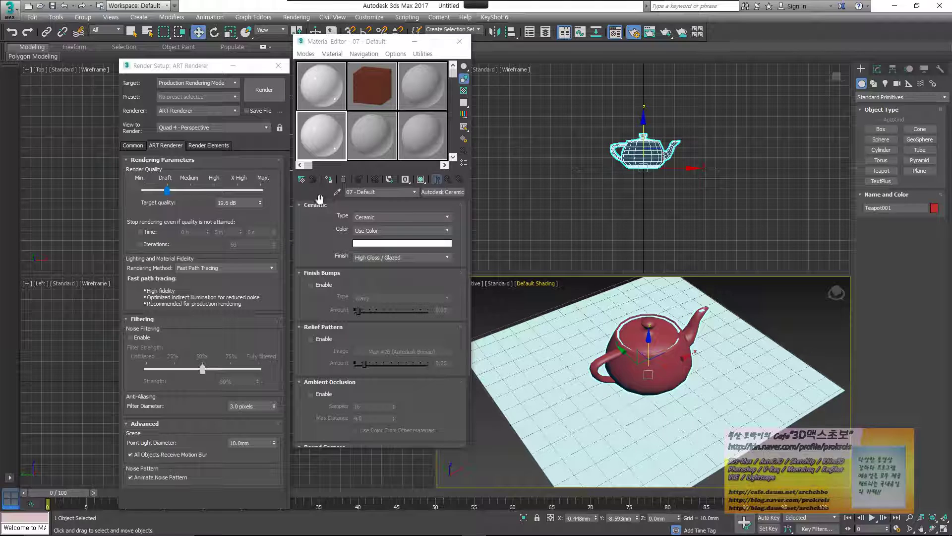
left_click(327, 179)
left_click(511, 322)
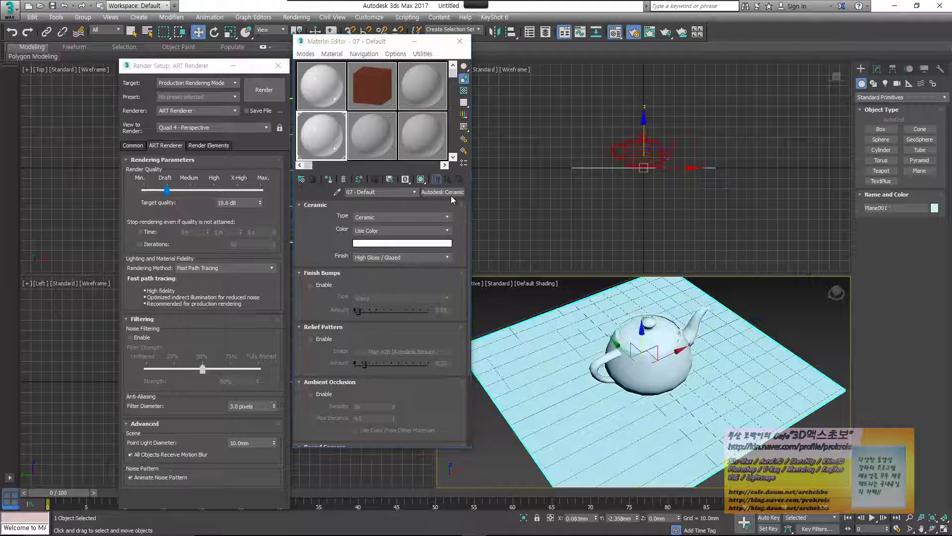
Change the unused material 08 - Default to Autodesk Stone, assign it to the plane and show it shaded in the viewport
left_click(379, 142)
left_click(443, 192)
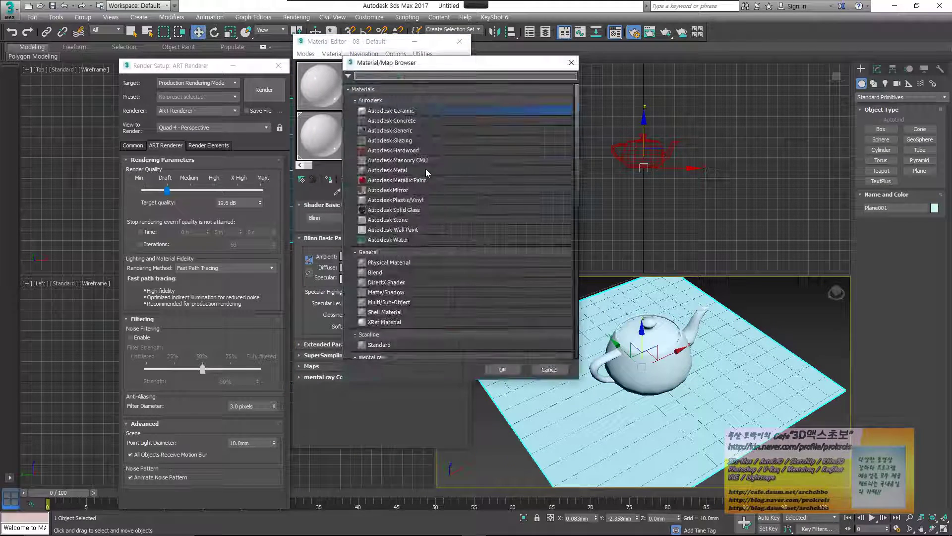
double_click(429, 228)
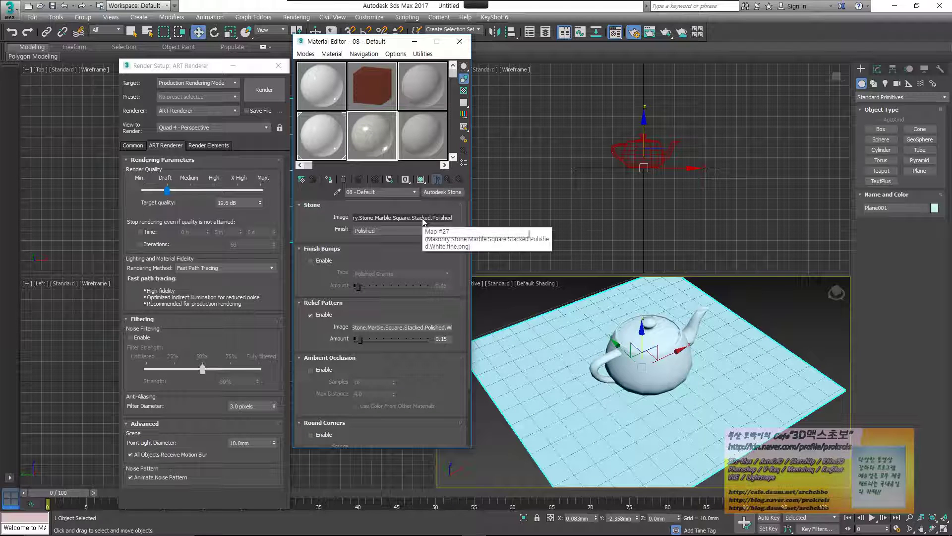
left_click(330, 179)
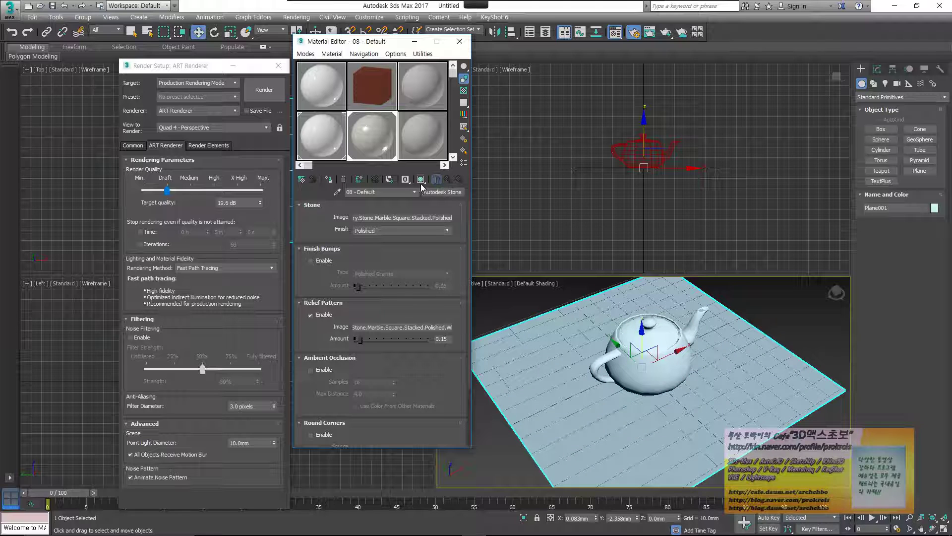
left_click(421, 179)
Add a UVW Map modifier to the plane
left_click(876, 69)
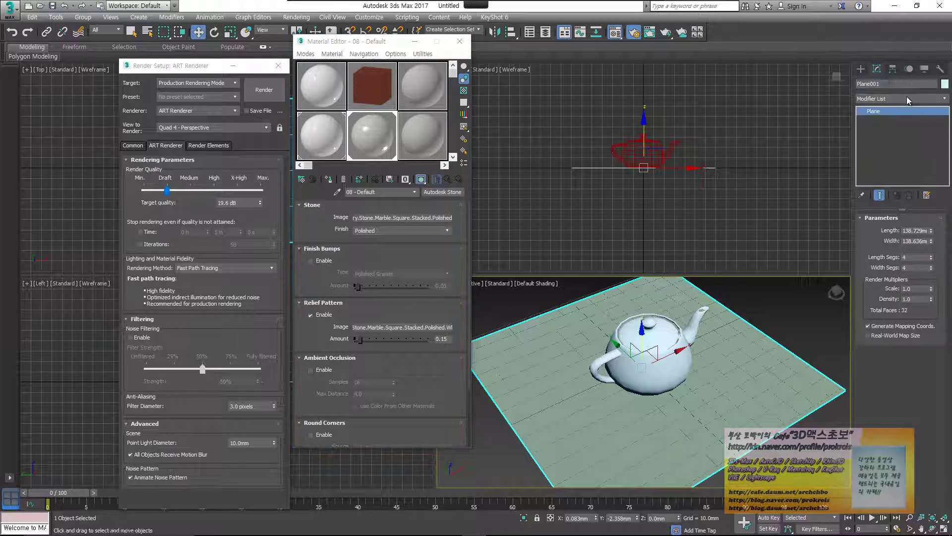
left_click(910, 97)
key("u")
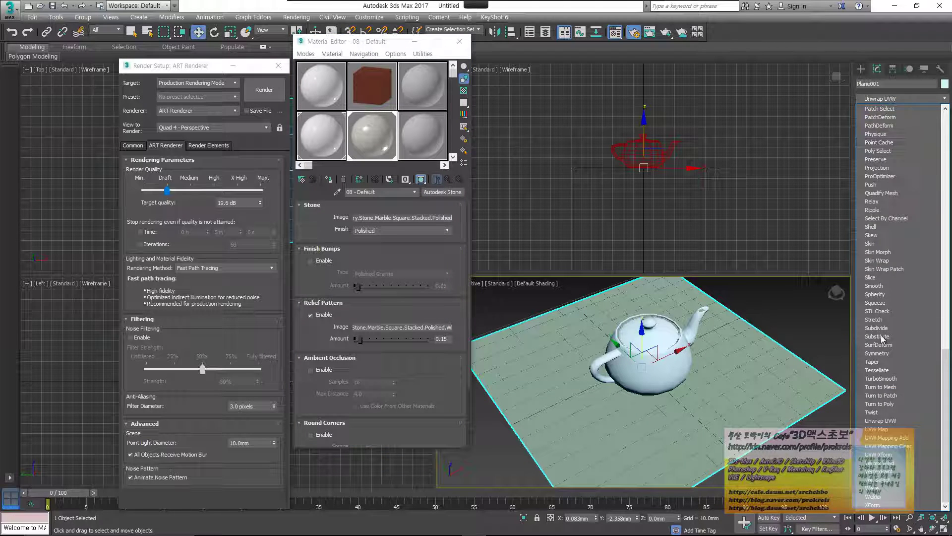
left_click(888, 429)
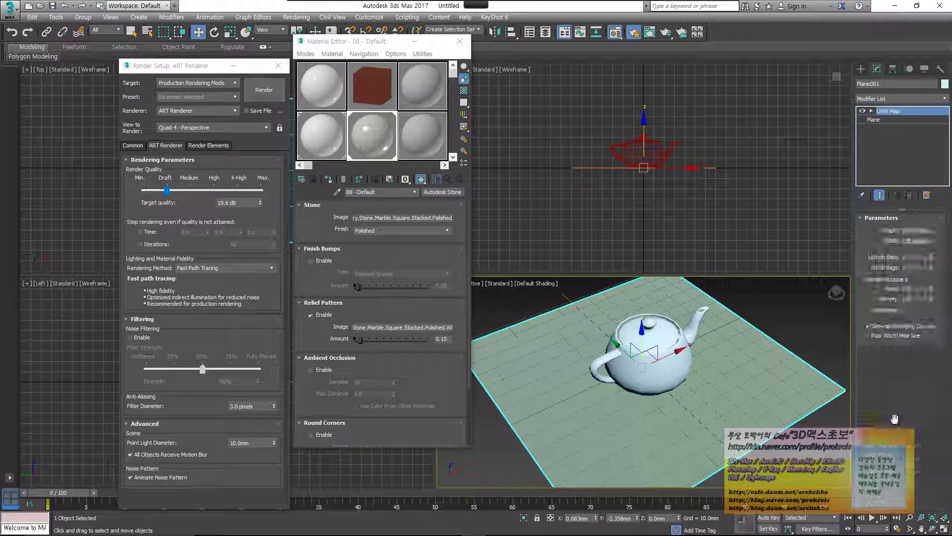
Set the stone image map's scale to 5 mm wide and 5 mm high, and return to the parent material
left_click(446, 218)
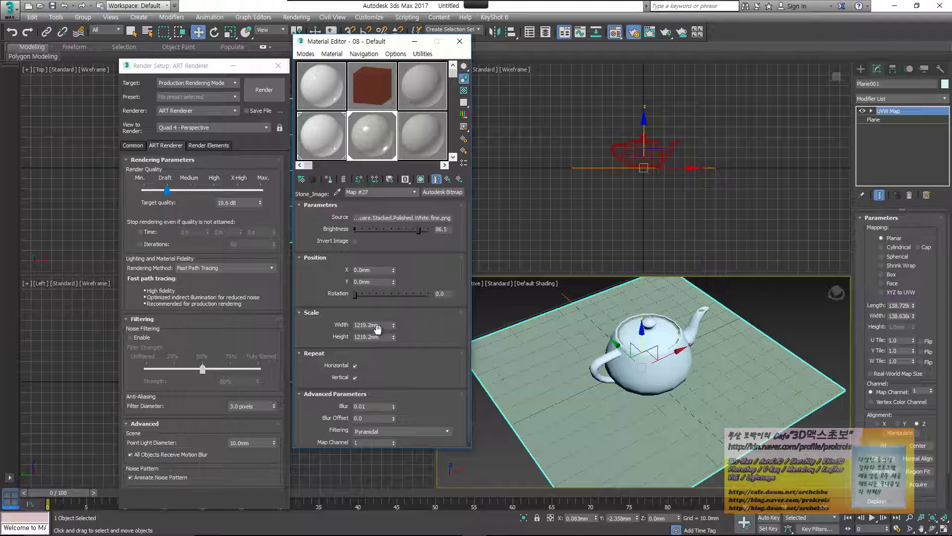
left_click(375, 325)
type("100")
key("Tab")
type("100")
left_click(367, 326)
type("5")
key("Tab")
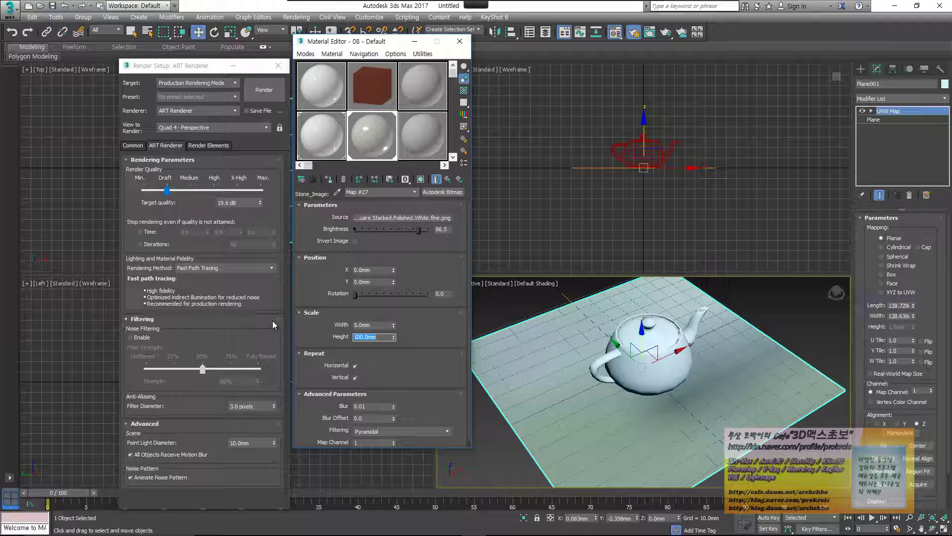
type("5")
key("Return")
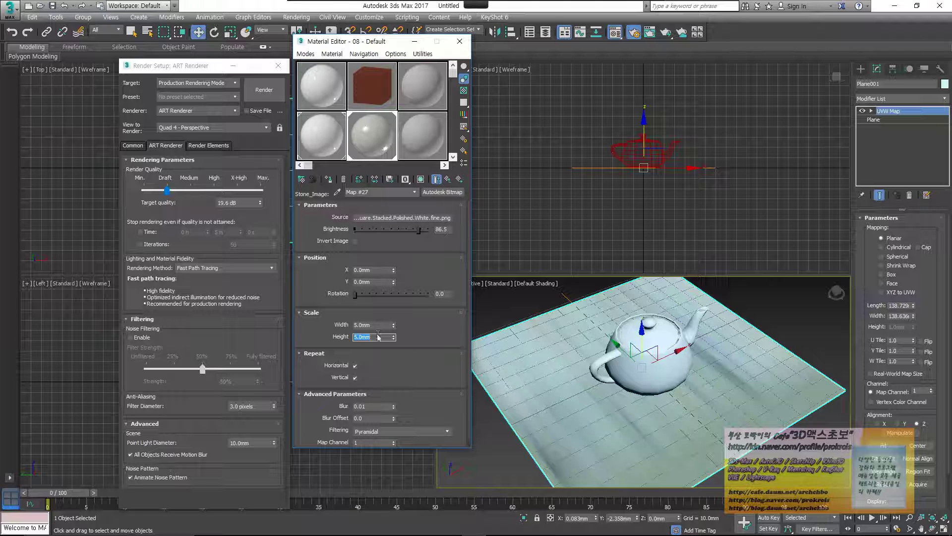
double_click(382, 149)
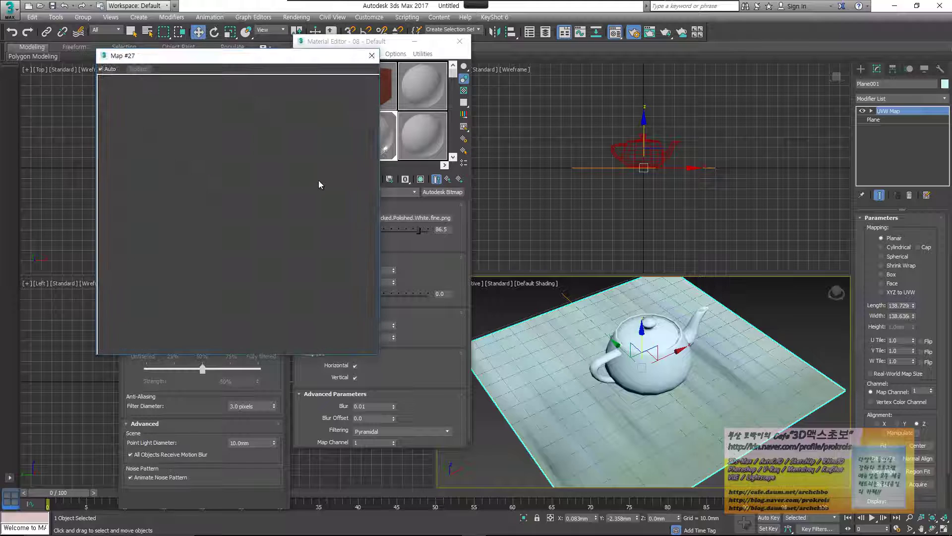
left_click(372, 56)
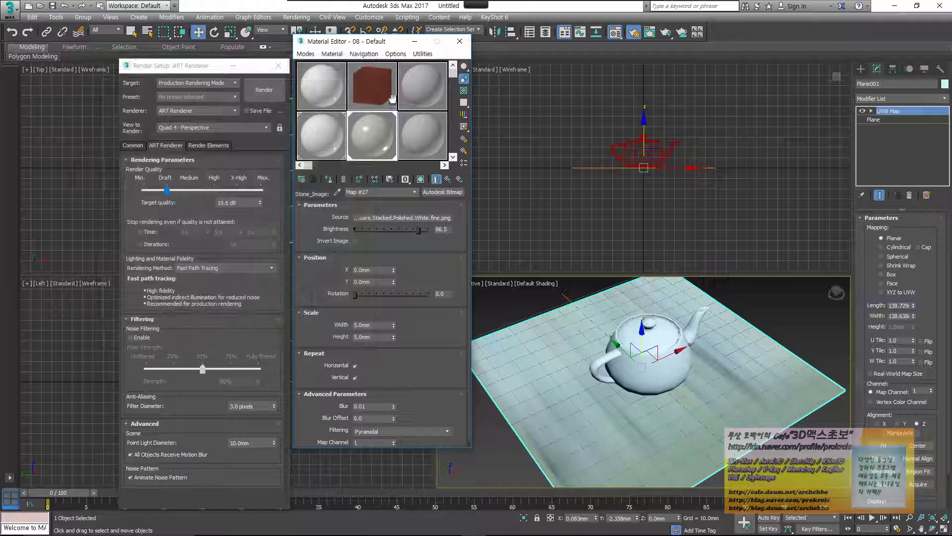
left_click(447, 179)
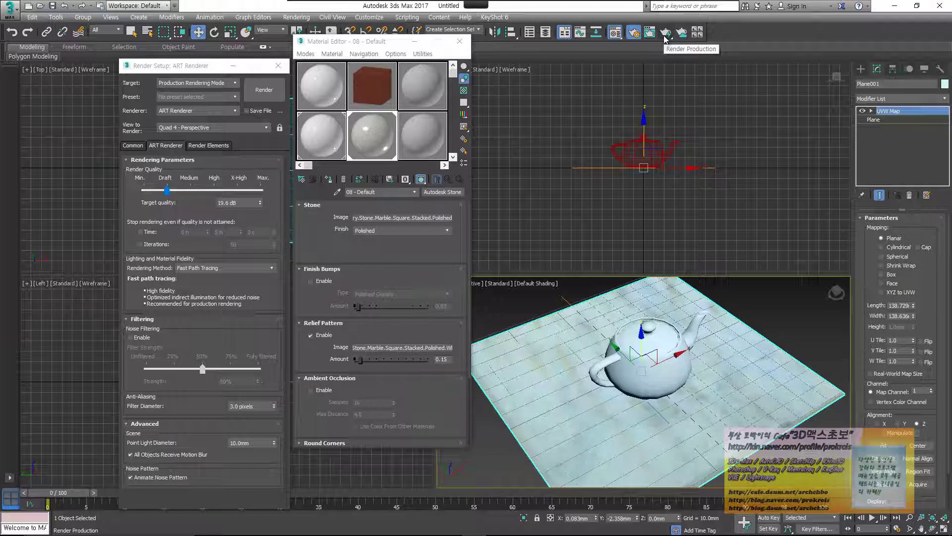
Close the Material Editor and Render Setup windows, and create a physical camera from the Perspective view
left_click(460, 41)
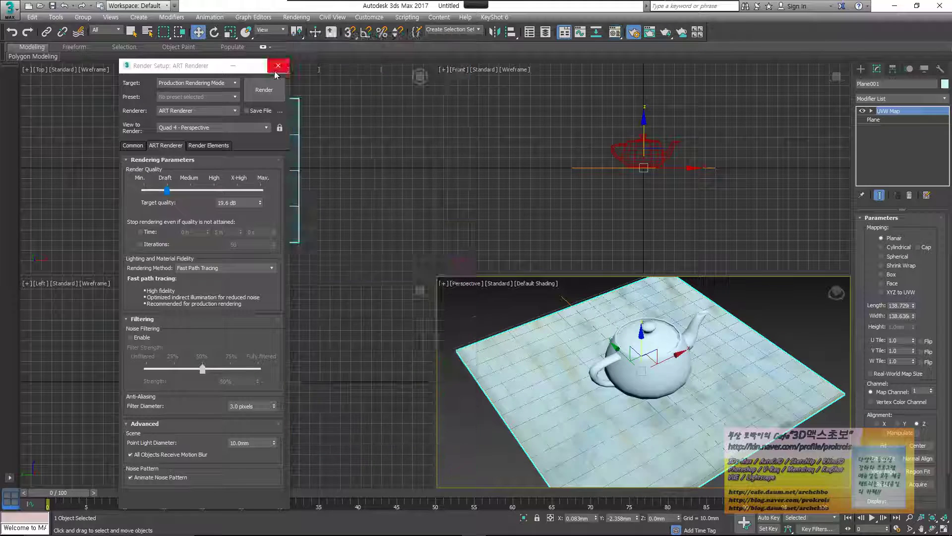
left_click(279, 66)
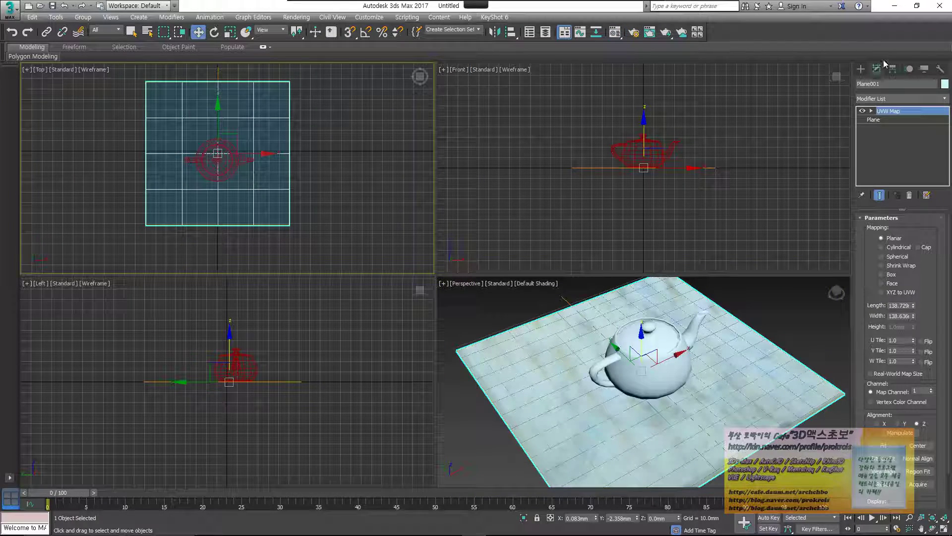
left_click(861, 68)
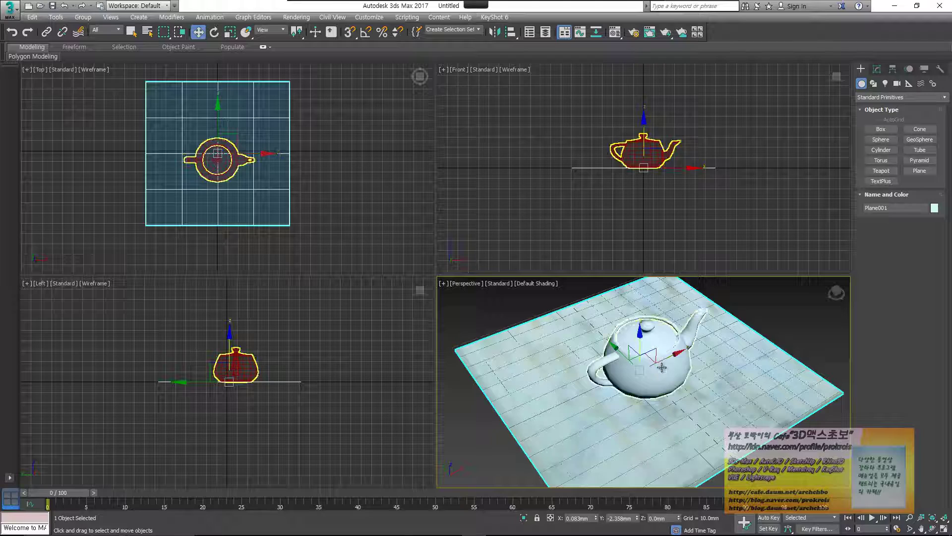
key("ctrl+c")
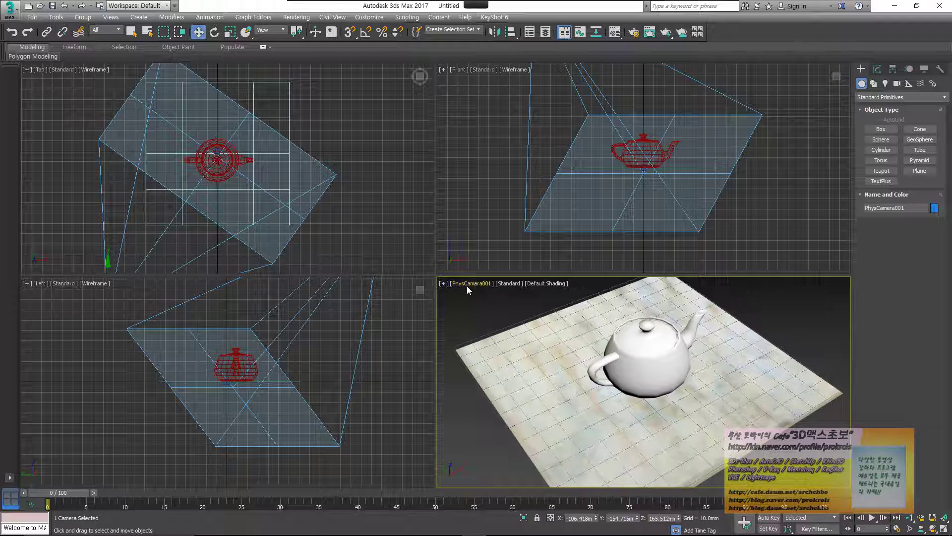
Accept Physical Camera Exposure Control and create a photometric target light in the Top viewport, from near the camera and aimed at the teapot
left_click(887, 84)
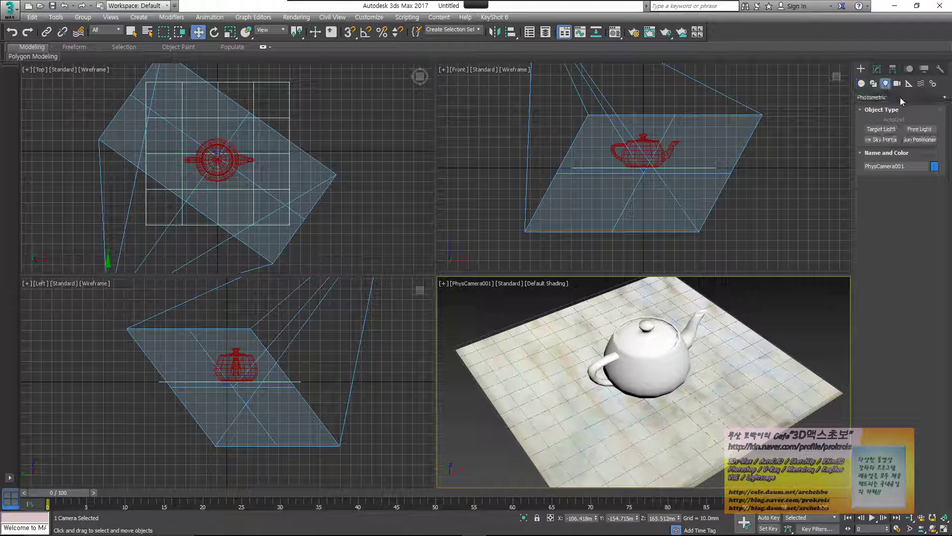
left_click(881, 129)
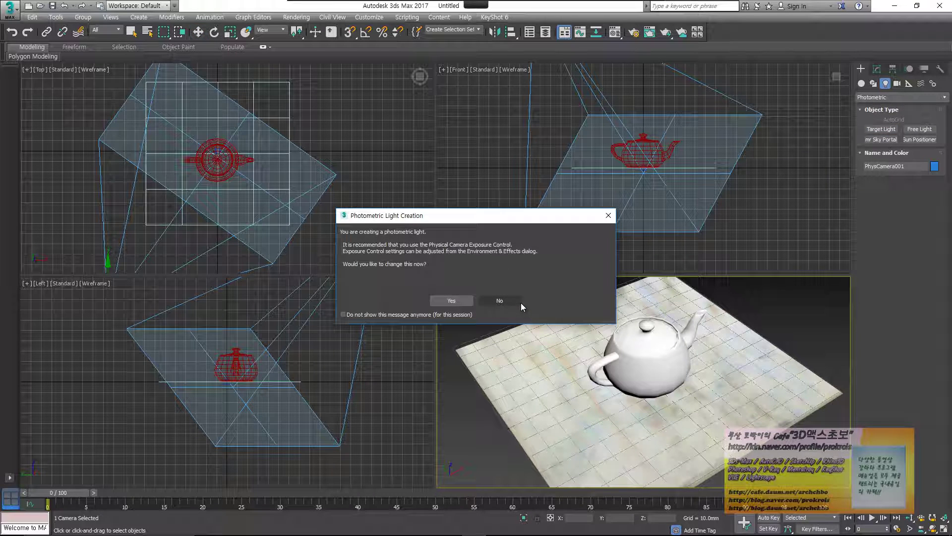
left_click(452, 301)
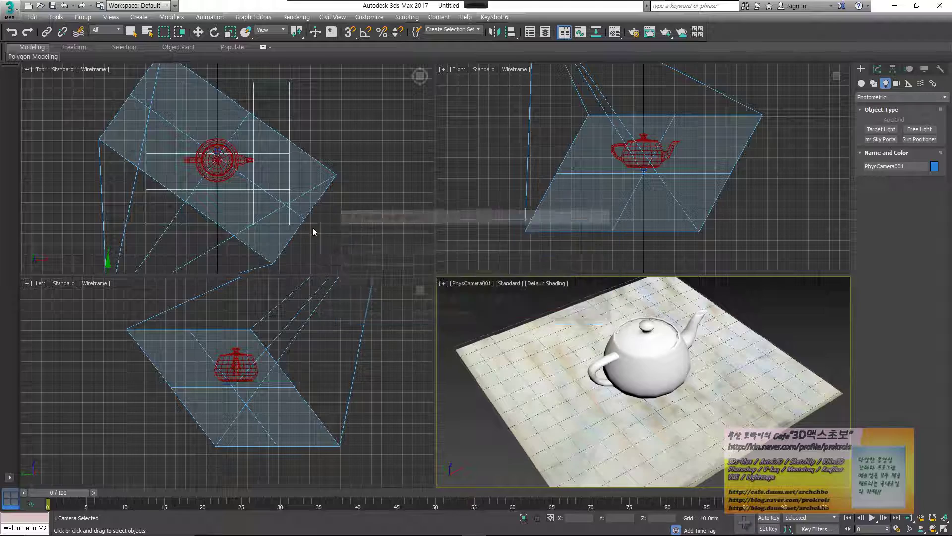
scroll(275, 164, "down", 2)
scroll(181, 212, "down", 3)
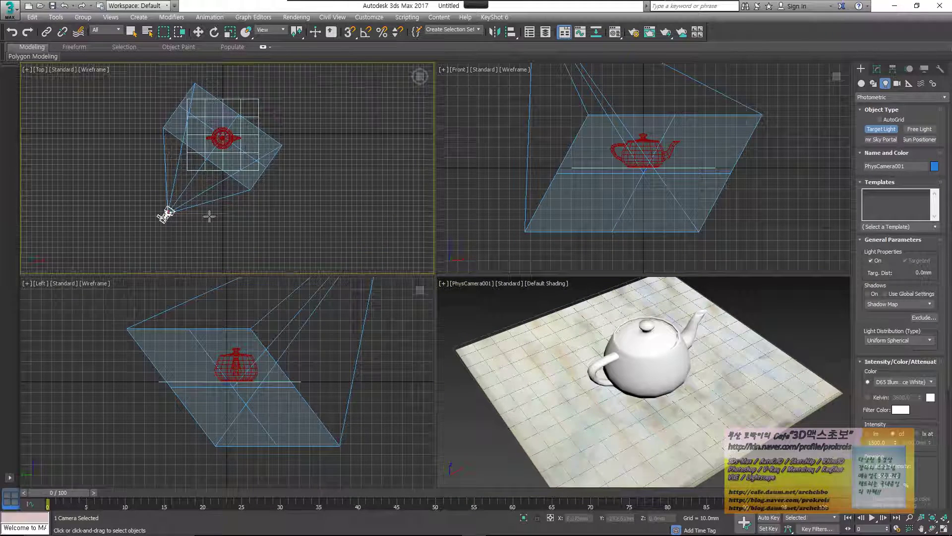
left_click_drag(184, 228, 224, 138)
Raise the target light to about 173 mm above the plane in the Front viewport
key("w")
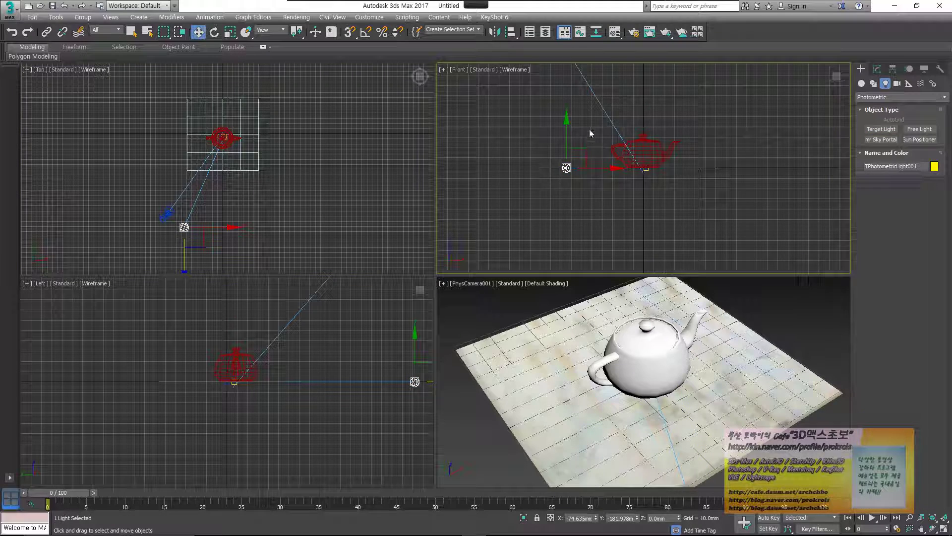
middle_click_drag(564, 144, 556, 224)
left_click_drag(556, 224, 556, 50)
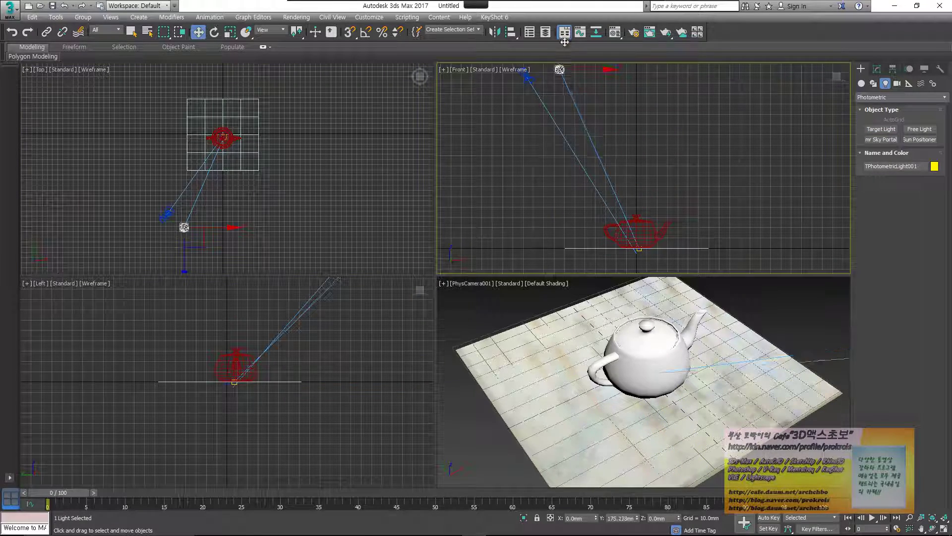
middle_click_drag(629, 159, 623, 175)
Turn on Adv. Ray Traced shadows for the target light and set its intensity to 100 cd
left_click(877, 69)
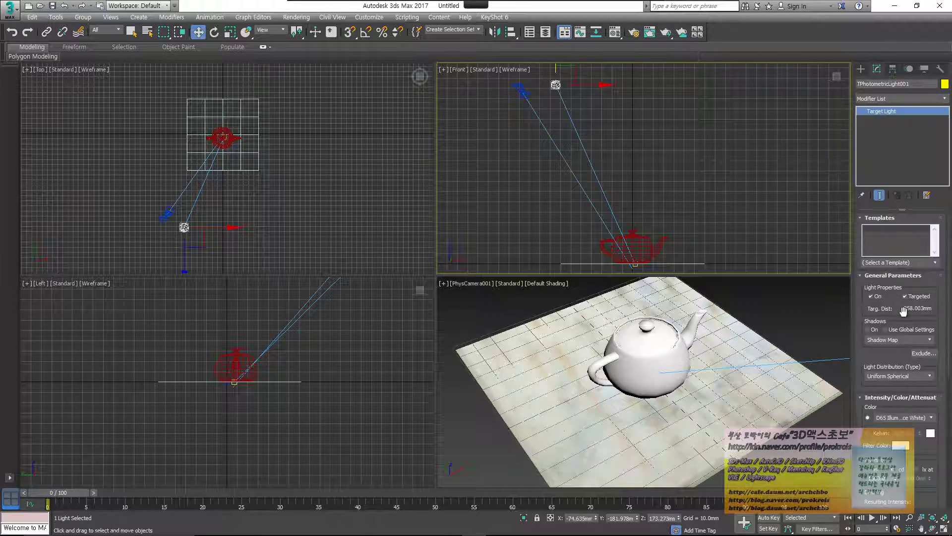
left_click(875, 329)
left_click(898, 339)
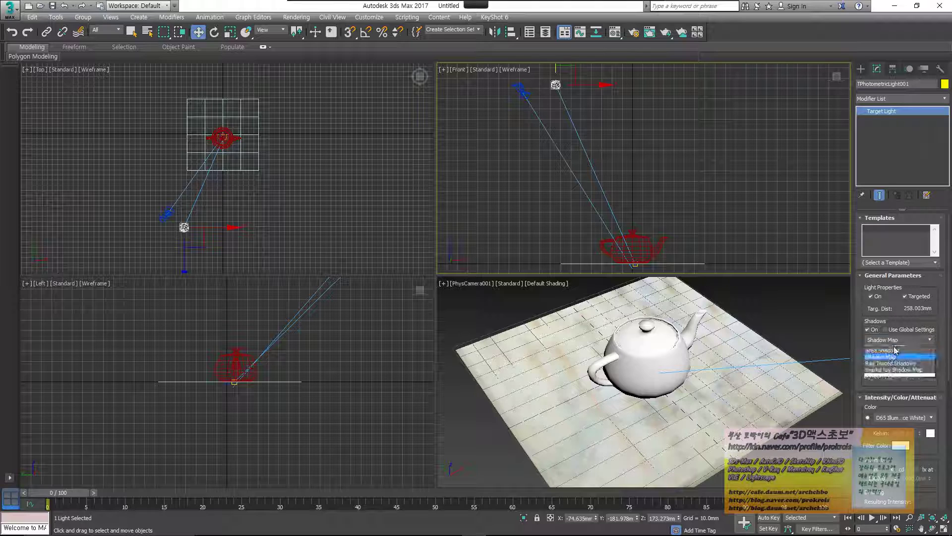
left_click(911, 349)
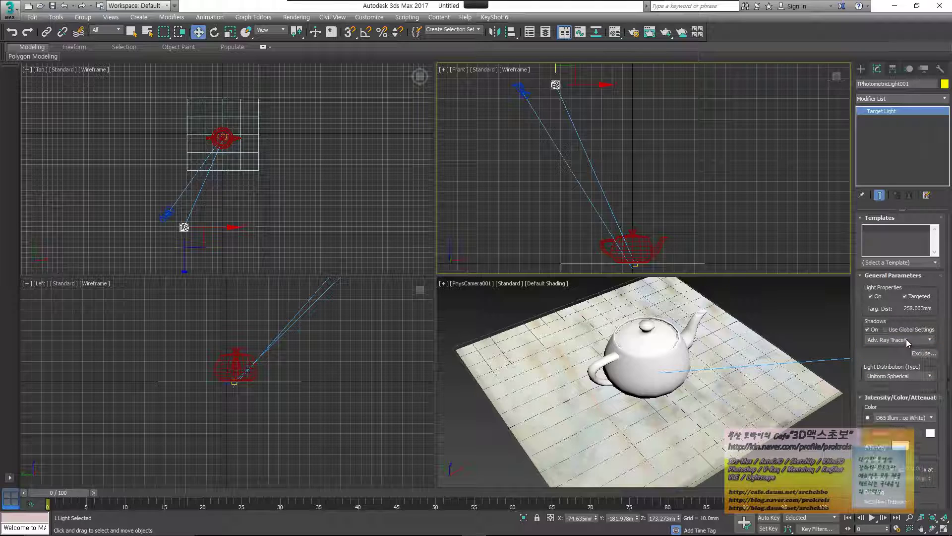
left_click_drag(908, 461, 909, 355)
double_click(882, 372)
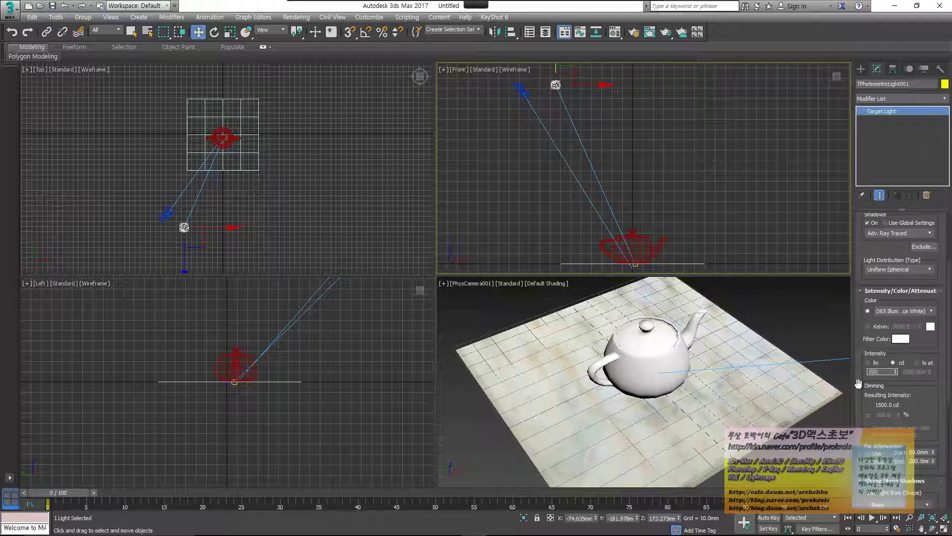
type("100")
key("Return")
Copy the target light to the other side of the teapot in the Top viewport, at about X 176, Y -96 mm
middle_click_drag(238, 166, 204, 225)
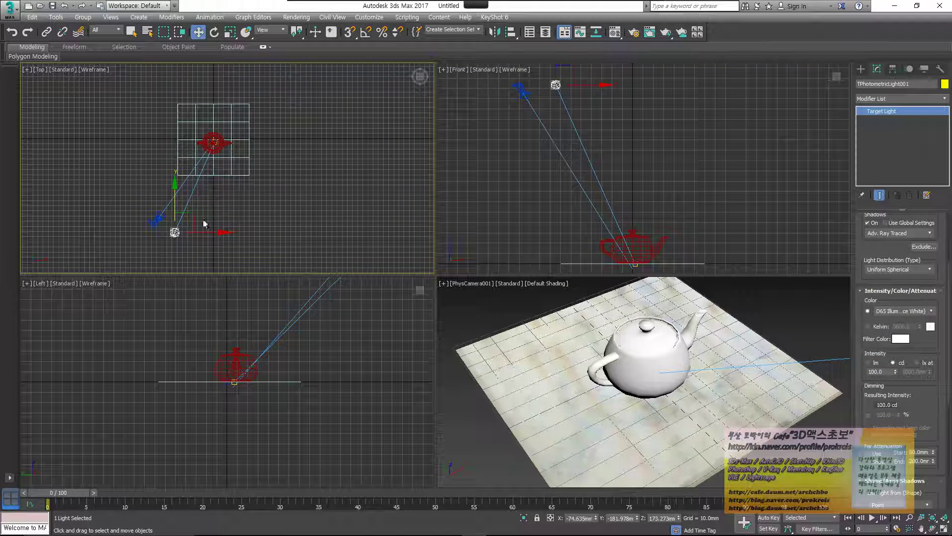
left_click_drag(188, 222, 316, 178, "shift")
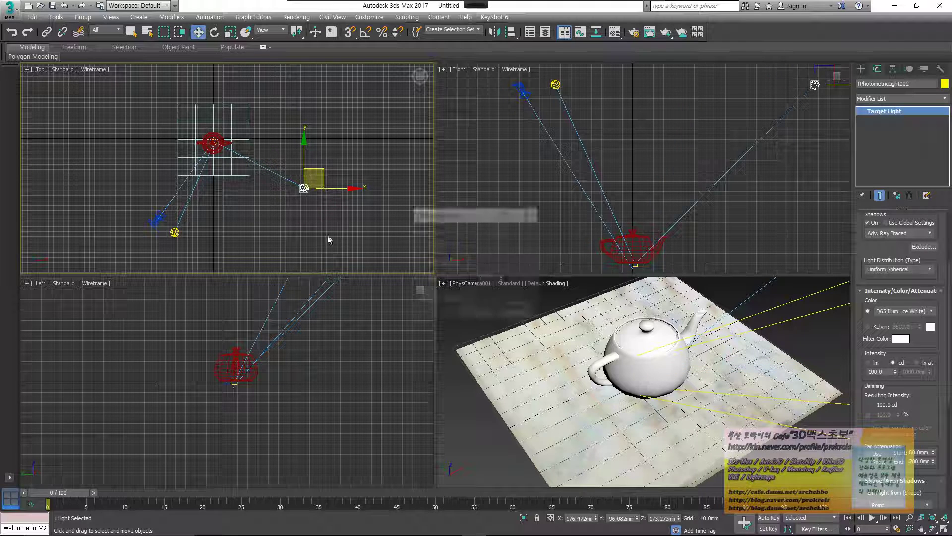
left_click(476, 317)
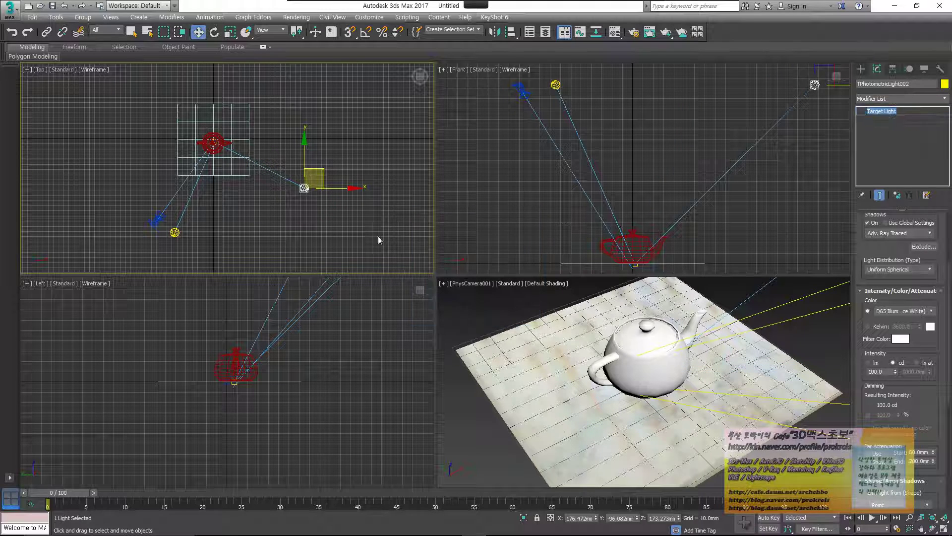
left_click(175, 233)
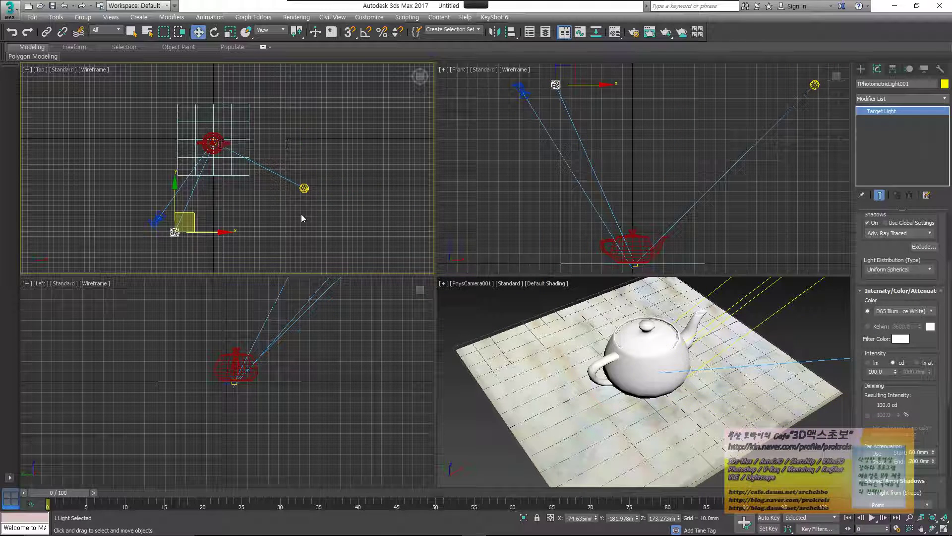
Turn off the copied light's shadows and set its intensity to 60 cd
left_click(305, 188)
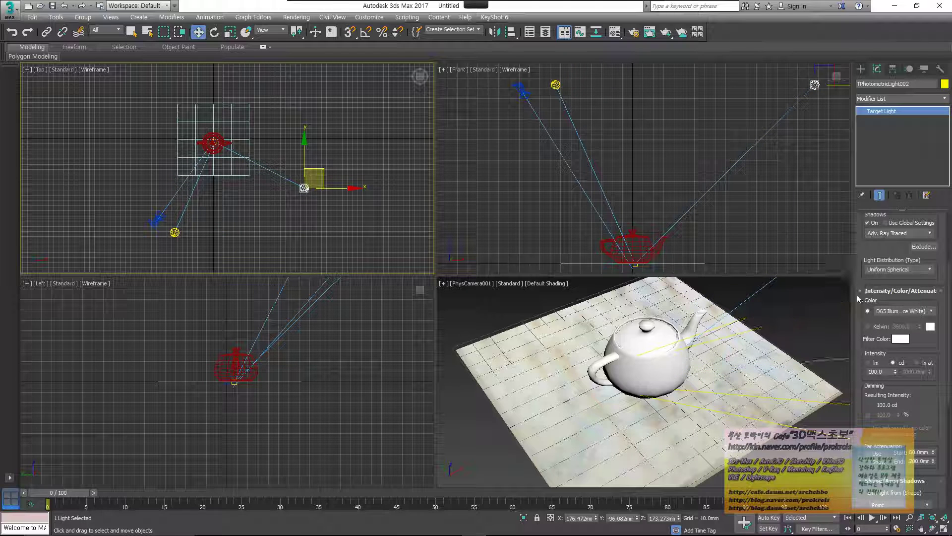
left_click(867, 223)
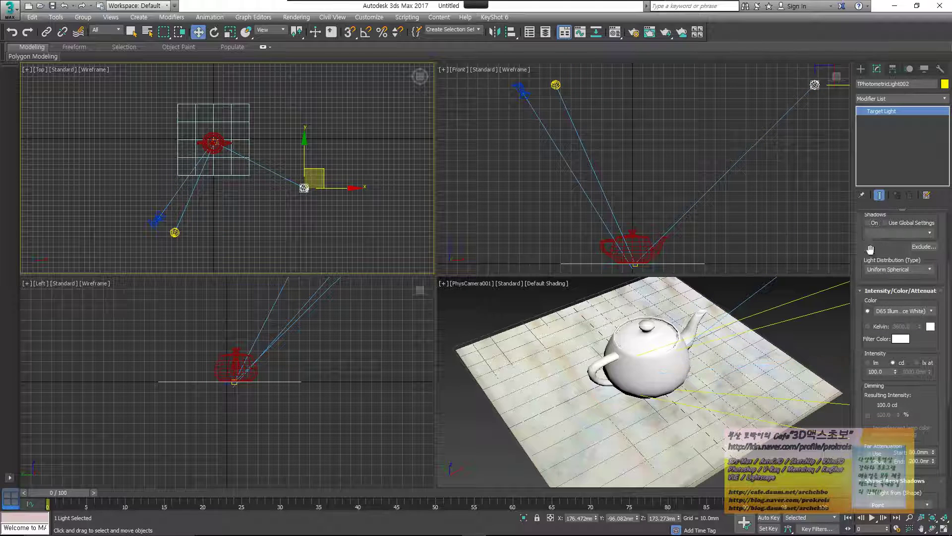
double_click(880, 371)
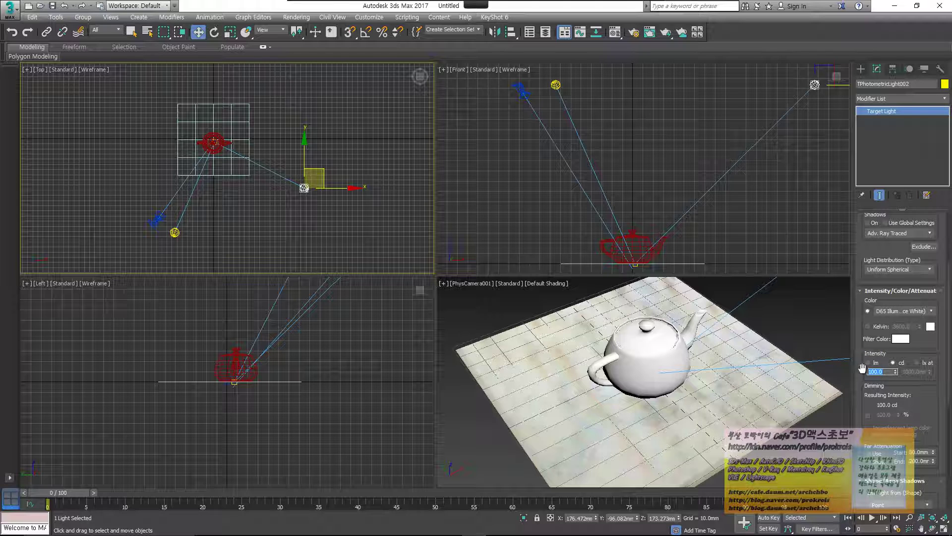
type("60")
key("Return")
Lower the copied light in the Front viewport so it sits below the height of the first light
middle_click_drag(263, 90, 270, 110)
scroll(659, 109, "down", 3)
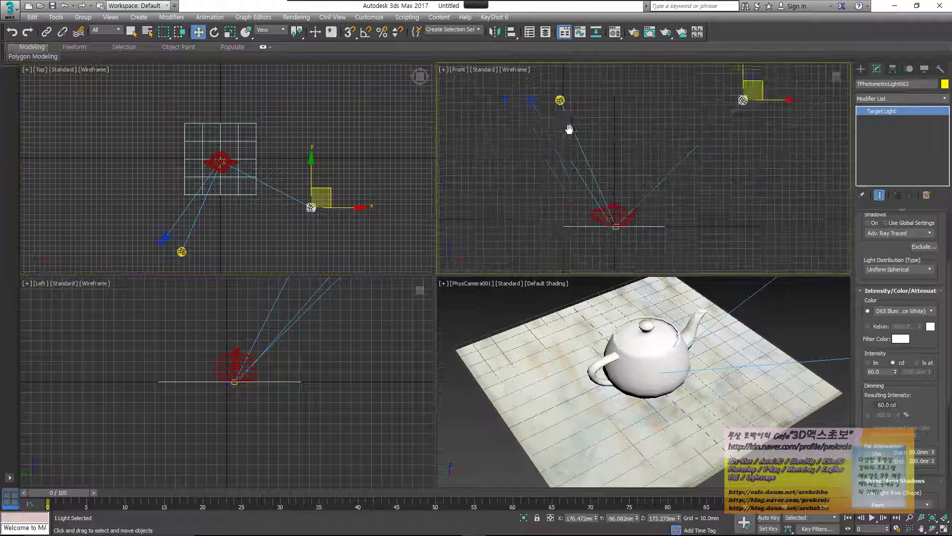
left_click_drag(626, 87, 626, 116)
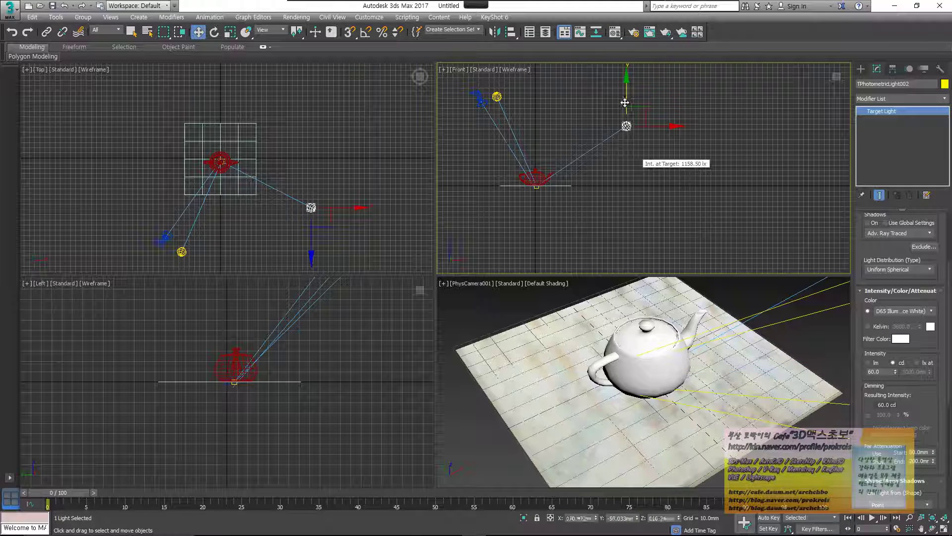
Copy the 60 cd light to the opposite side of the teapot, at about X -168, Y 150 mm, and set its intensity to 20 cd
middle_click_drag(282, 168, 320, 202)
mouse_move(349, 240)
left_mouse_down("shift")
mouse_move(243, 136)
mouse_move(172, 112)
left_mouse_up("shift")
left_click(477, 313)
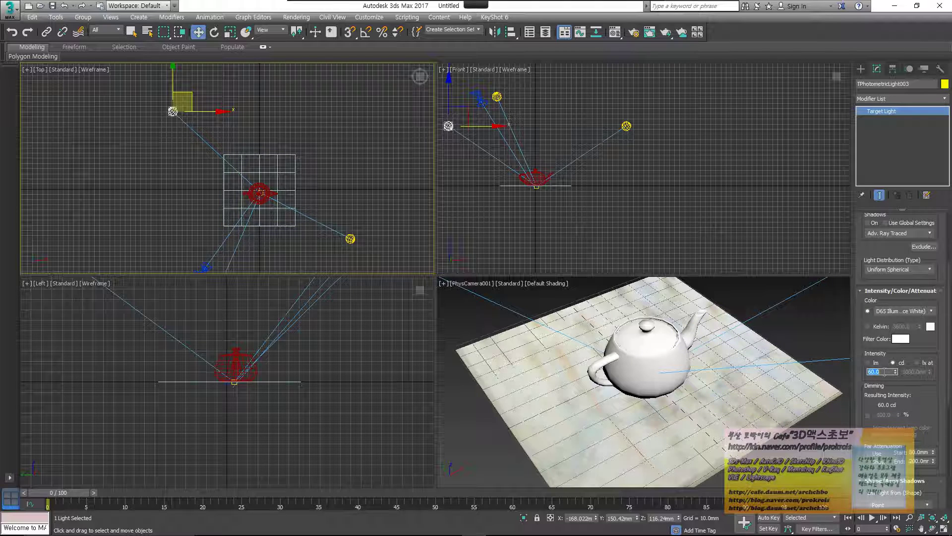
key("Return")
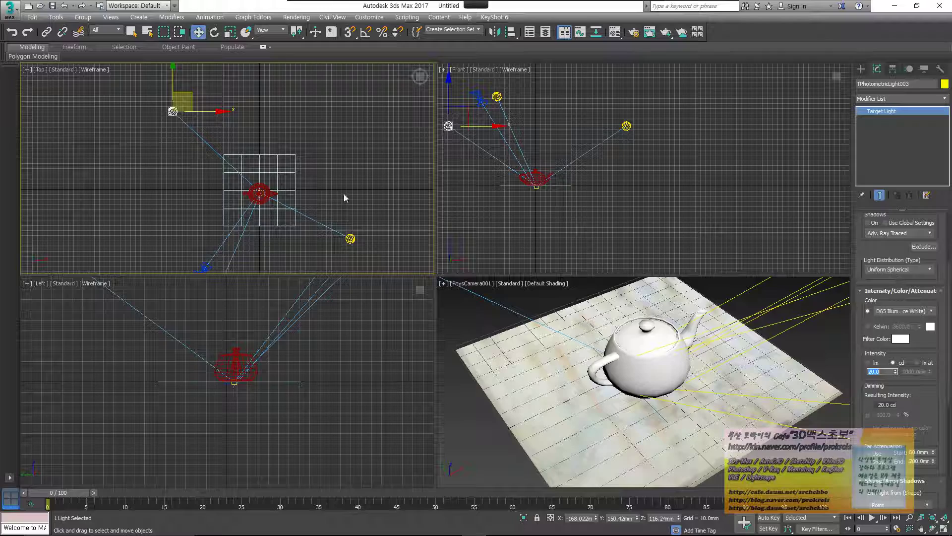
Render the physical camera view with the ART Renderer after reviewing the placed lights
middle_click_drag(345, 198, 341, 158)
left_click(216, 242)
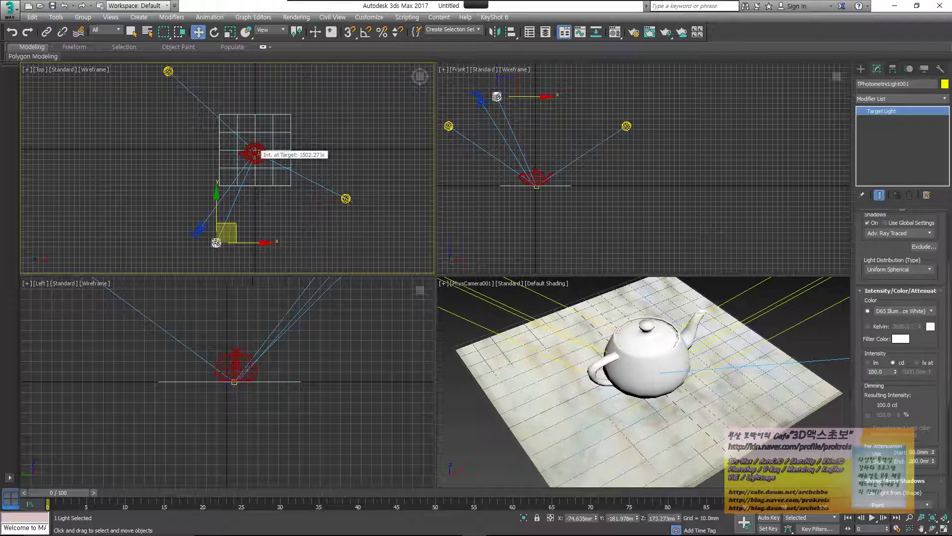
left_click(346, 198)
middle_click_drag(283, 169, 239, 168)
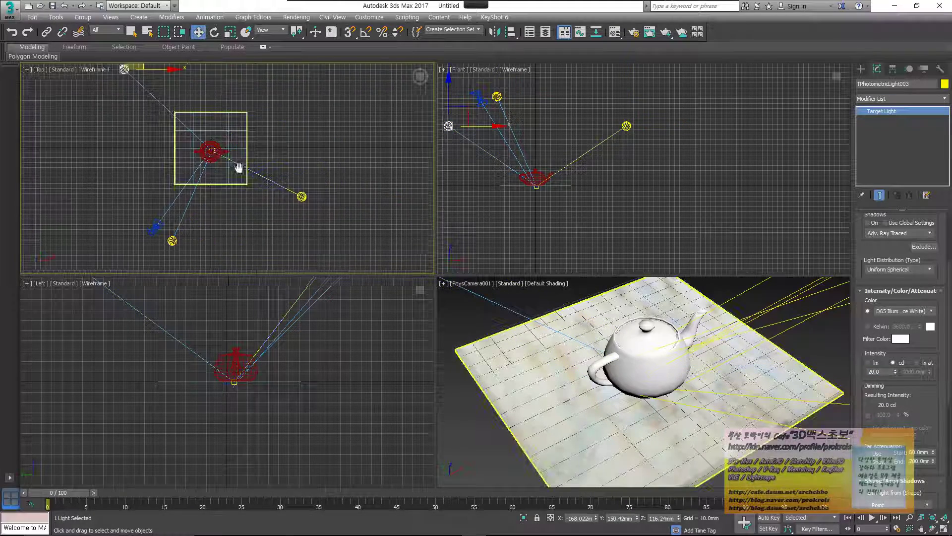
middle_click(645, 338)
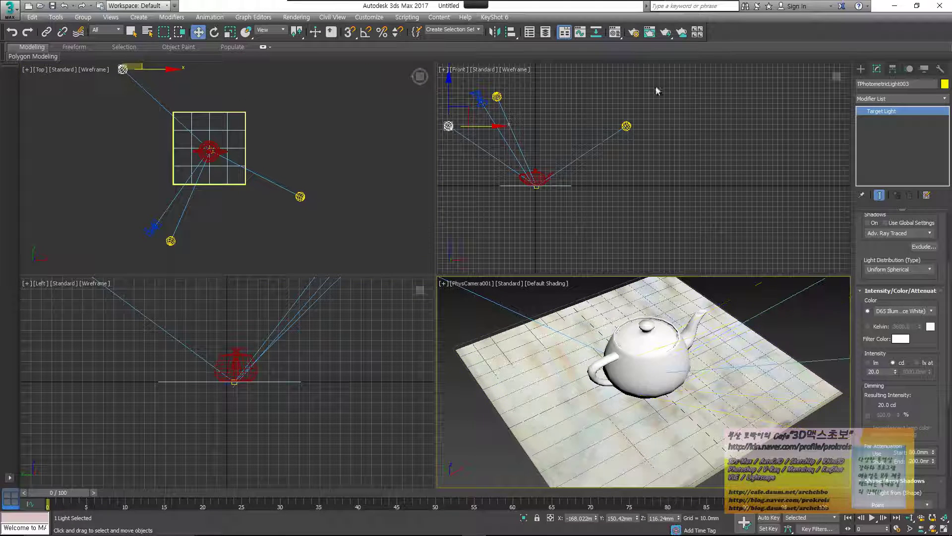
left_click(633, 32)
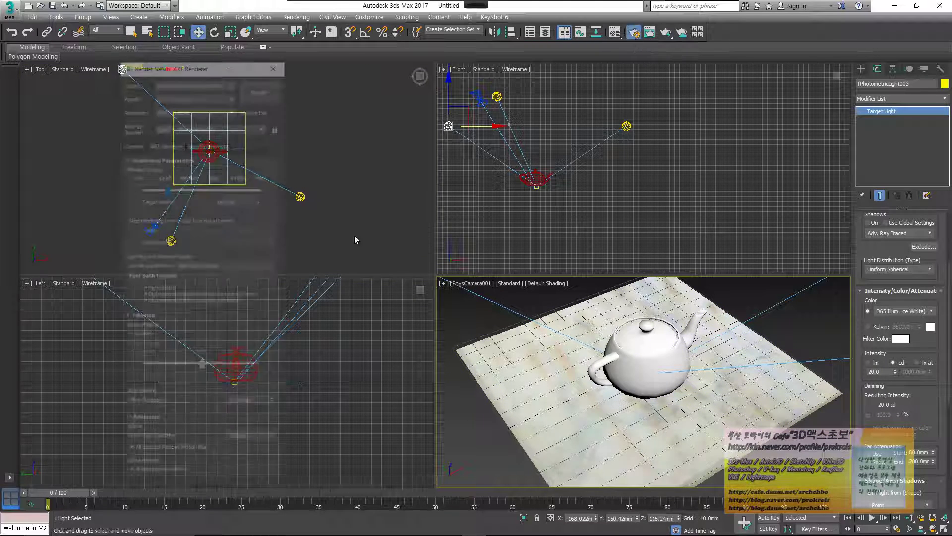
left_click(272, 95)
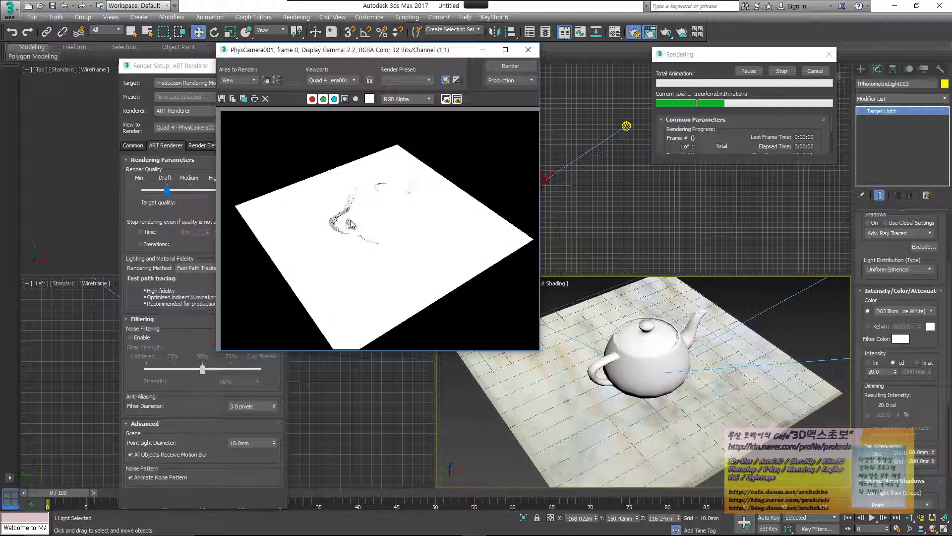
left_click_drag(437, 51, 352, 194)
Reduce the shadow-casting first target light's intensity to 60 cd
left_click(515, 119)
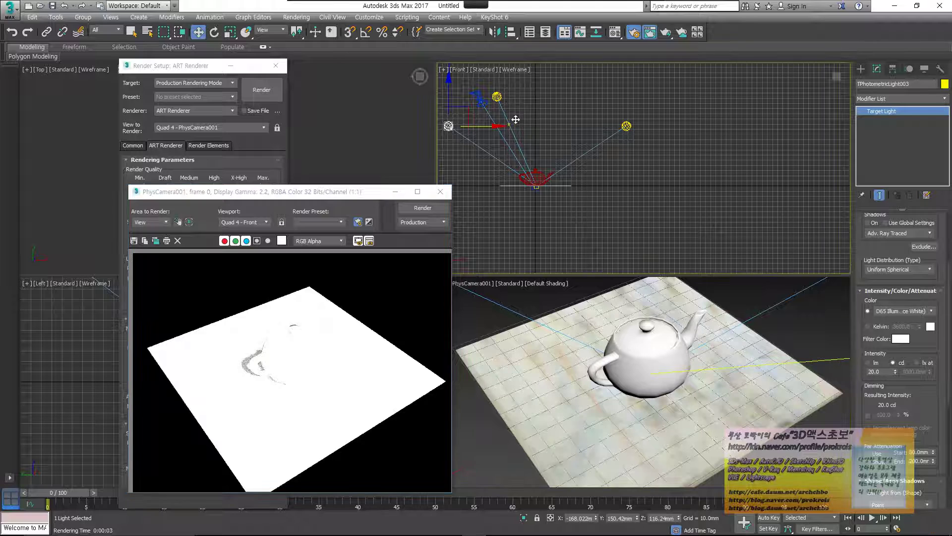
left_click(497, 97)
left_click_drag(887, 371, 847, 372)
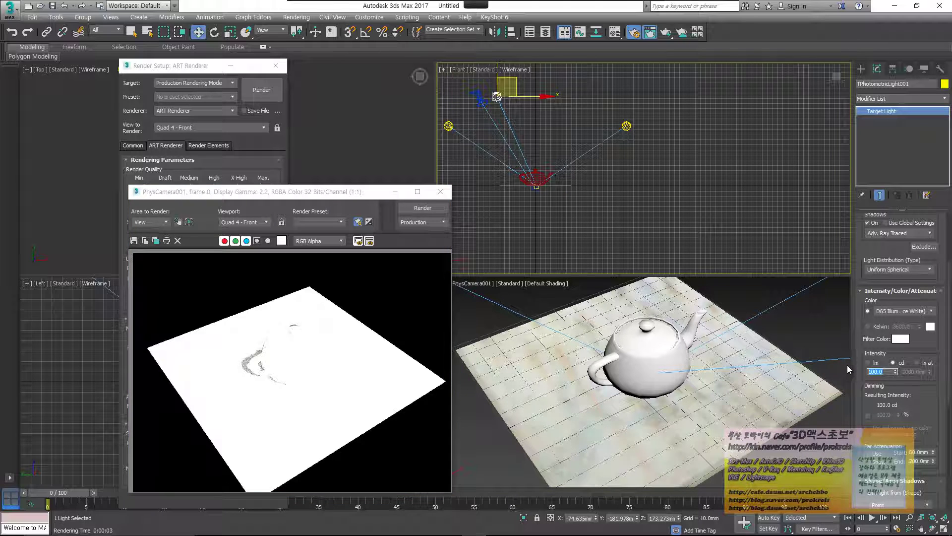
type("60")
key("Return")
Set the second target light's intensity to 20 cd and the third target light's intensity to 10 cd
left_click(626, 126)
left_click_drag(892, 372, 831, 373)
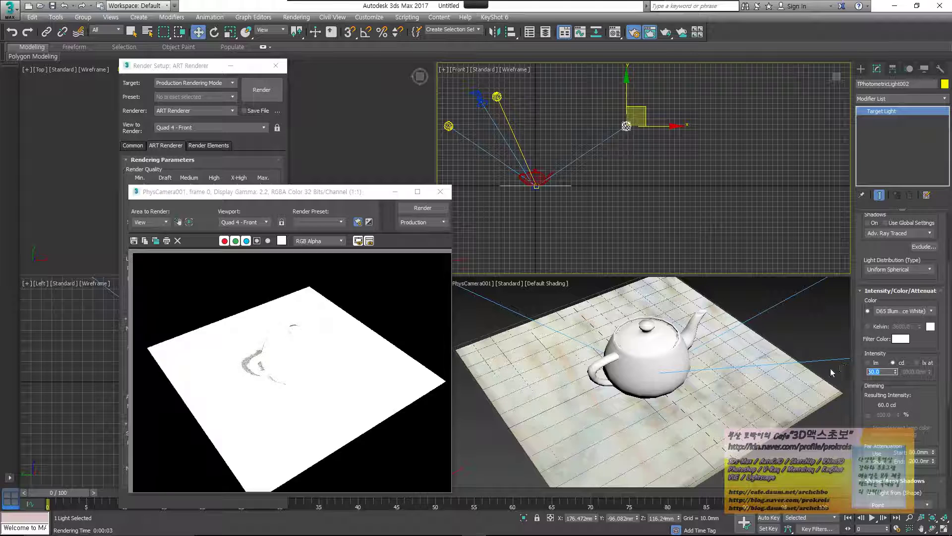
type("20")
key("Return")
left_click(448, 125)
left_click_drag(891, 372, 845, 364)
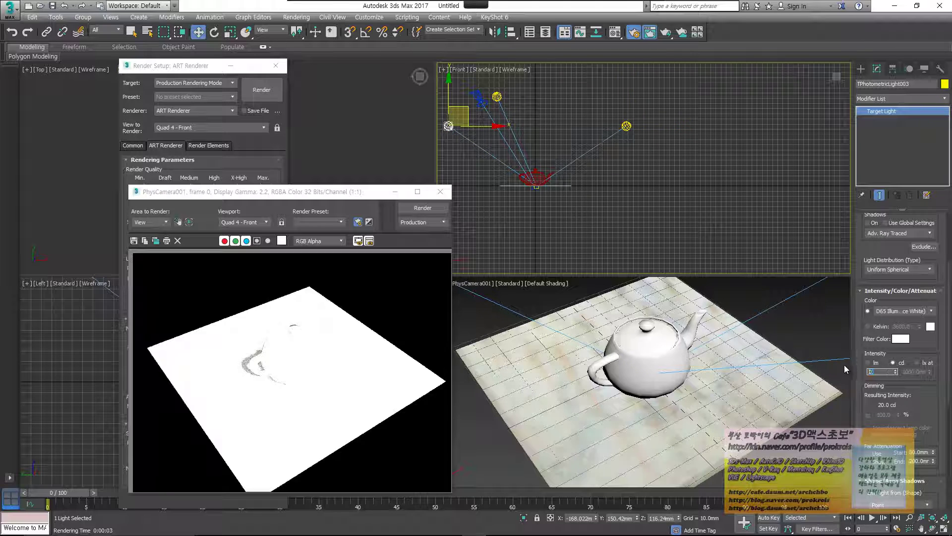
type("10")
key("Return")
Re-render the physical camera view with the reduced light intensities and move the rendered frame off the render settings
left_click(555, 286)
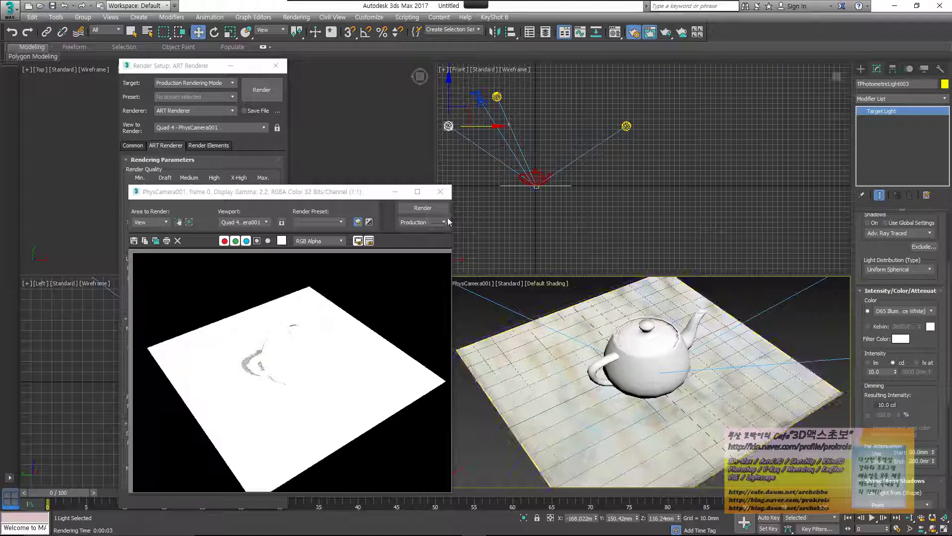
left_click(439, 208)
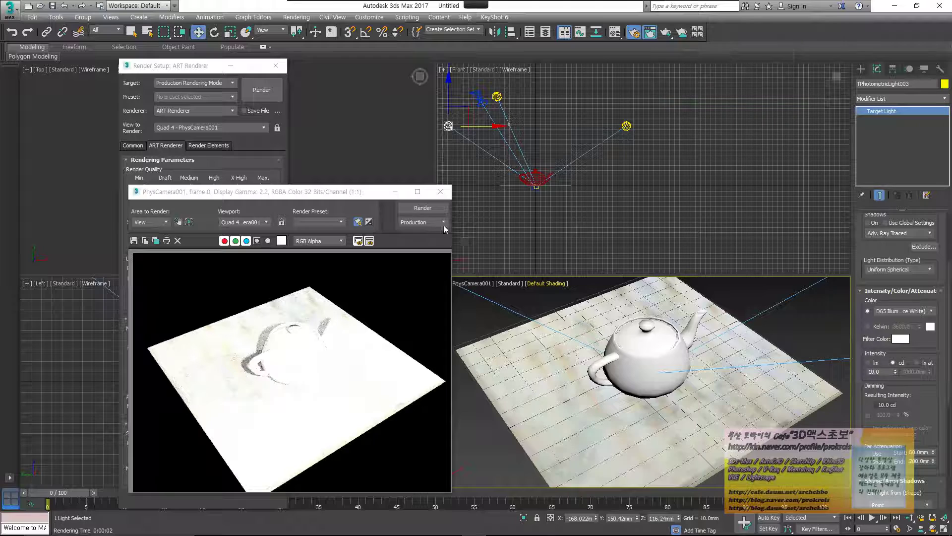
left_click_drag(383, 192, 718, 96)
Render an exposure preview and switch the environment's exposure control to Automatic Exposure Control
left_click(296, 16)
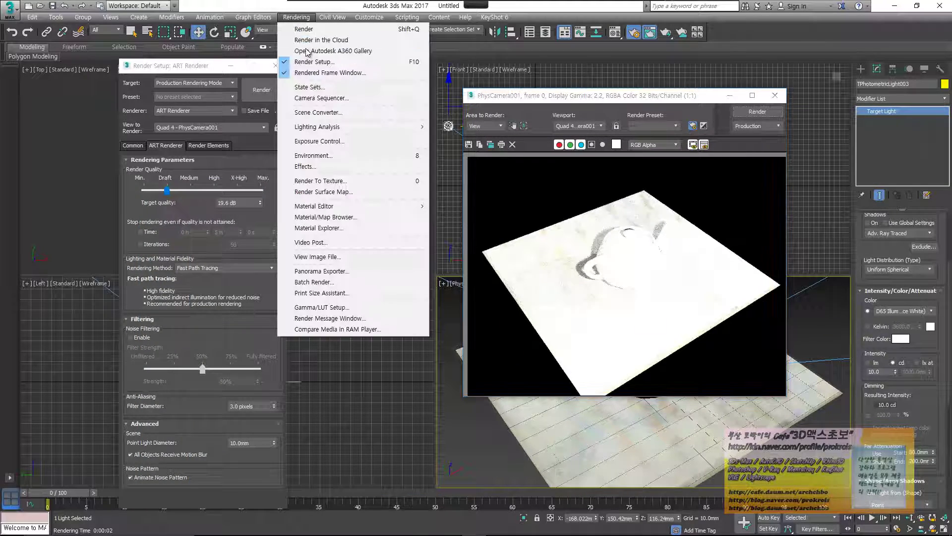
left_click(337, 150)
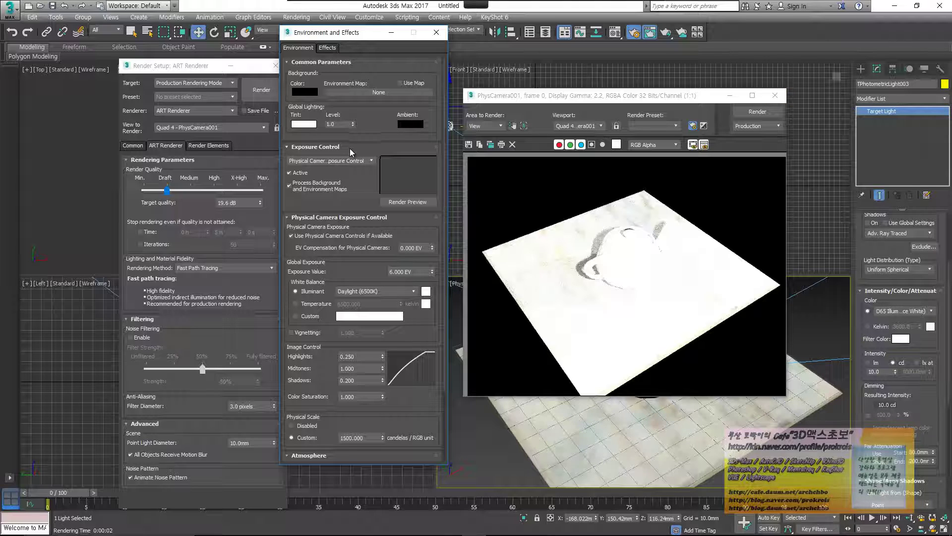
left_click(359, 161)
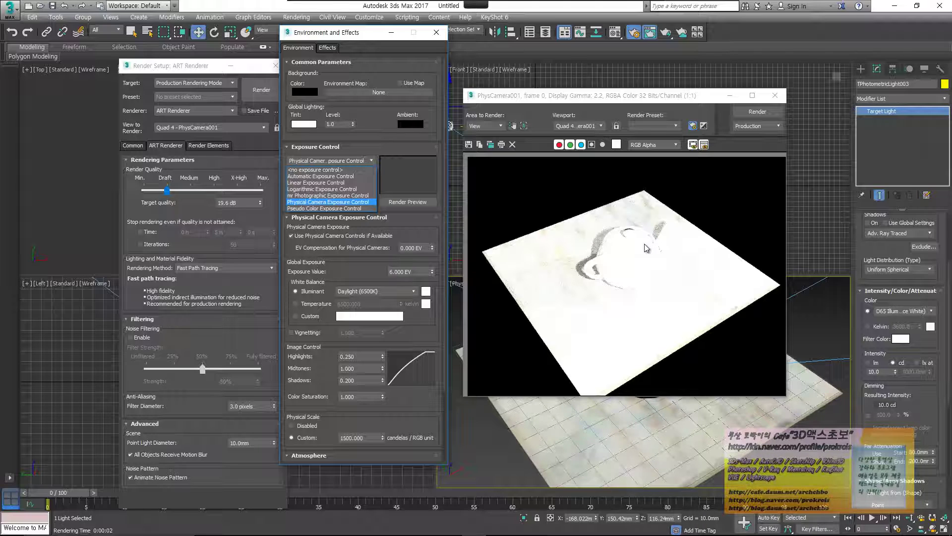
left_click(410, 204)
left_click(410, 202)
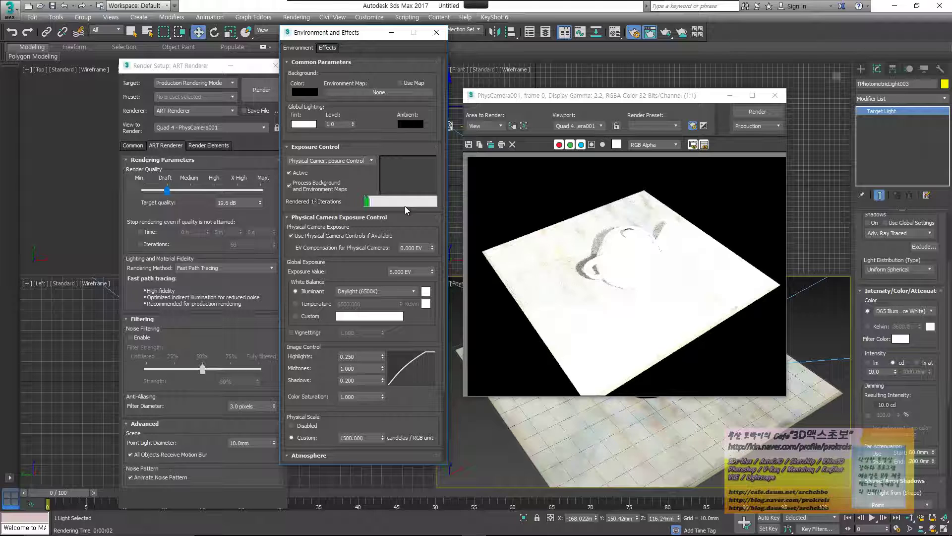
left_click(353, 161)
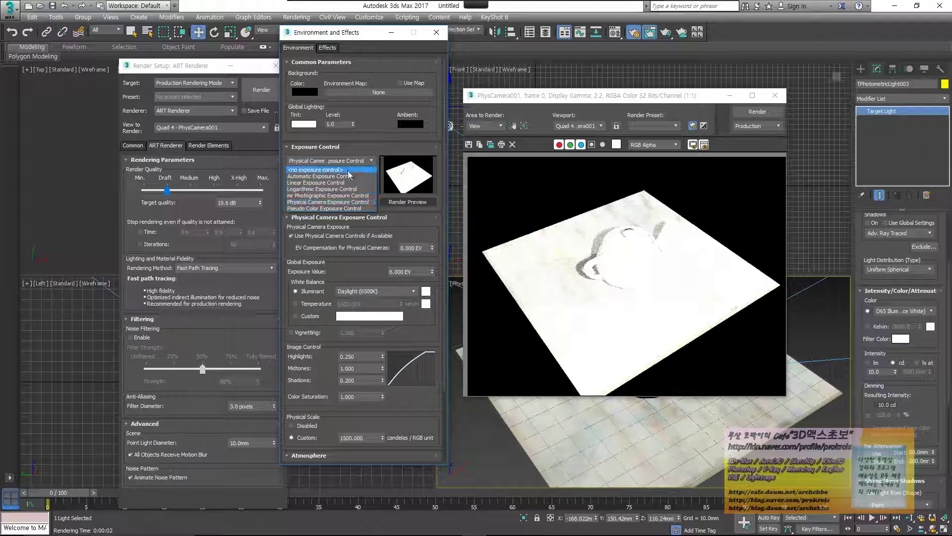
left_click(343, 174)
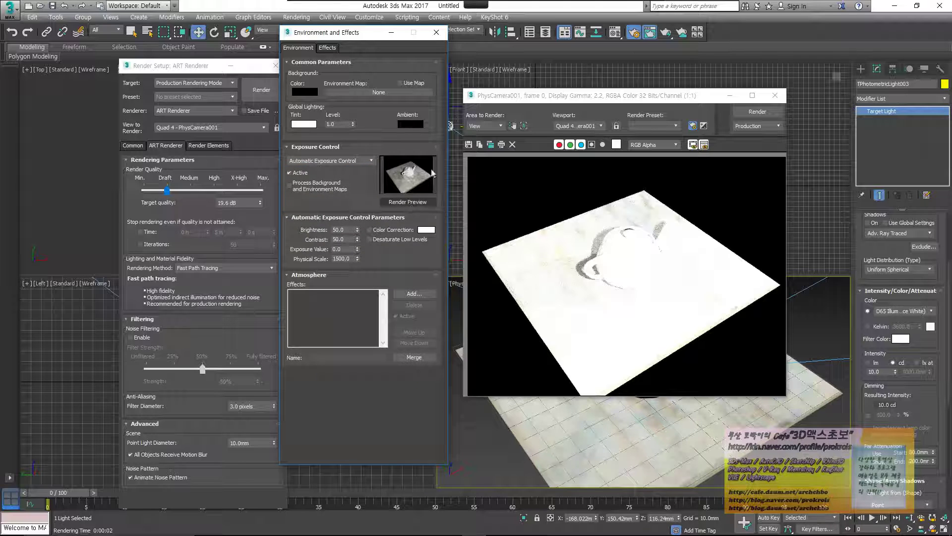
Render the camera view with automatic exposure and inspect the grain around the teapot's base up close
left_click(758, 112)
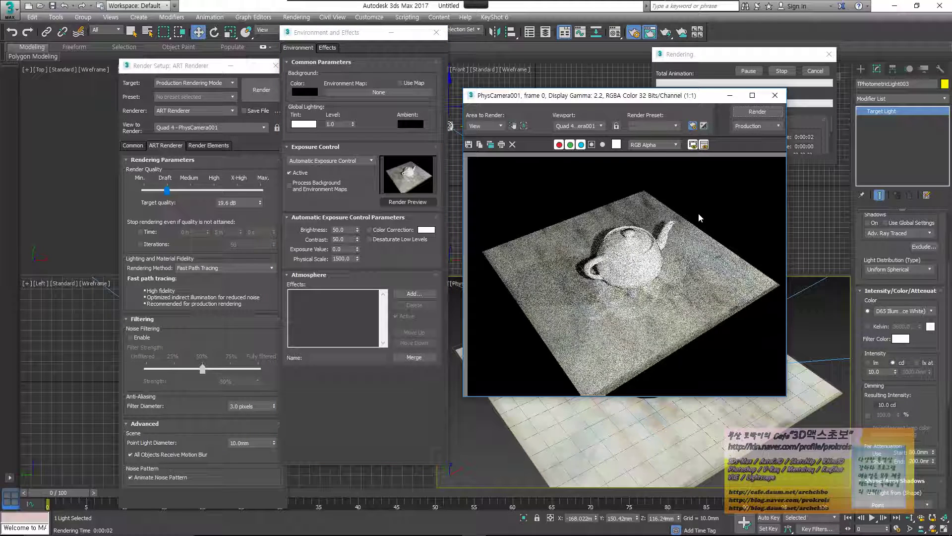
left_click(436, 32)
left_click_drag(616, 103, 484, 96)
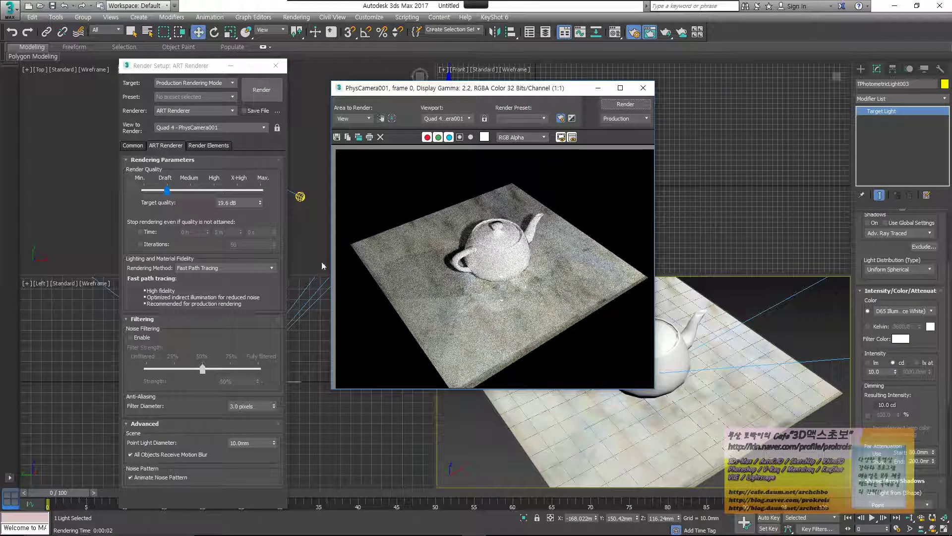
scroll(472, 299, "up", 1)
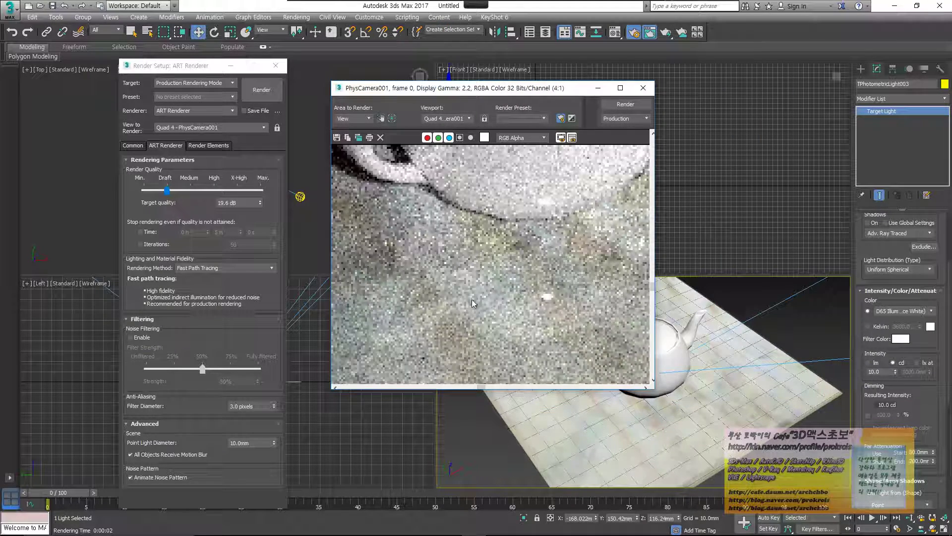
scroll(523, 258, "down", 1)
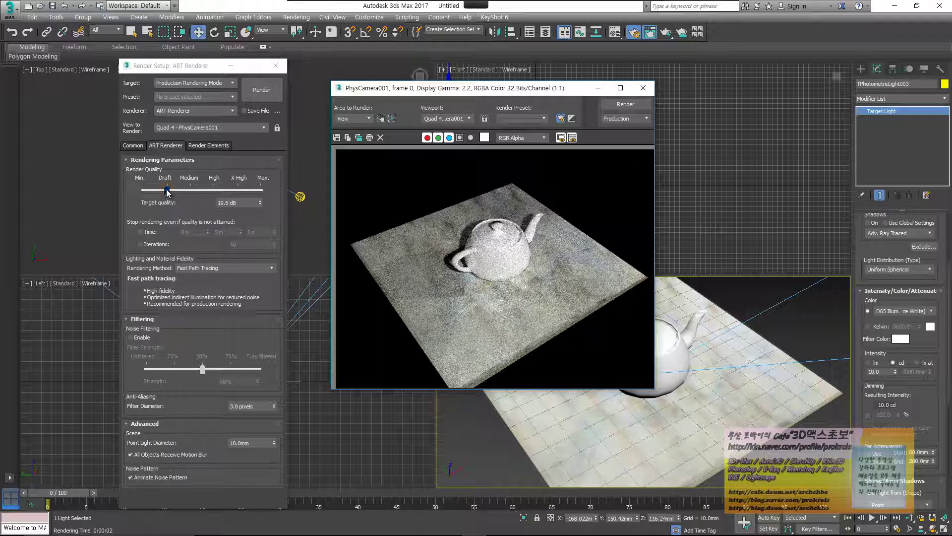
Clone the rendered frame and re-render the camera view at Medium quality with a 28.1 dB target
left_click_drag(449, 94, 253, 71)
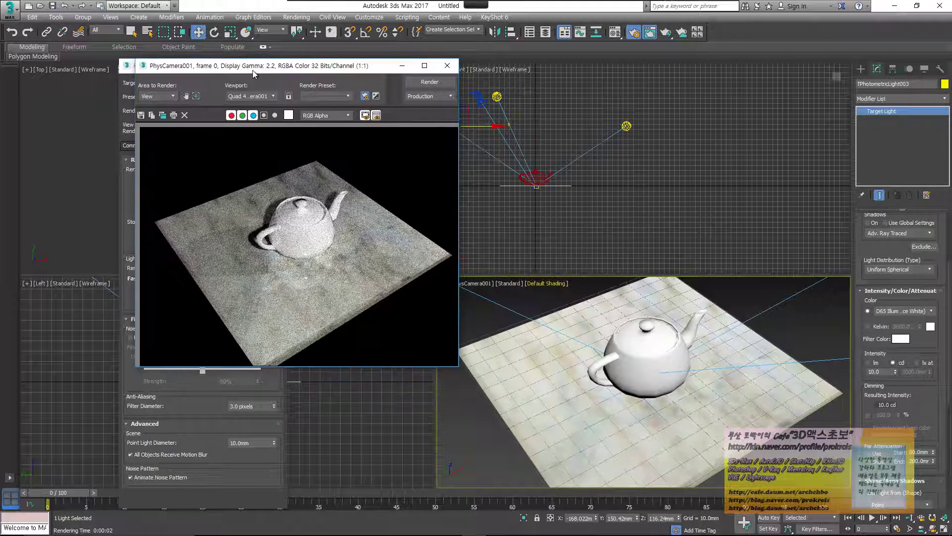
left_click(163, 116)
left_click(429, 82)
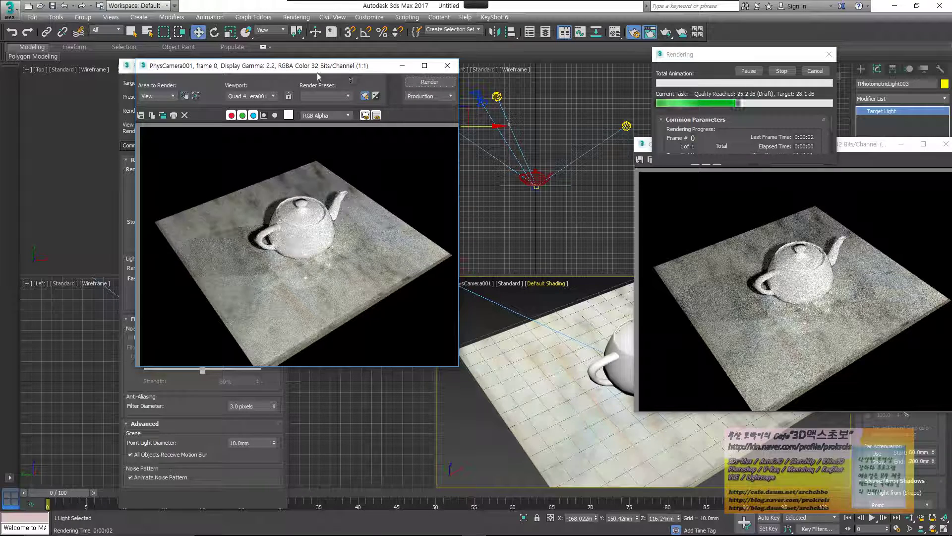
Arrange the Medium quality render and the cloned Draft render side by side for comparison
left_click_drag(387, 65, 592, 115)
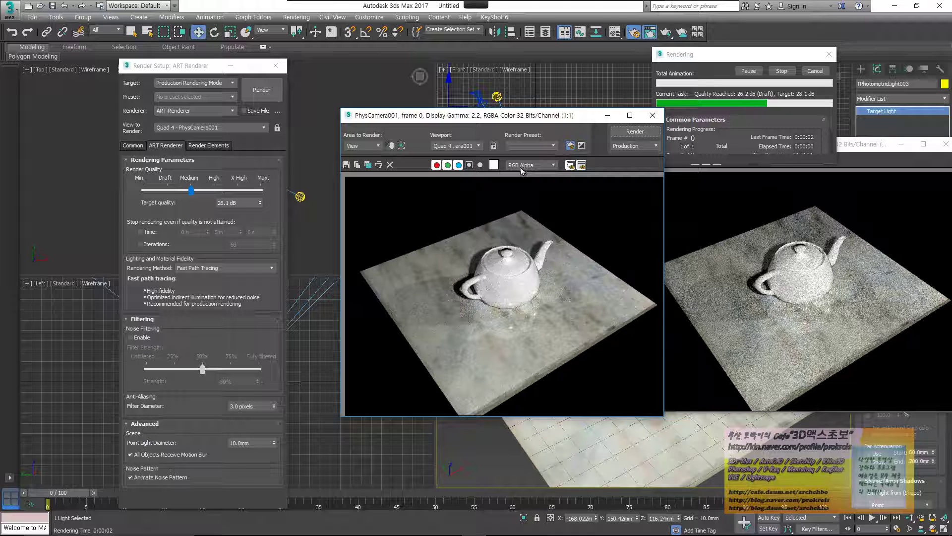
left_click_drag(521, 115, 368, 83)
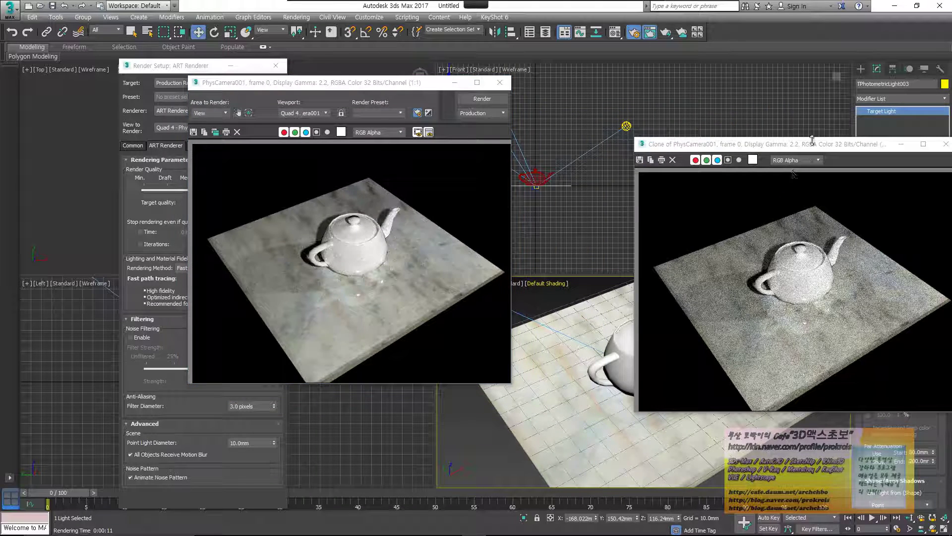
mouse_move(812, 142)
left_mouse_down()
mouse_move(637, 128)
mouse_move(701, 124)
left_mouse_up()
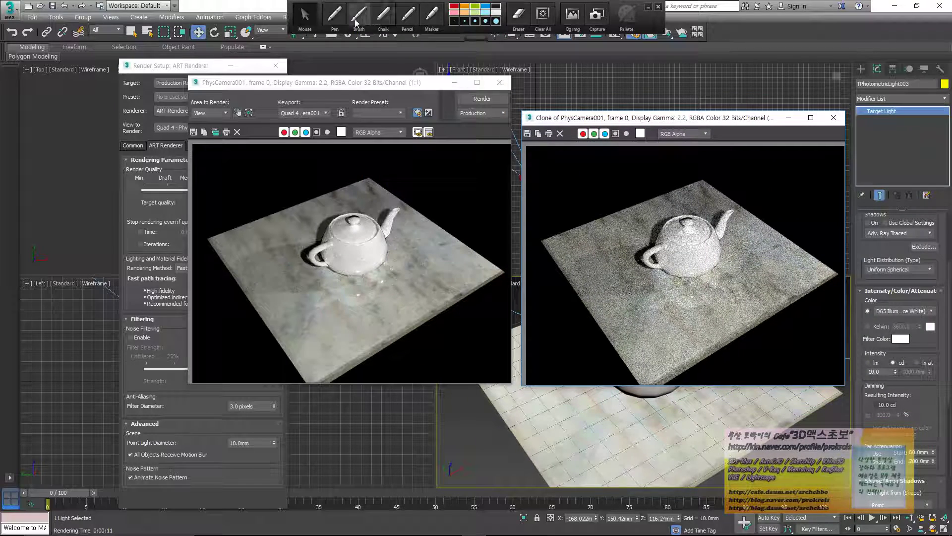
Mark the teapot and plane areas to compare in the two renders with the annotation brush and clear the marks
left_click(360, 10)
left_click_drag(381, 272, 385, 259)
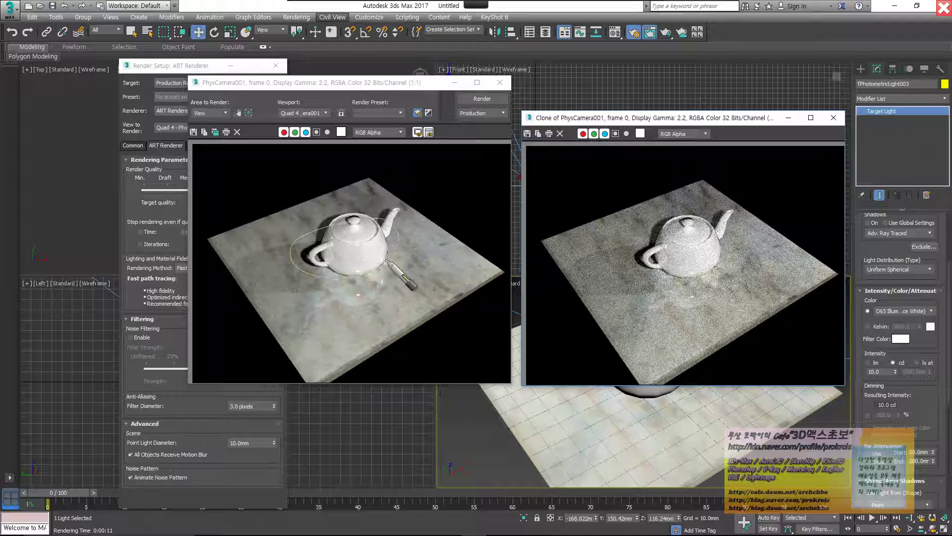
mouse_move(640, 276)
left_mouse_down()
mouse_move(699, 210)
mouse_move(645, 273)
left_mouse_up()
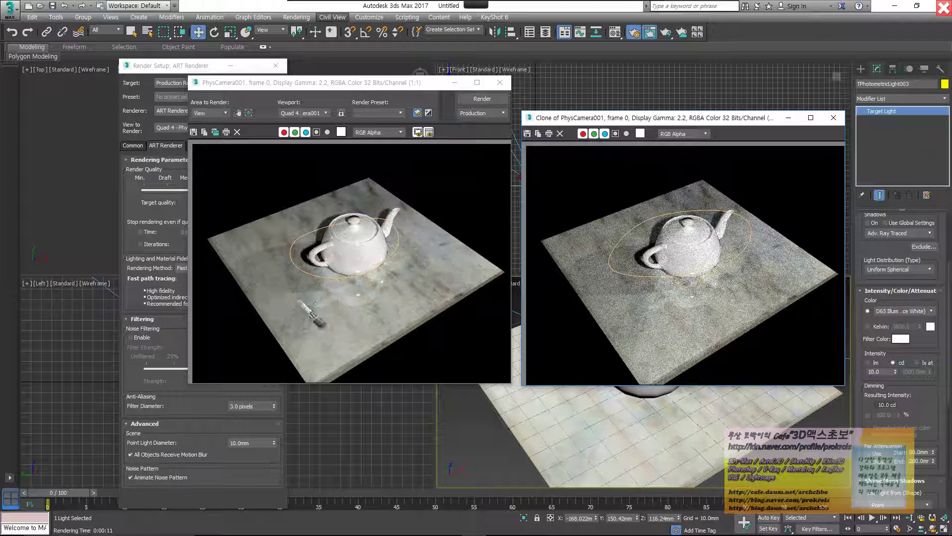
mouse_move(304, 310)
left_mouse_down()
mouse_move(484, 276)
mouse_move(494, 298)
left_mouse_up()
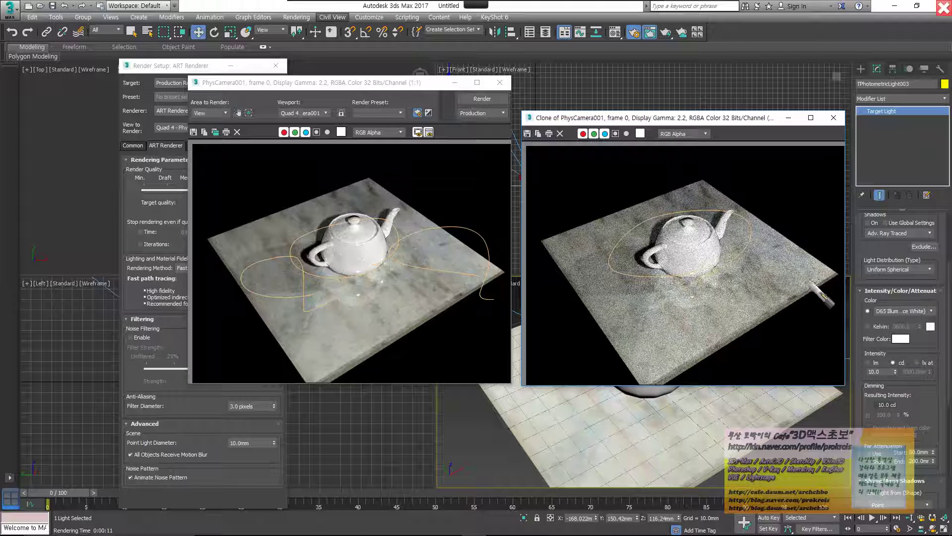
left_click_drag(420, 337, 476, 298)
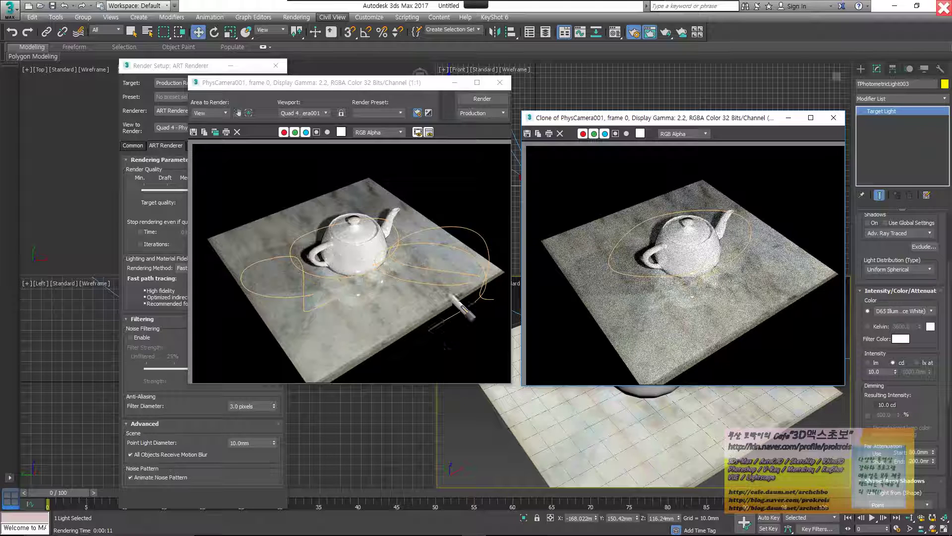
left_click(543, 15)
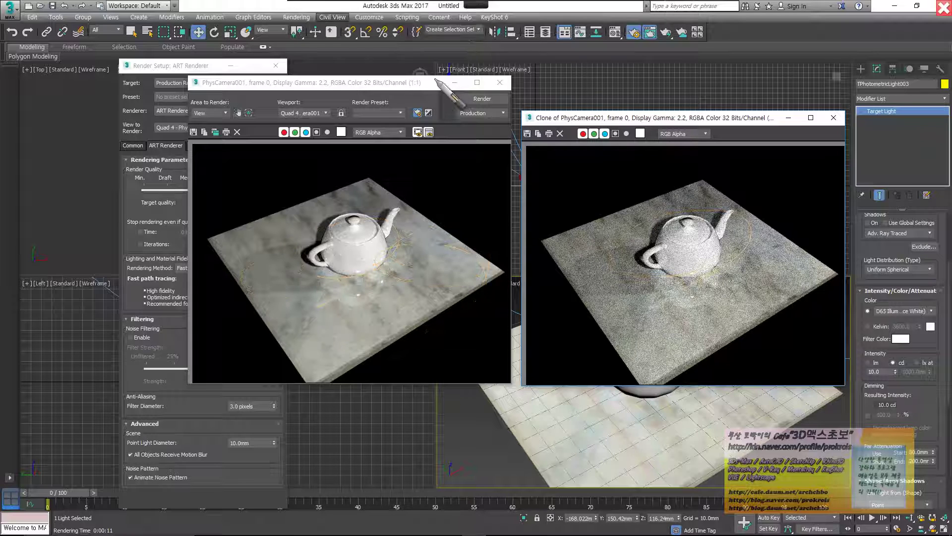
Set the ART Renderer's target quality to 45 dB and place the camera render beside the cloned Draft render
left_click_drag(347, 83, 633, 183)
left_click(204, 190)
left_click_drag(205, 190, 219, 193)
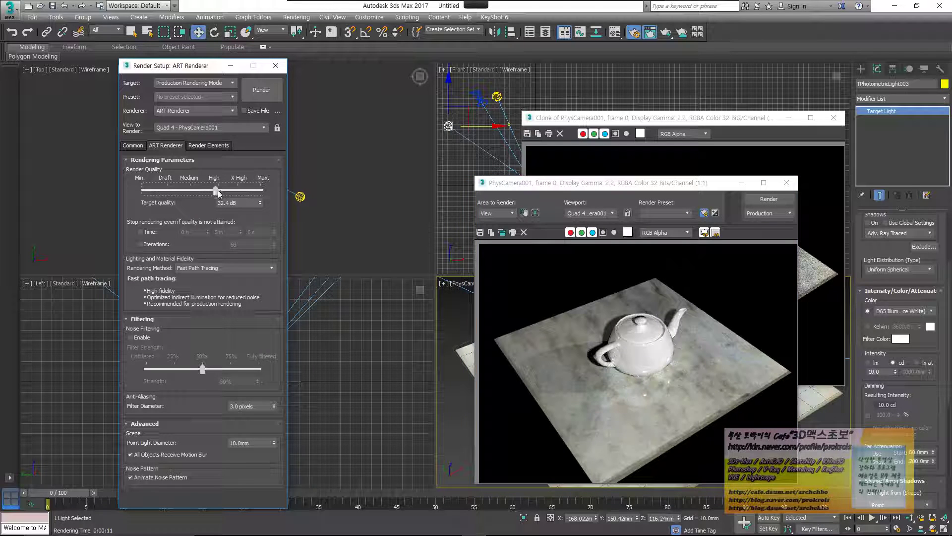
double_click(243, 203)
type("45")
key("Return")
left_click_drag(611, 191, 303, 96)
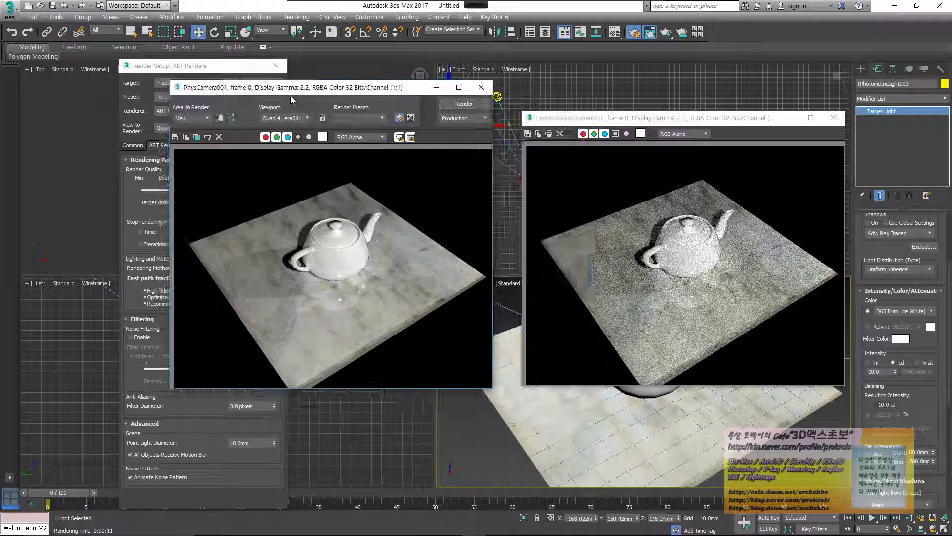
Clone the Medium quality render, re-render the camera view at the 45 dB target, and enlarge the rendering progress window to show its full details
left_click(186, 138)
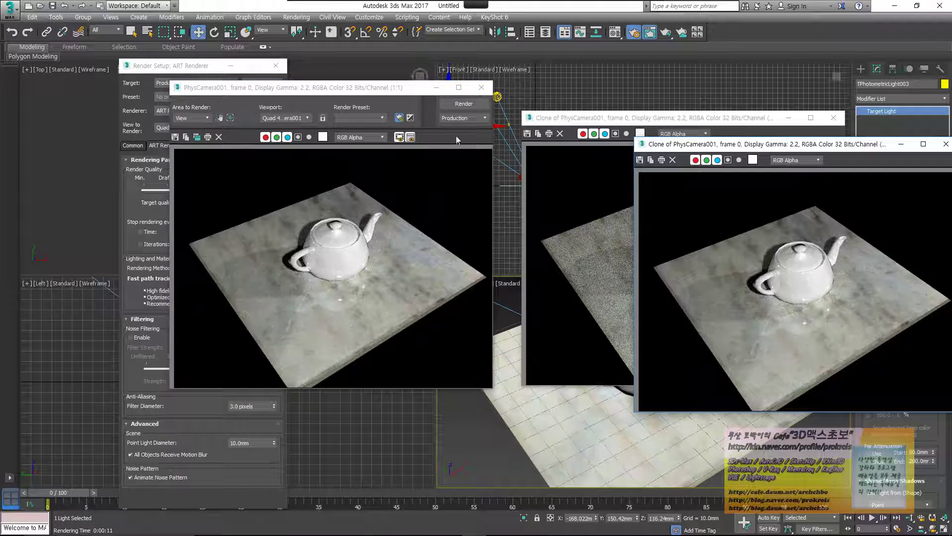
left_click(454, 106)
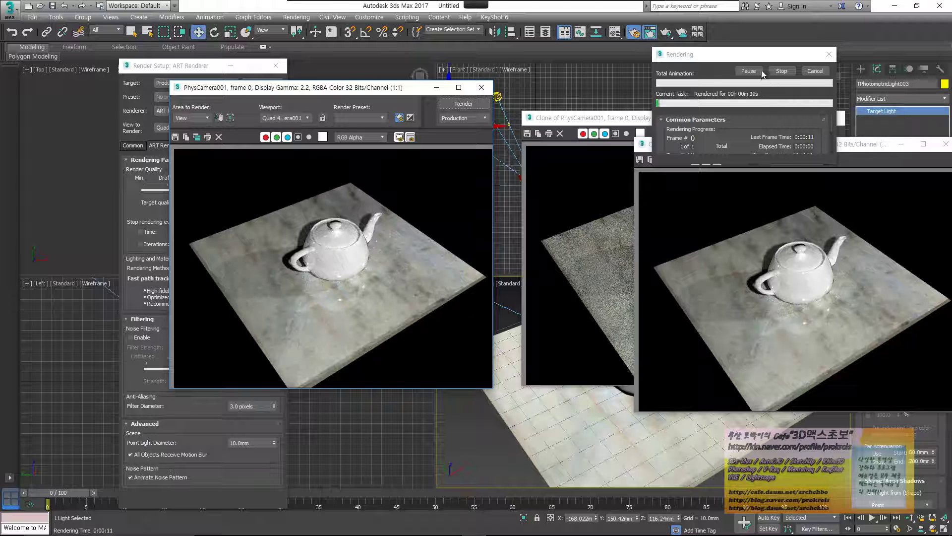
left_click_drag(753, 62, 613, 52)
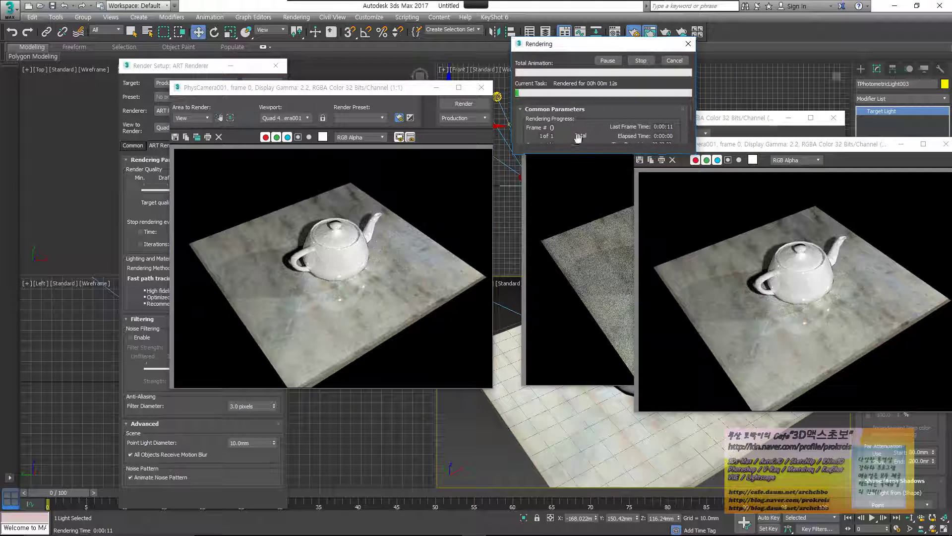
left_click_drag(576, 156, 556, 394)
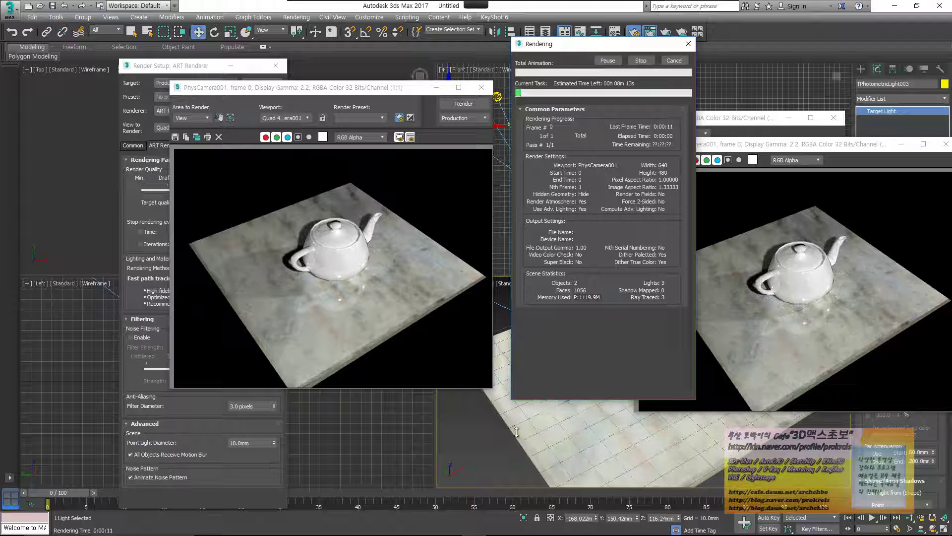
left_click(548, 503)
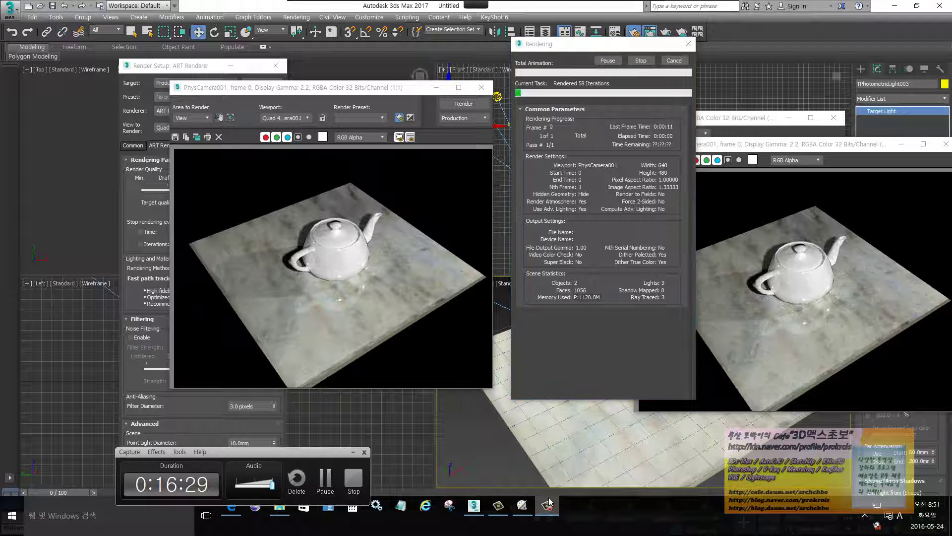
left_click(430, 251)
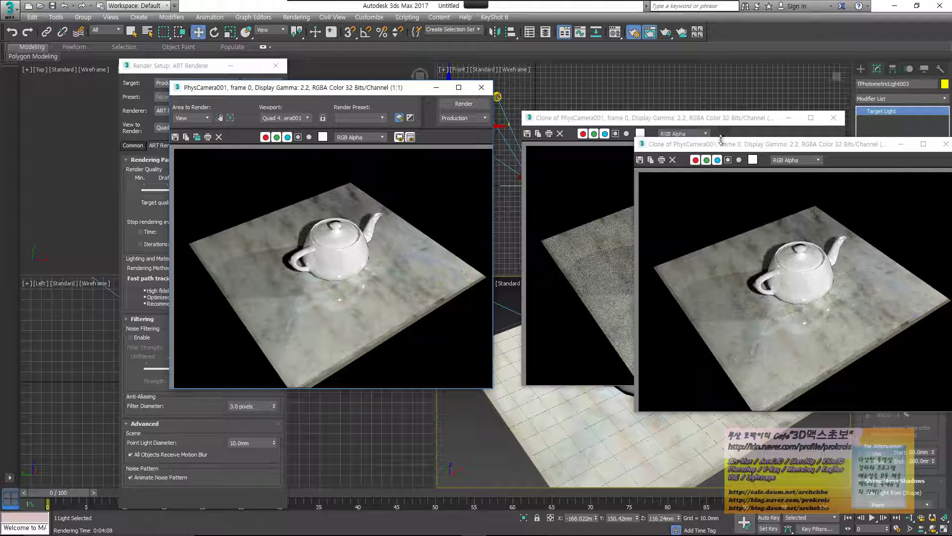
Spread out the 45 dB, Medium and Draft renders to compare their noise, and close all three render windows
left_click_drag(721, 144, 497, 276)
left_click(633, 213)
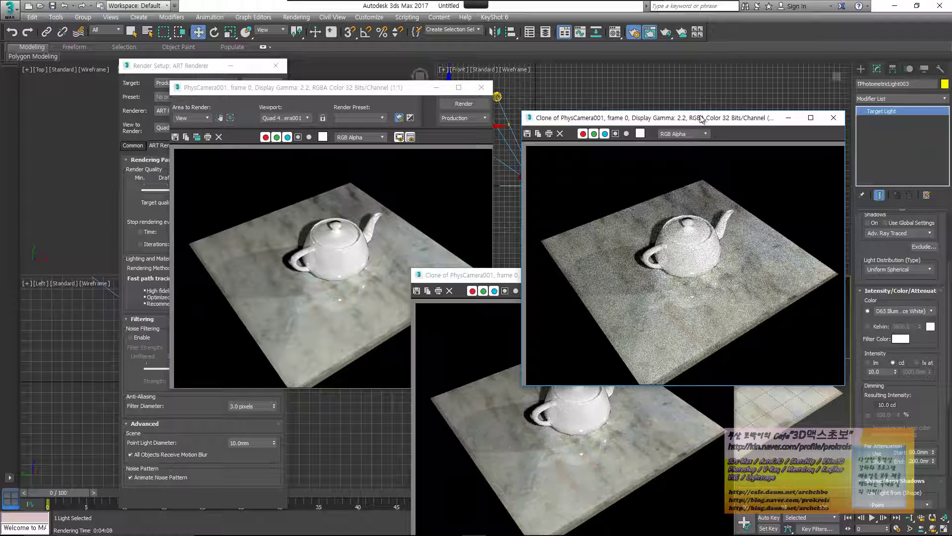
mouse_move(701, 119)
left_mouse_down()
mouse_move(749, 62)
mouse_move(763, 28)
left_mouse_up()
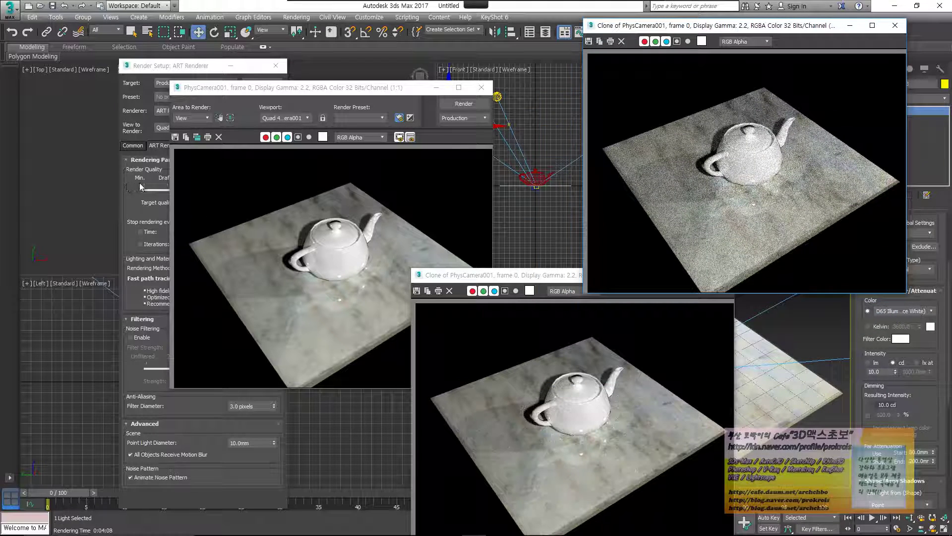
left_click_drag(431, 88, 609, 33)
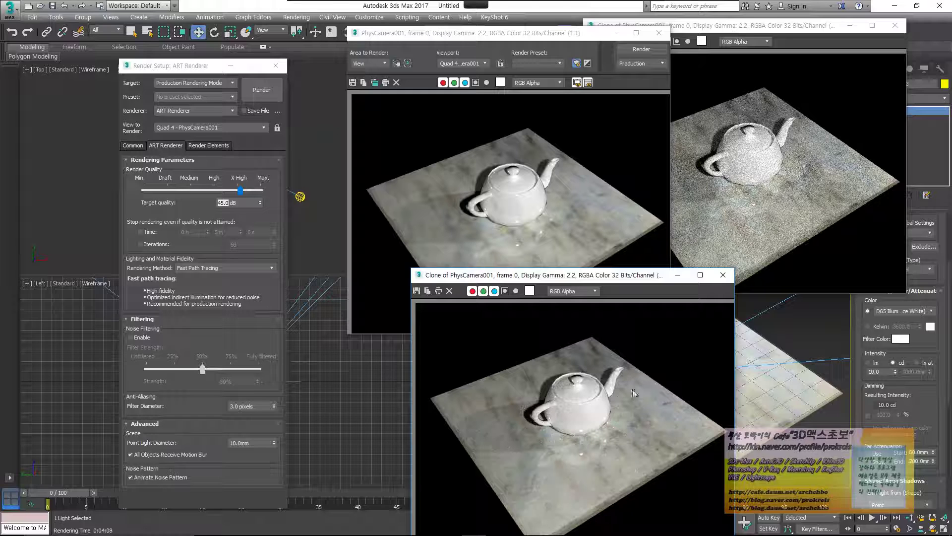
left_click(552, 241)
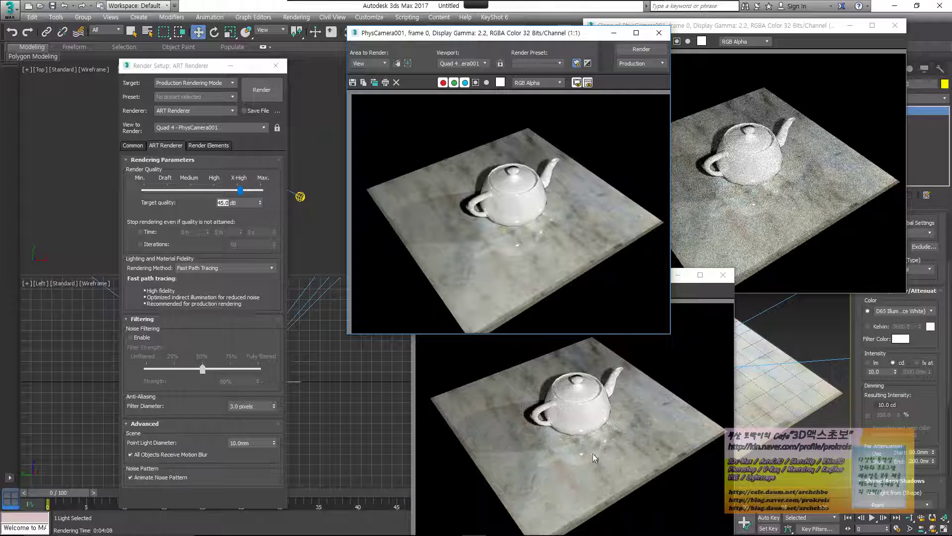
left_click(659, 33)
left_click(723, 275)
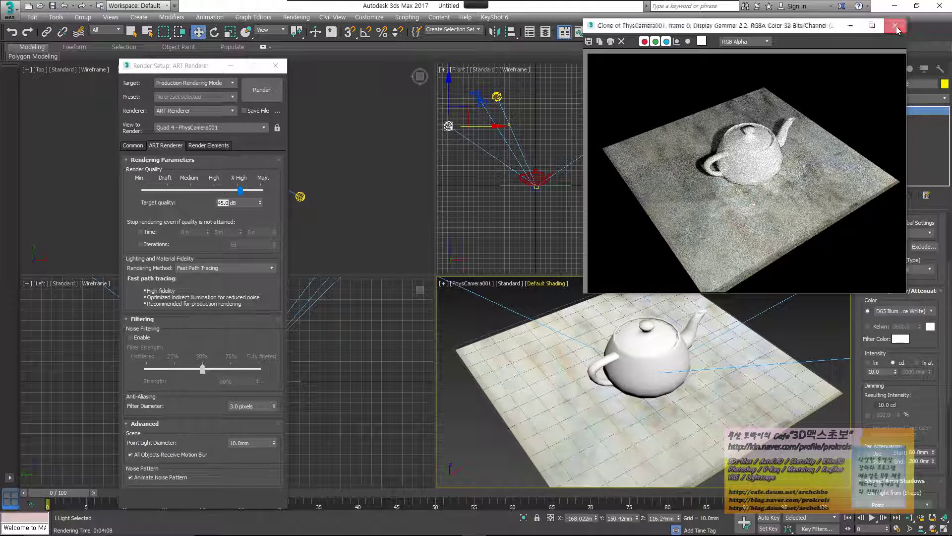
left_click(895, 25)
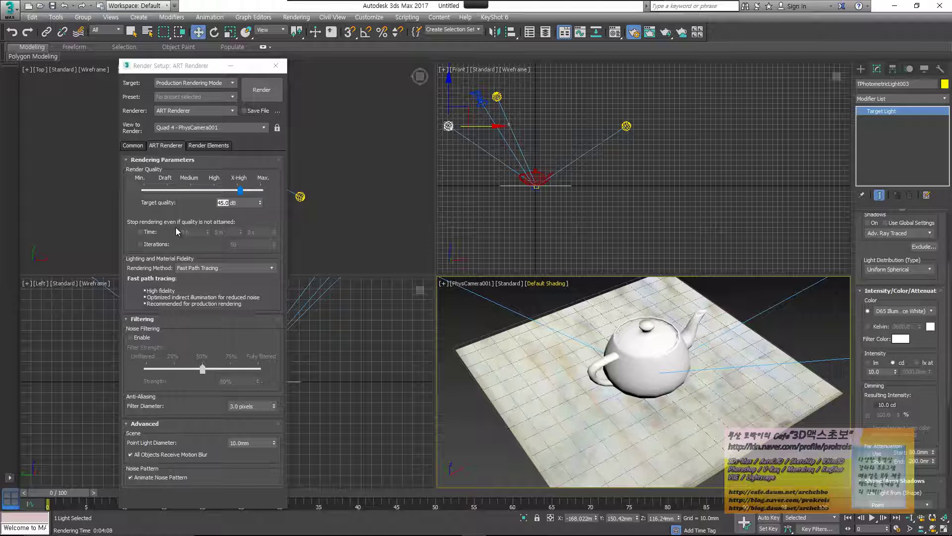
Annotate the "Stop rendering even if quality is not attained" option with a brush arrow, handwritten notes and a circle, and clear all the marks
mouse_move(307, 10)
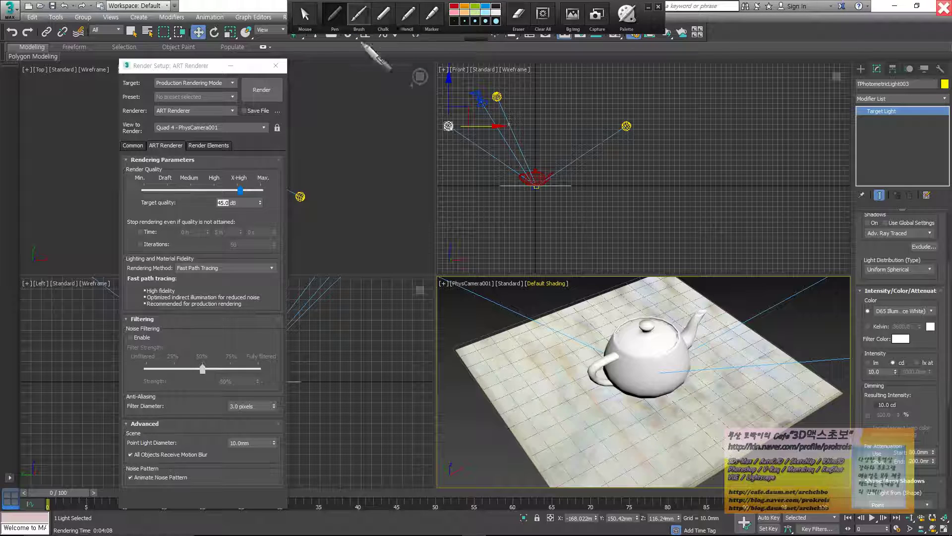
left_click(358, 15)
mouse_move(258, 216)
left_mouse_down()
mouse_move(366, 185)
mouse_move(387, 191)
mouse_move(444, 179)
left_mouse_up()
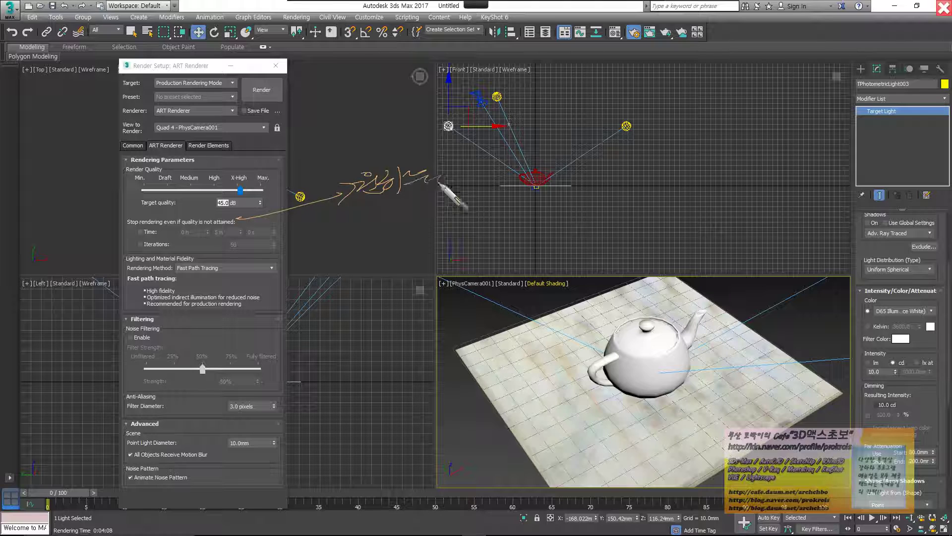
mouse_move(347, 208)
left_mouse_down()
mouse_move(365, 229)
mouse_move(422, 227)
mouse_move(449, 211)
mouse_move(607, 196)
mouse_move(640, 182)
mouse_move(660, 199)
mouse_move(745, 159)
mouse_move(808, 166)
mouse_move(838, 151)
mouse_move(876, 158)
left_mouse_up()
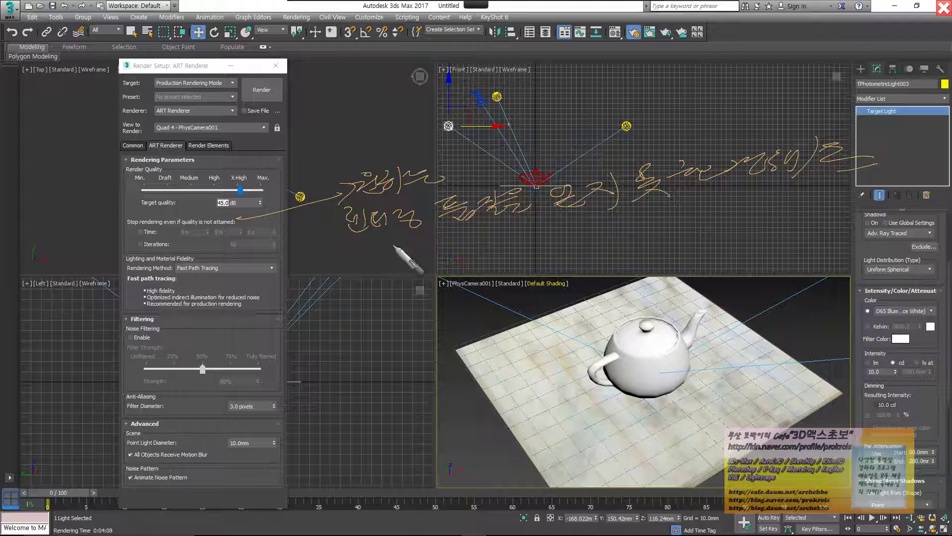
mouse_move(399, 248)
left_mouse_down()
mouse_move(394, 275)
mouse_move(444, 272)
left_mouse_up()
left_click_drag(300, 262, 369, 285)
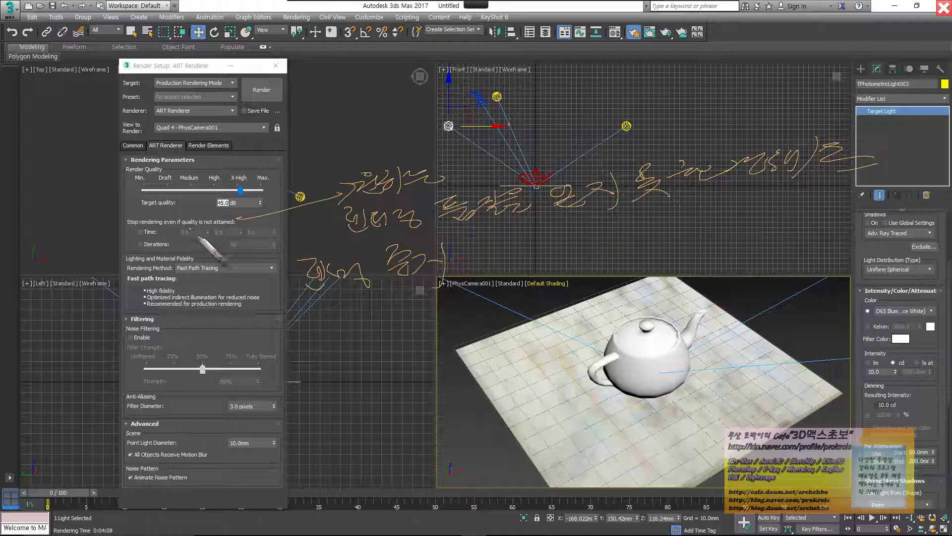
mouse_move(223, 248)
left_mouse_down()
mouse_move(223, 201)
mouse_move(266, 233)
mouse_move(235, 226)
left_mouse_up()
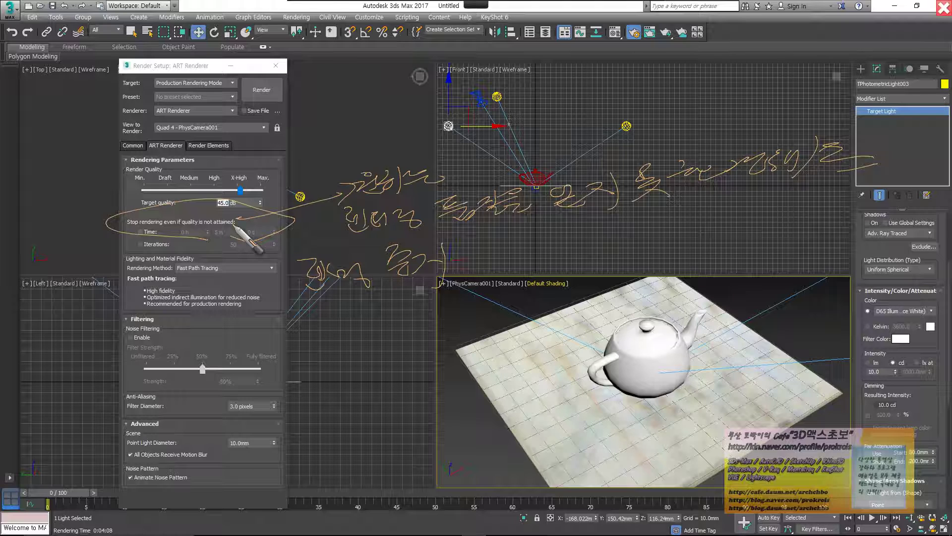
mouse_move(502, 3)
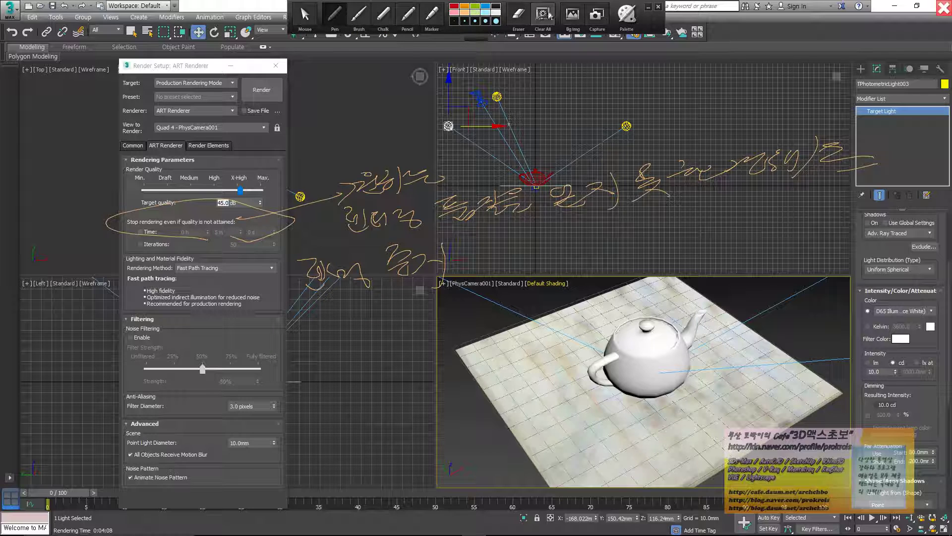
left_click(542, 25)
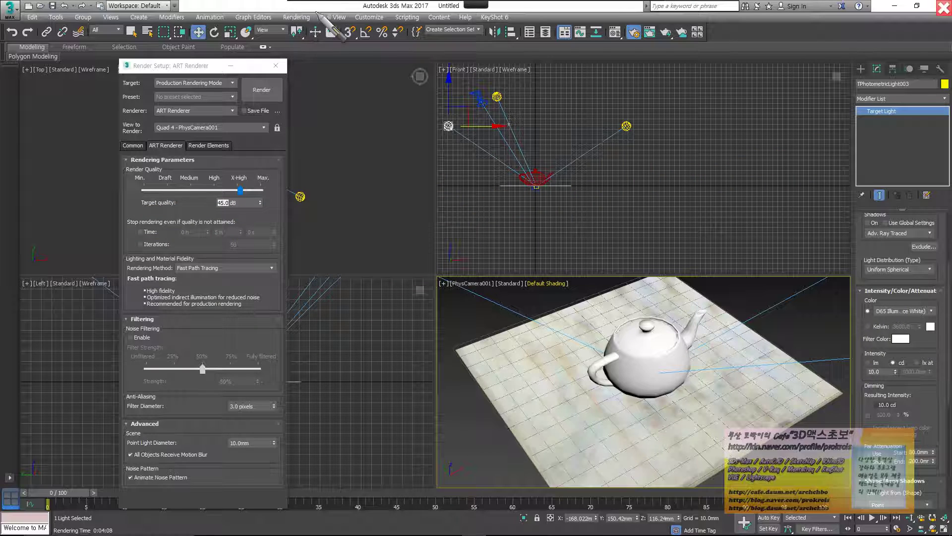
Enable the render time limit at 0 h 0 m 10 s, render the camera view with it, and close the finished render
left_click(148, 232)
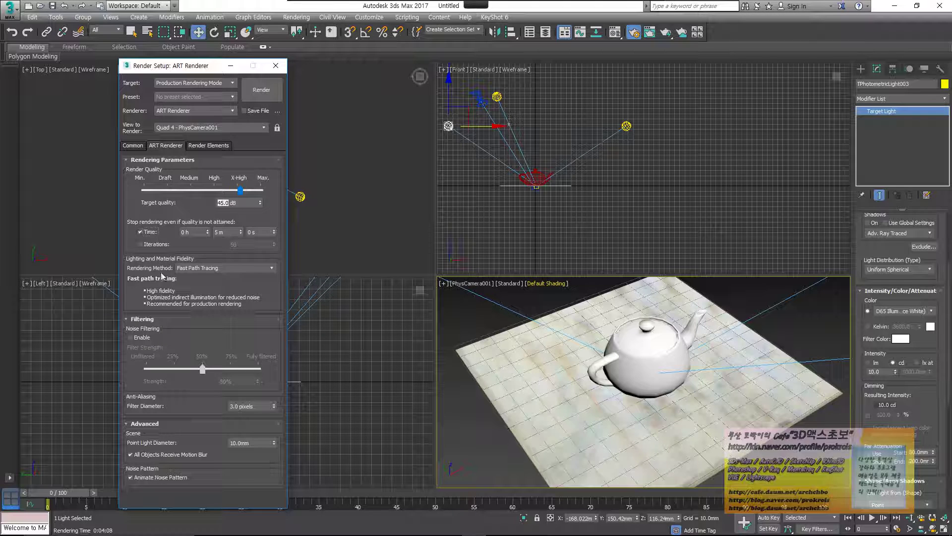
double_click(219, 231)
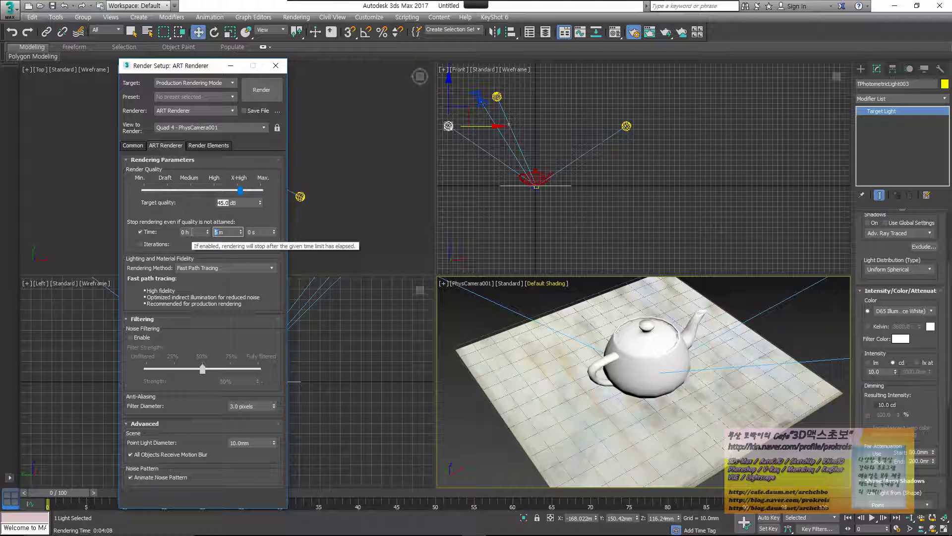
type("0")
key("Tab")
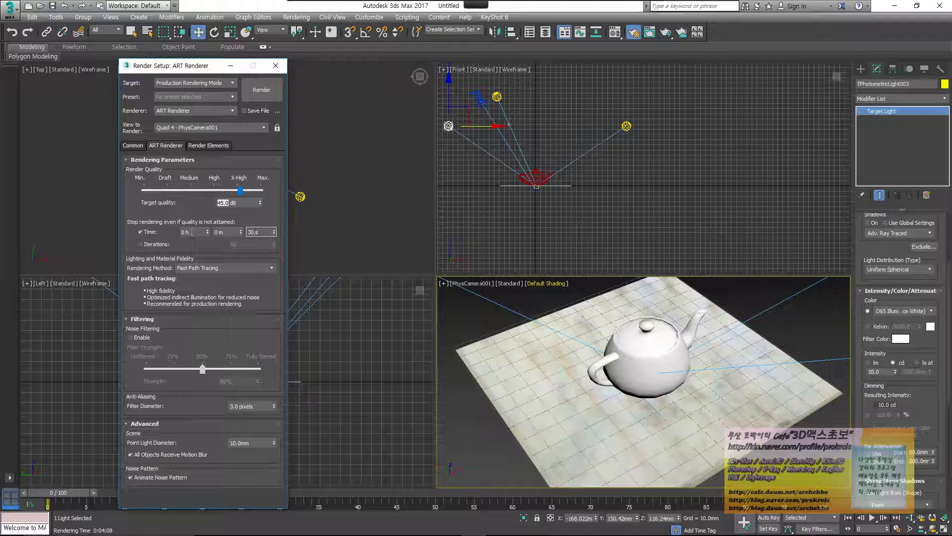
key("Tab")
key("shift+q")
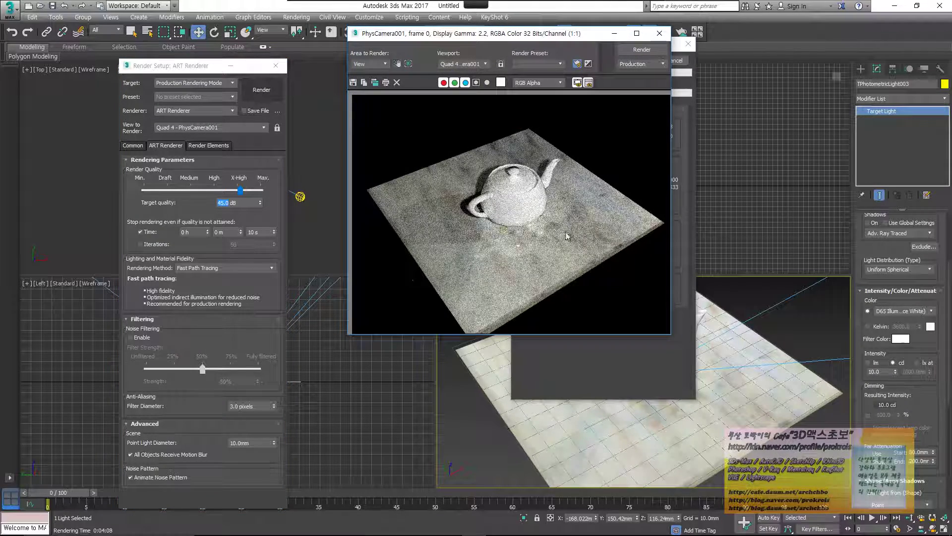
left_click(687, 250)
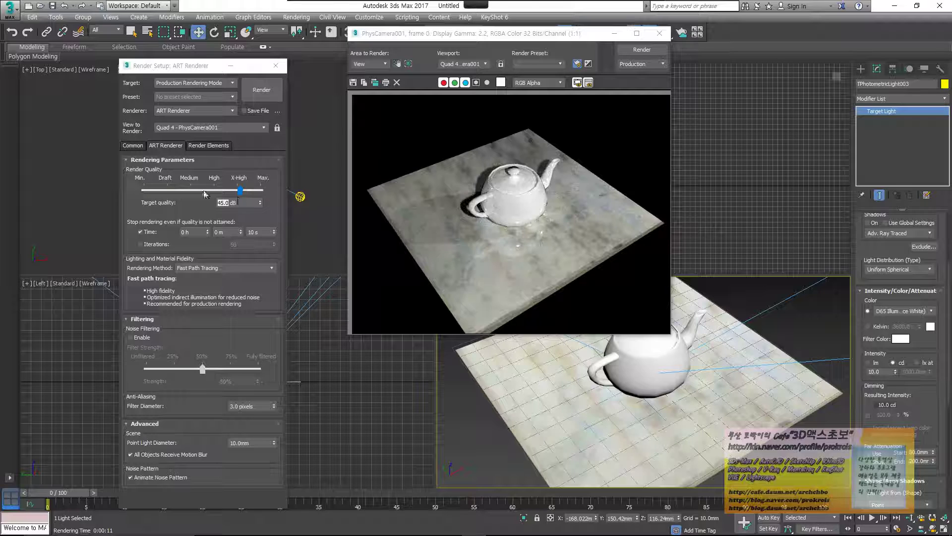
left_click(660, 33)
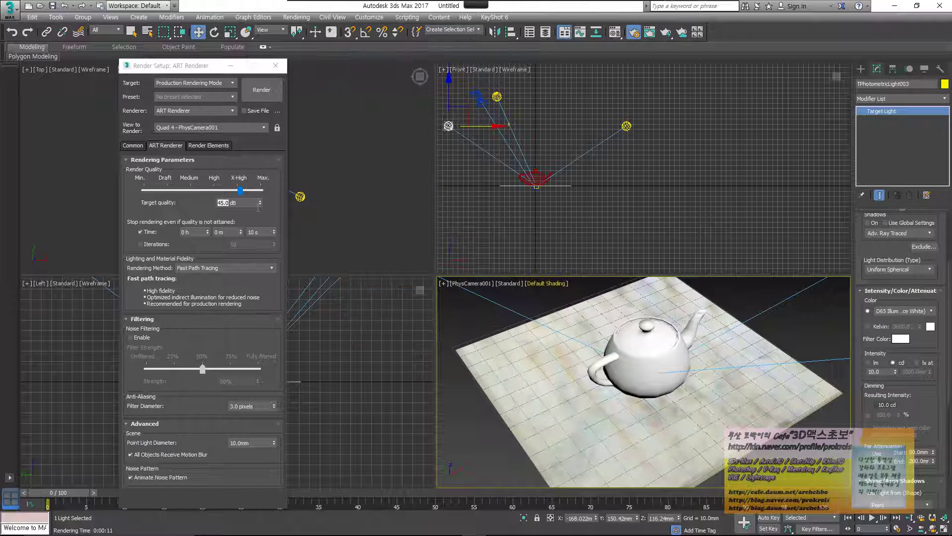
Briefly enable the iterations limit of 50, and disable both the iterations and time limits
left_click(153, 246)
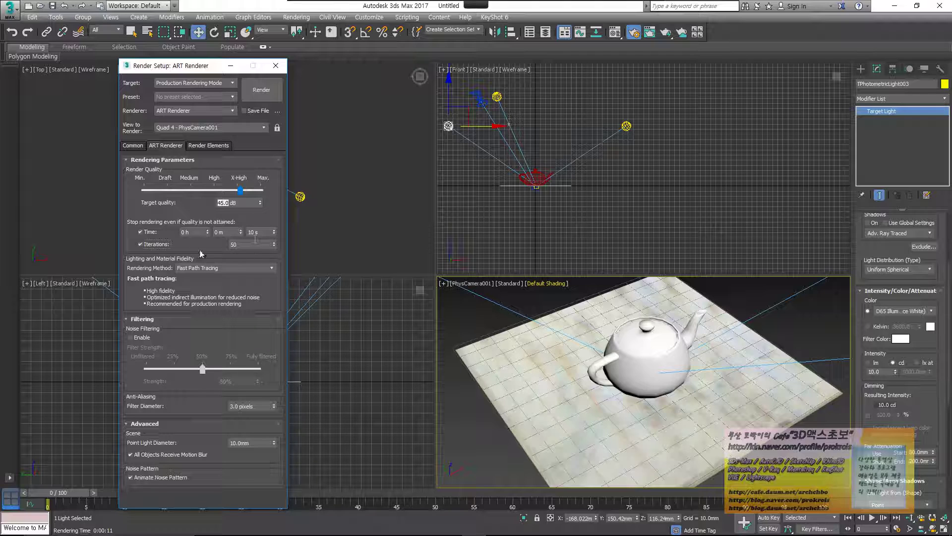
left_click(153, 244)
left_click(152, 232)
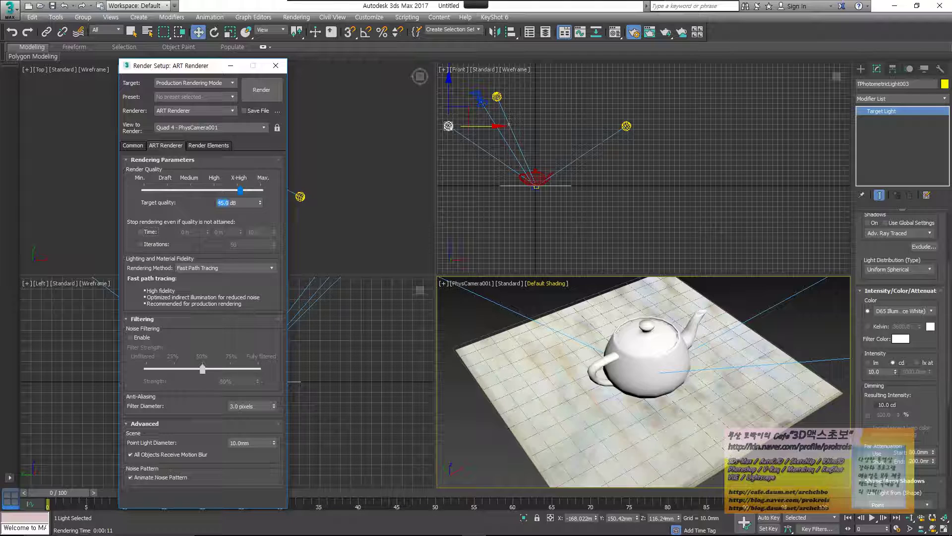
left_click(547, 524)
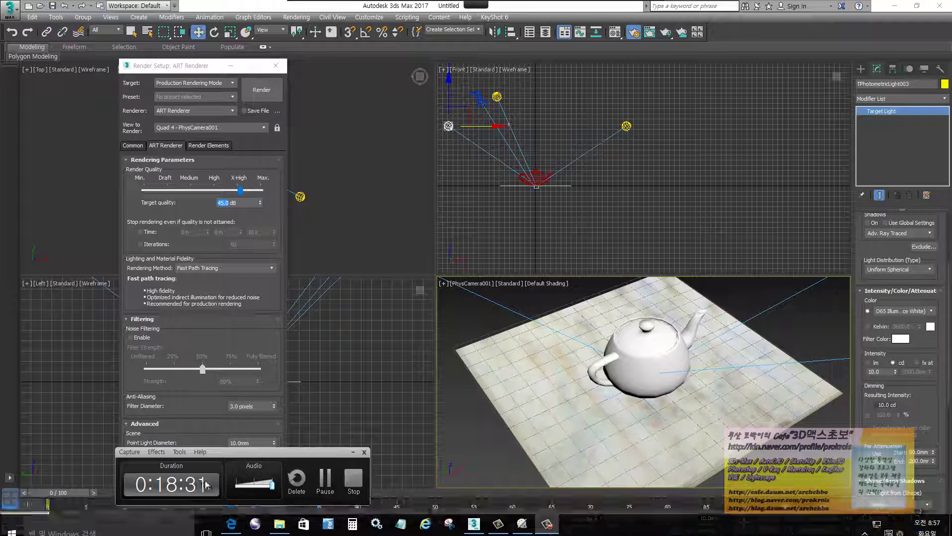